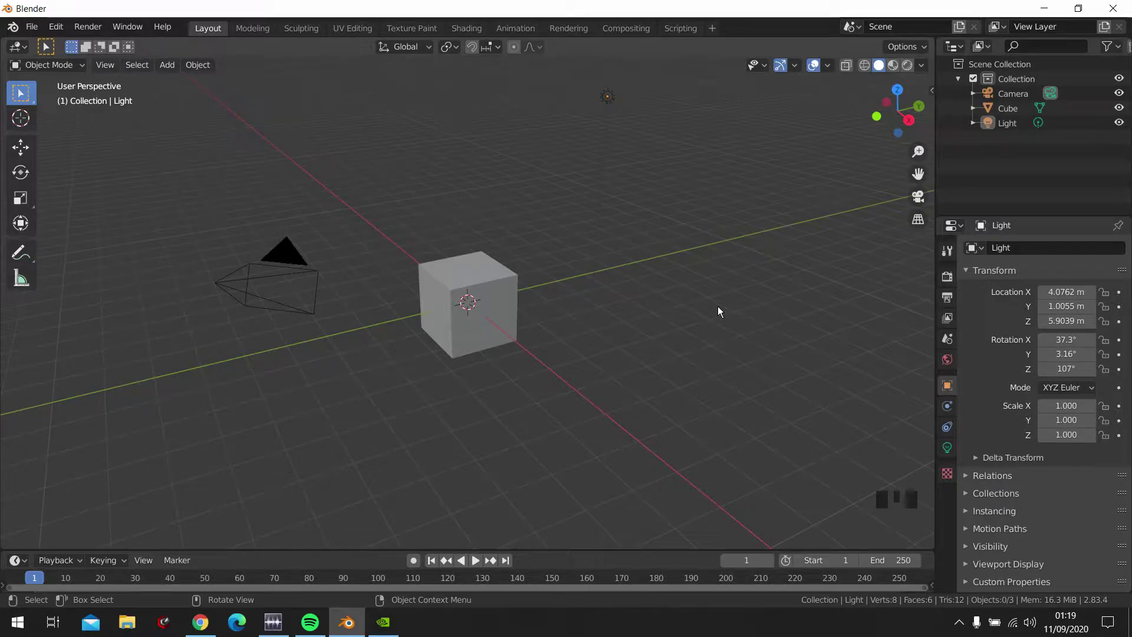
- Delete the default cube from the scene
mouse_move(548, 302)
middle_down()
mouse_move(209, 345)
mouse_move(550, 330)
mouse_move(544, 313)
middle_up()
click(501, 309)
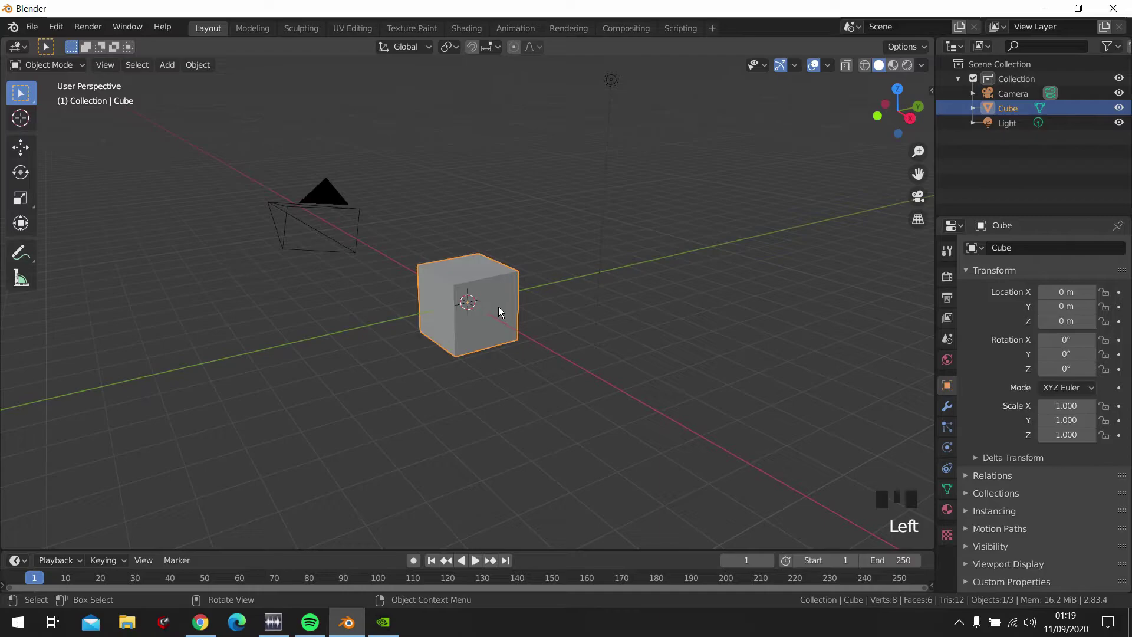
key(x)
click(469, 305)
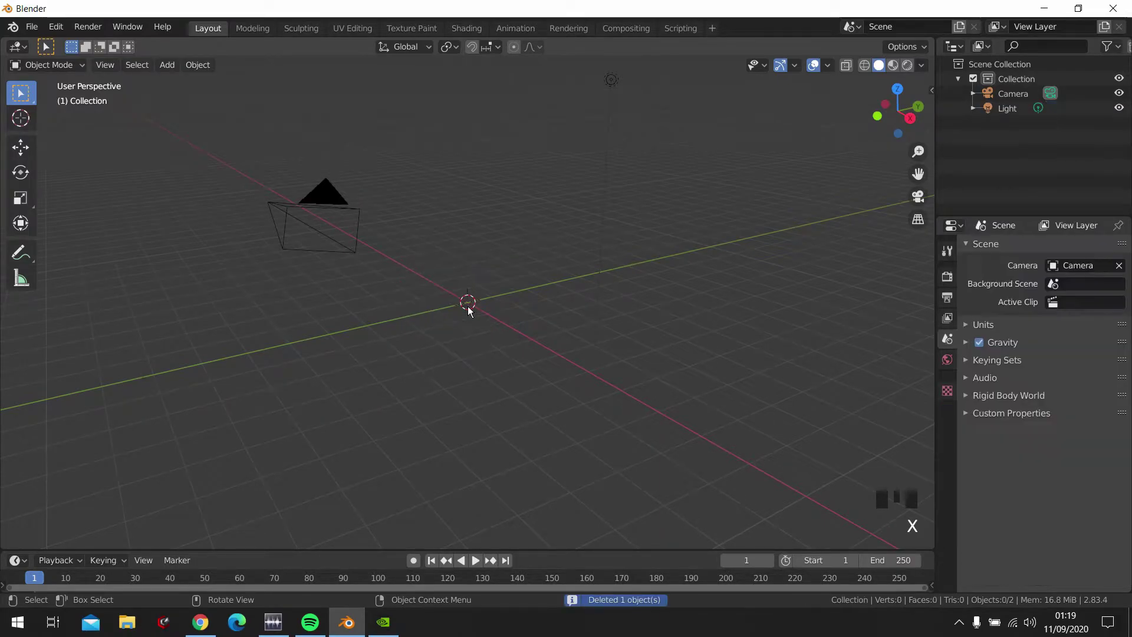
- Add a UV sphere at the scene origin and scale it up to about 1.735
key(shift+a)
mouse_move(469, 311)
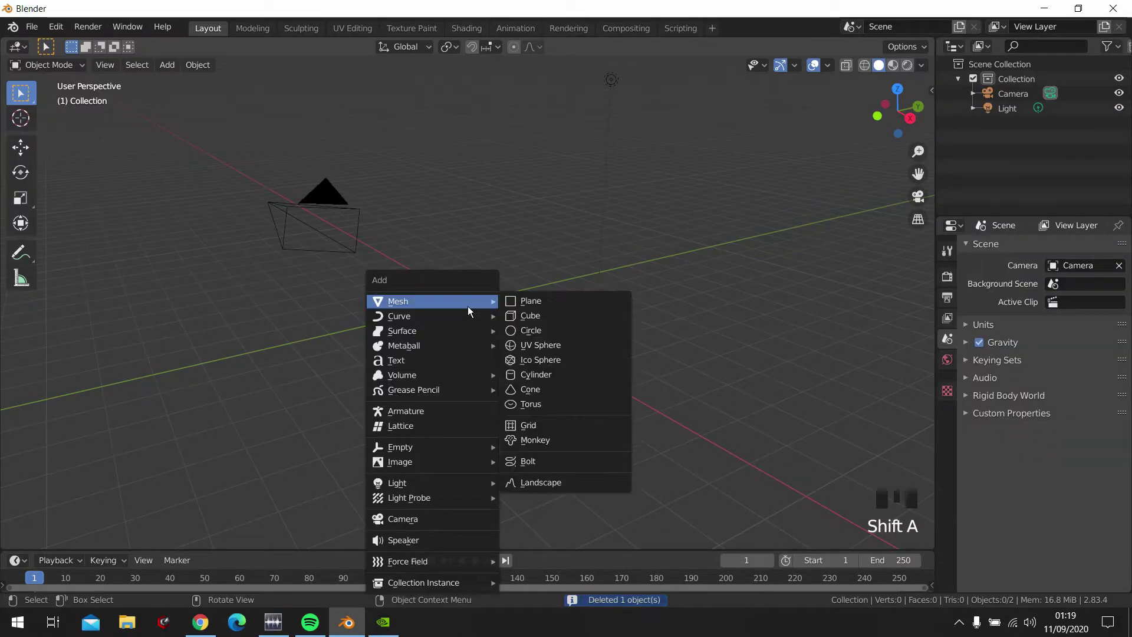
click(585, 352)
key(s)
click(569, 298)
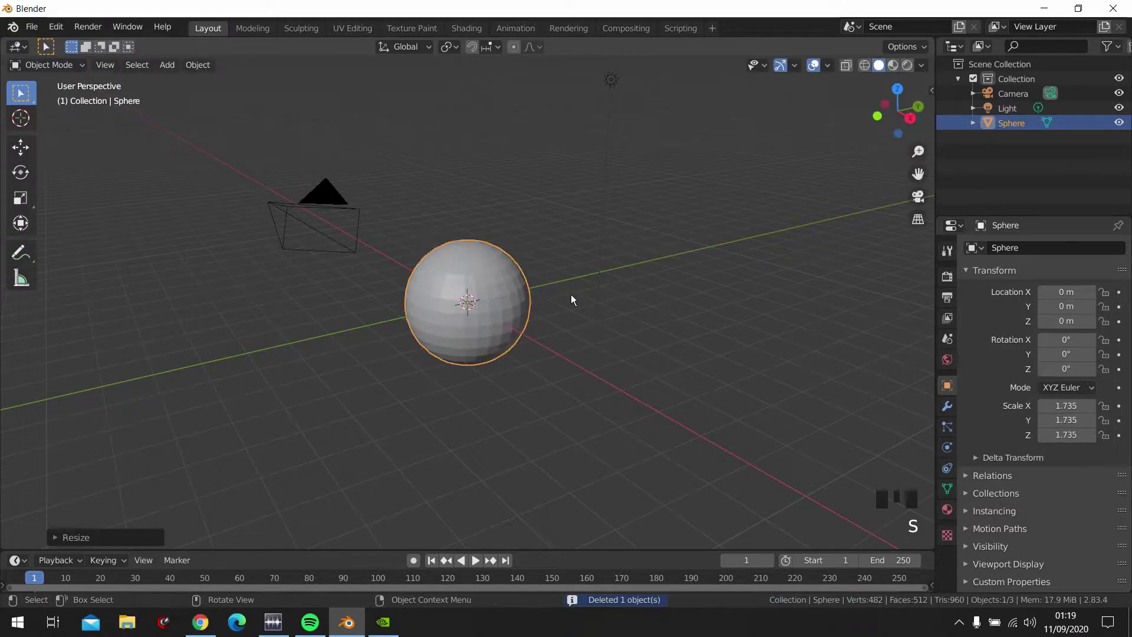
- Apply smooth shading to the sphere
middle_drag(527, 341, 432, 207)
right_click(518, 324)
click(517, 322)
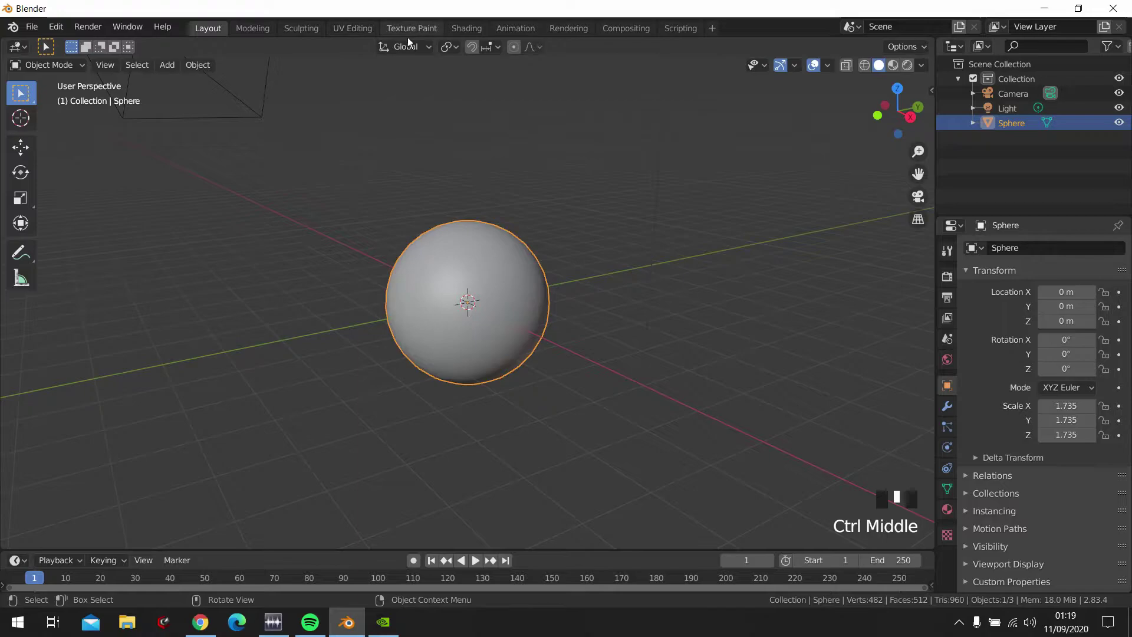
- In the Shading workspace, show the viewport in solid shading and create a new material for the sphere
click(466, 28)
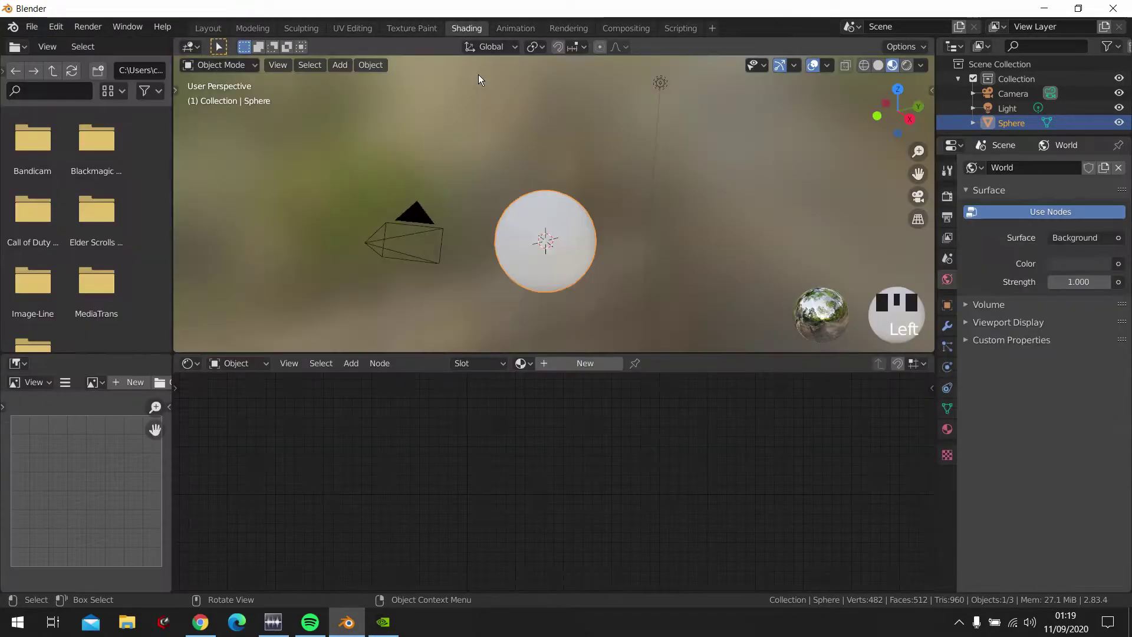
middle_drag(593, 317, 585, 313)
key(z)
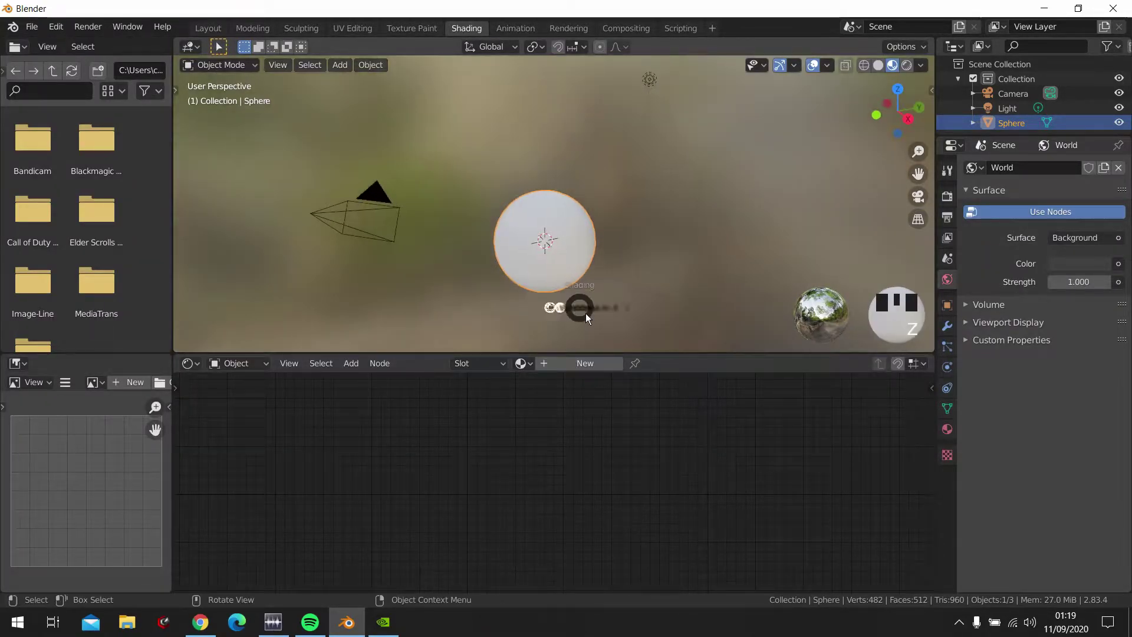
click(678, 316)
mouse_move(683, 313)
middle_down()
mouse_move(634, 289)
mouse_move(617, 236)
mouse_move(625, 204)
middle_up()
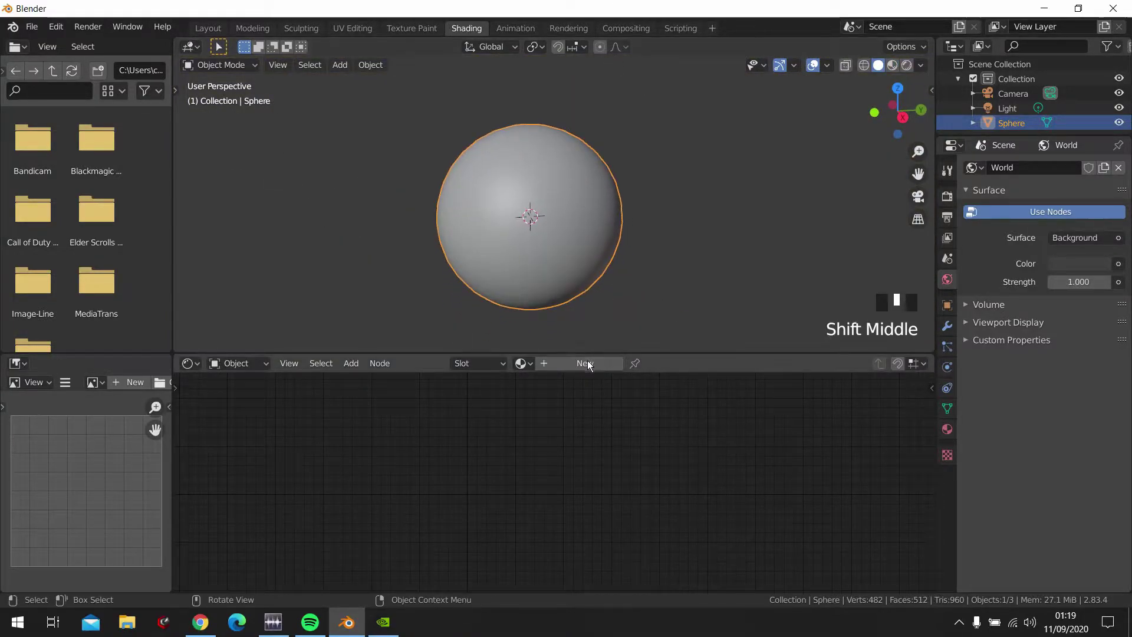
click(584, 363)
- Add an Image Texture node beside the Principled BSDF node in the sphere's material
middle_drag(362, 461, 398, 465)
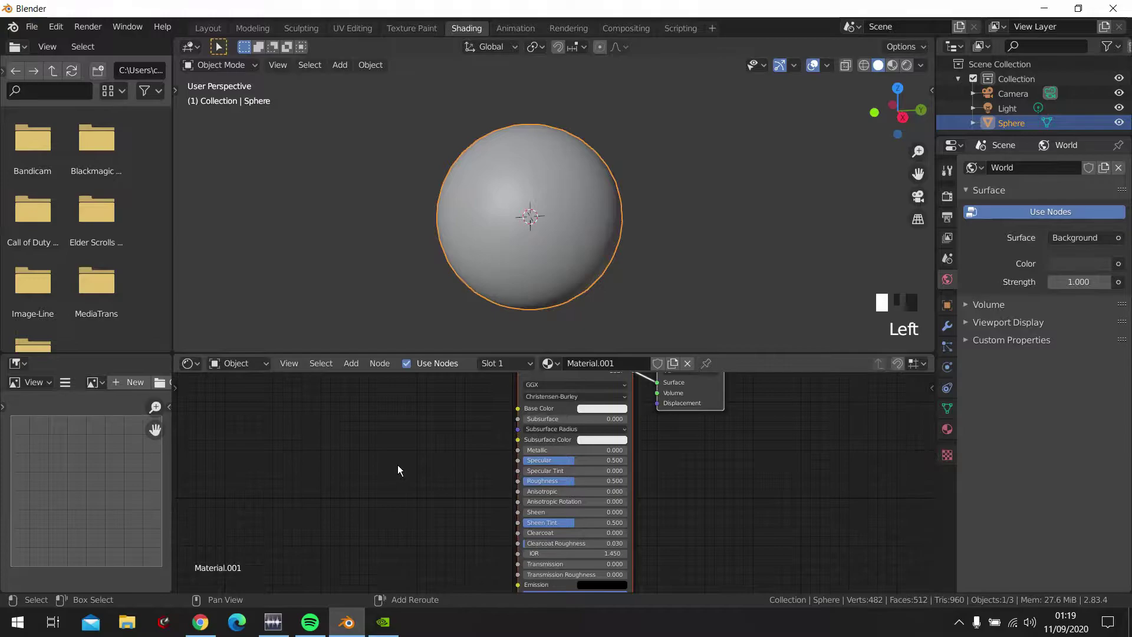
key(shift+a)
mouse_move(405, 505)
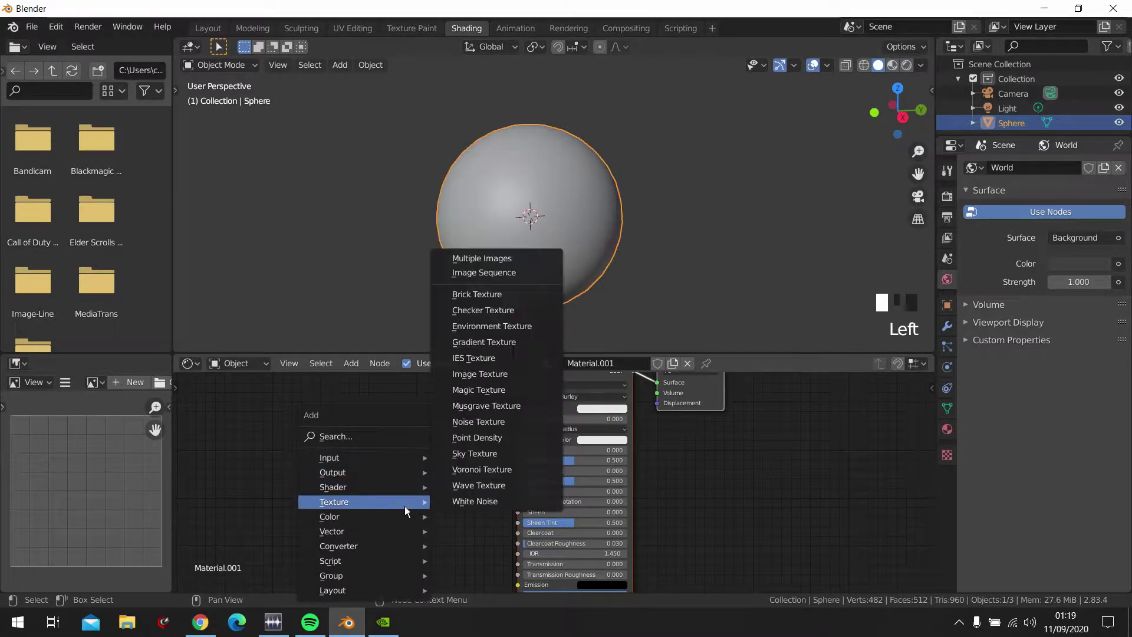
click(501, 377)
click(354, 416)
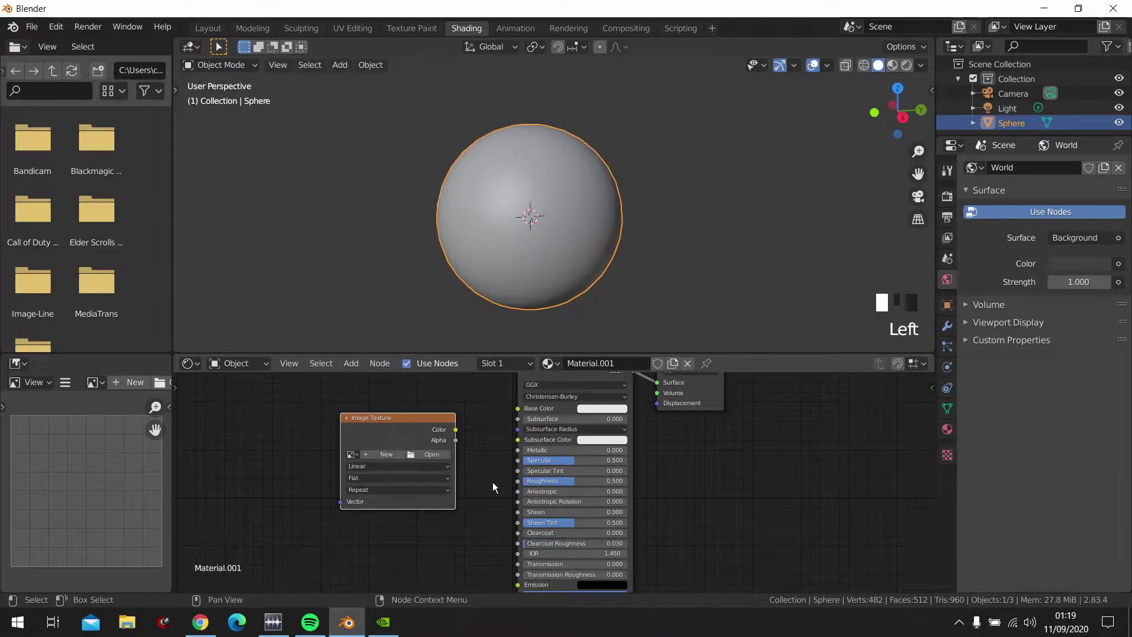
- Load Planet_Salusa_Secundus_9265.png from the Desktop into the Image Texture node and connect its Color output to Base Color
click(435, 458)
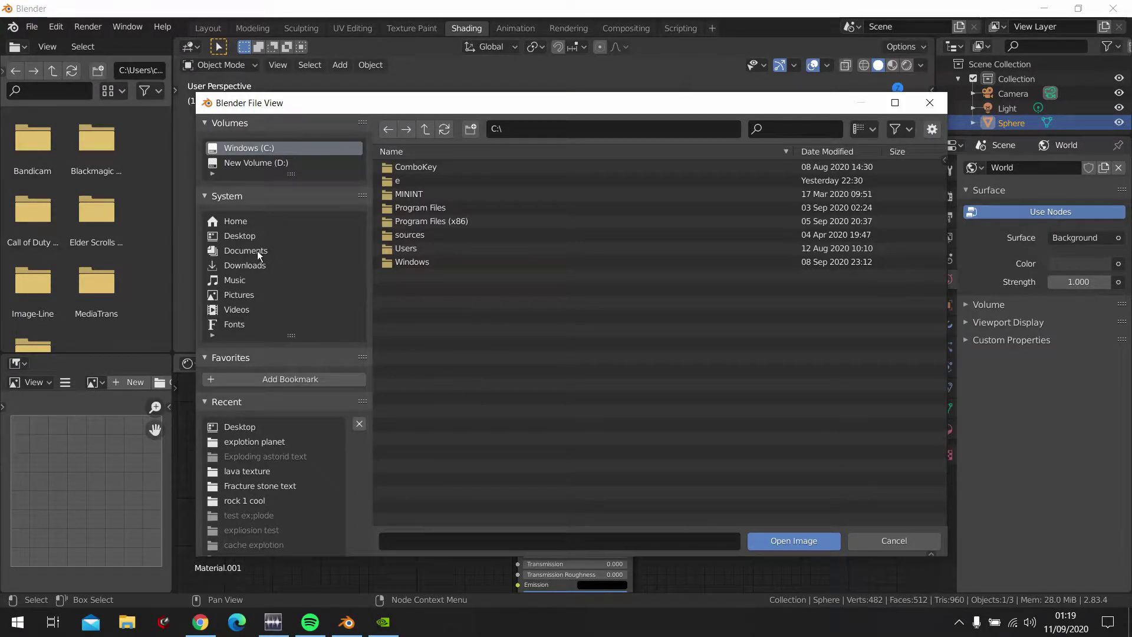
scroll(447, 239, down, 10)
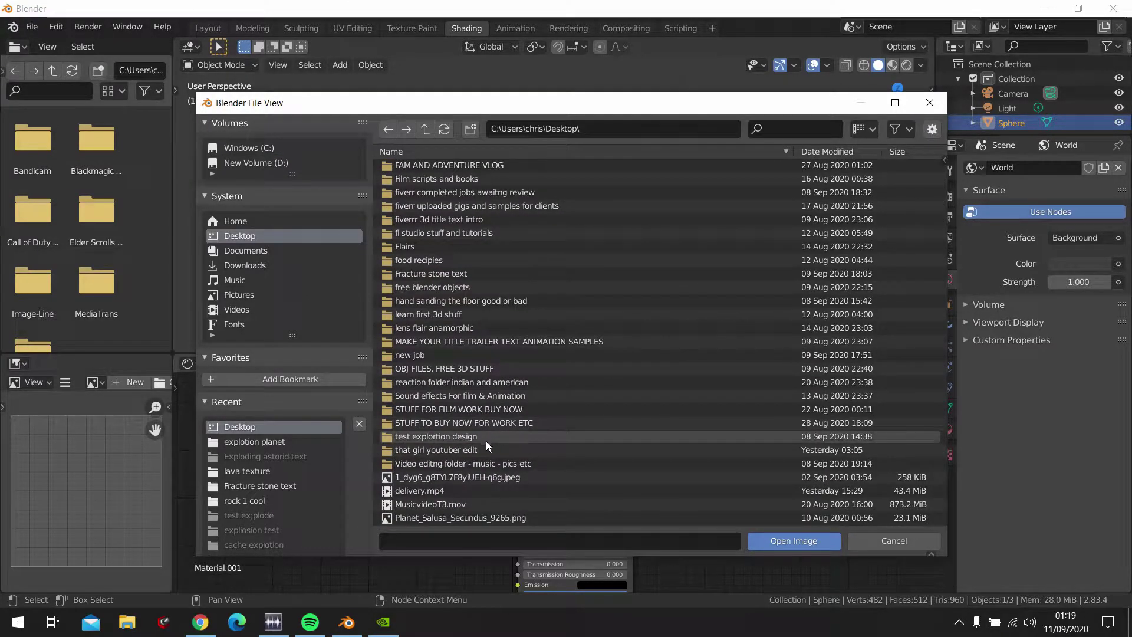
click(475, 517)
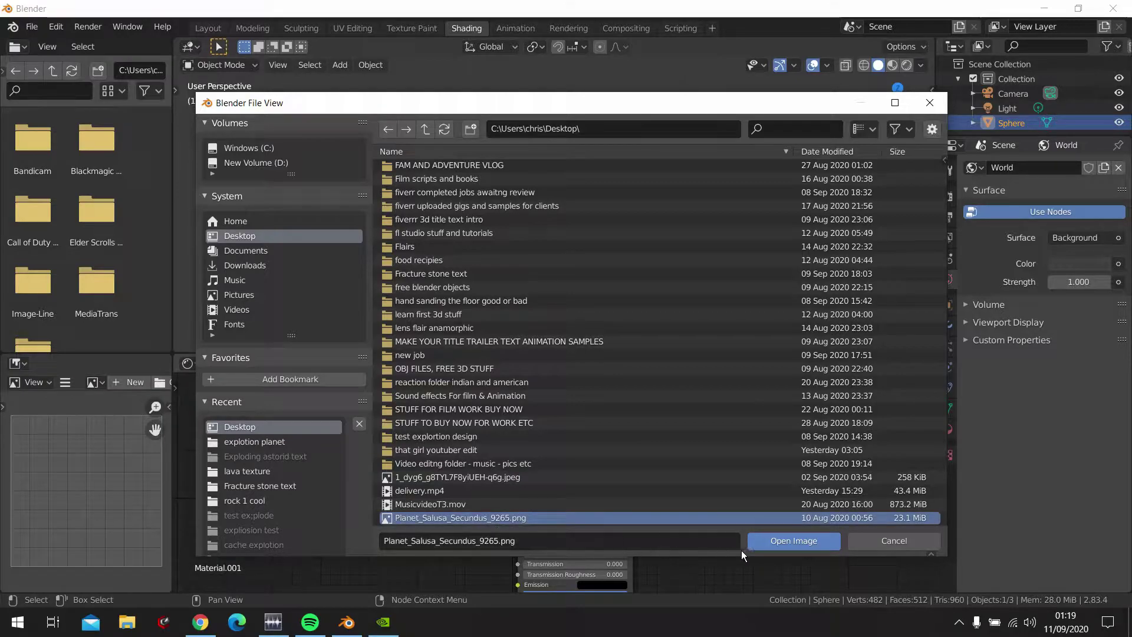
click(760, 541)
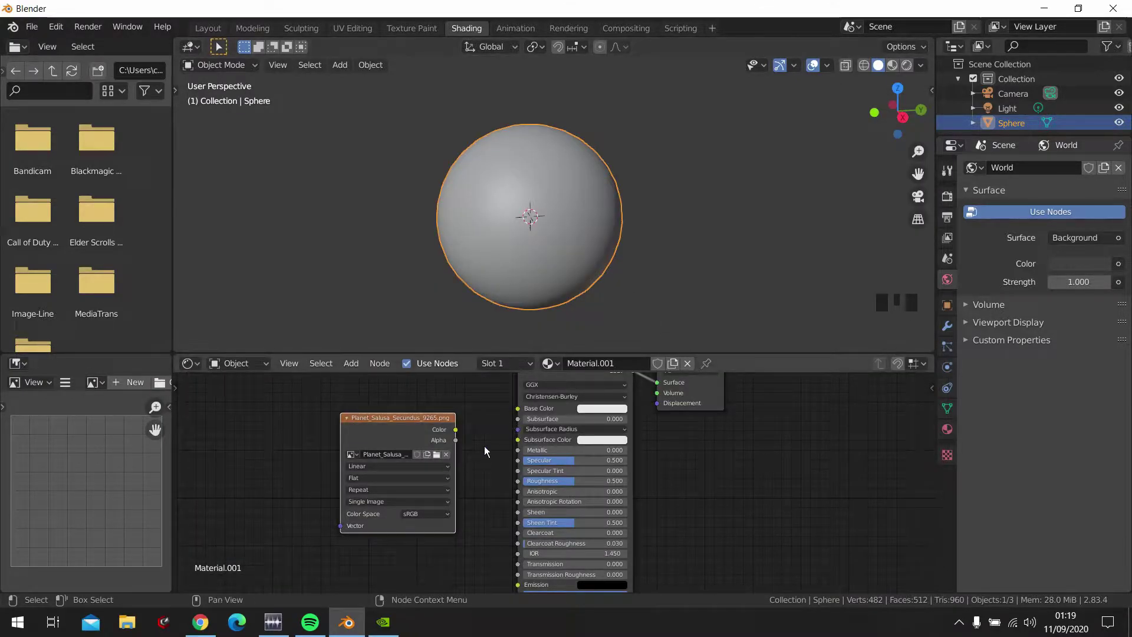
drag(456, 429, 518, 409)
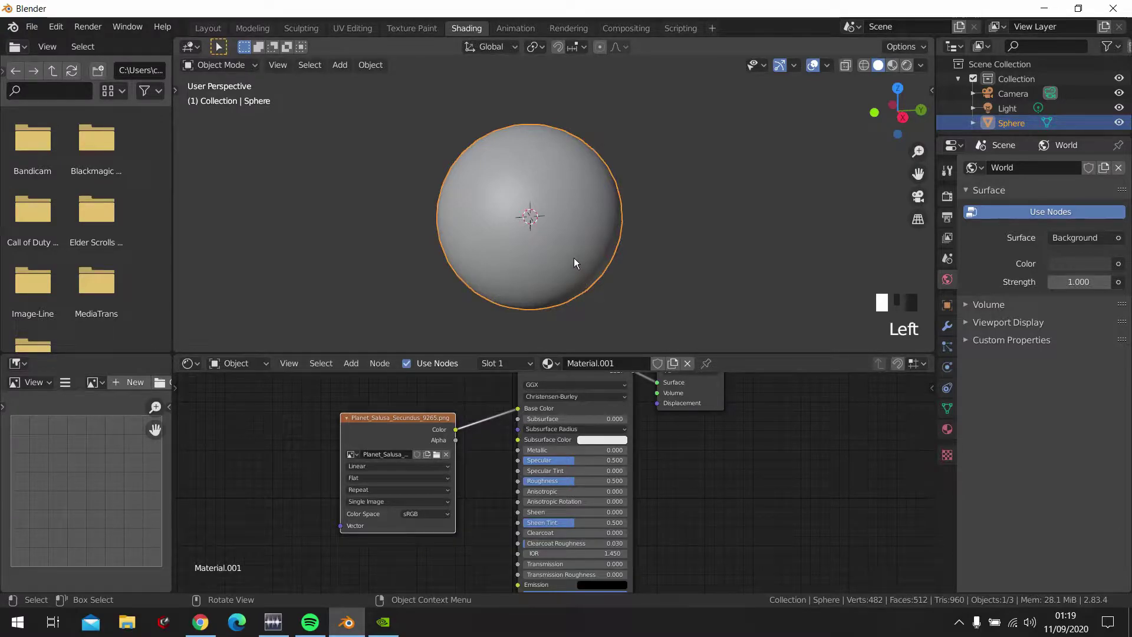
- Preview the textured sphere in material preview, switch the viewport to rendered shading and inspect the sphere from several angles
mouse_move(576, 260)
middle_down()
mouse_move(555, 273)
mouse_move(567, 258)
mouse_move(563, 268)
middle_up()
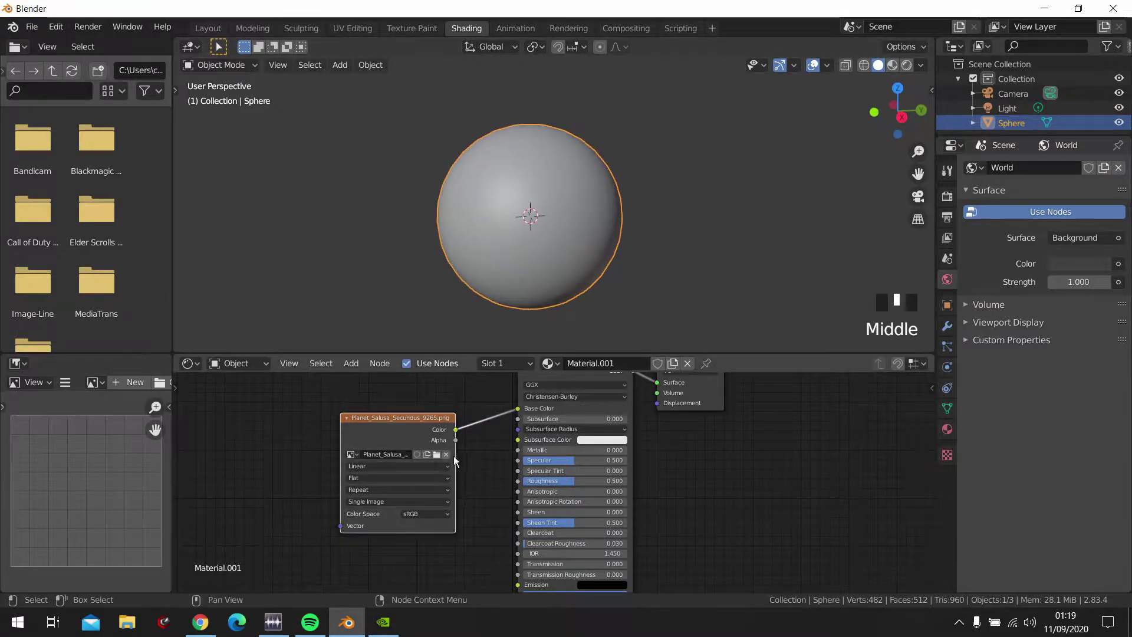
key(z)
click(507, 334)
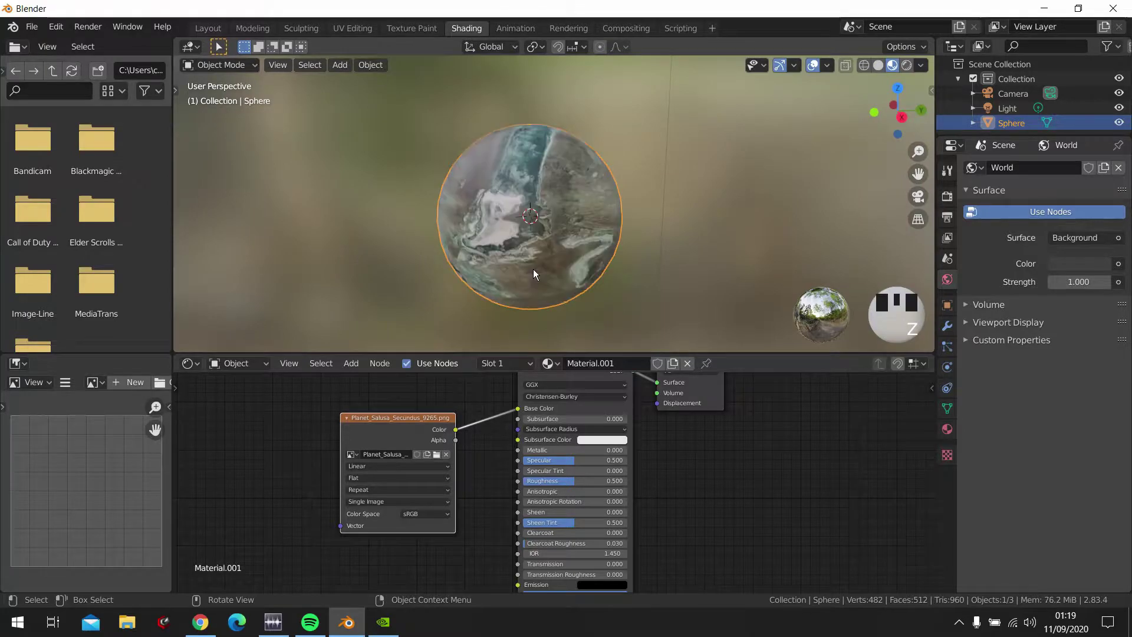
key(z)
click(533, 134)
mouse_move(561, 122)
middle_down()
mouse_move(396, 153)
mouse_move(581, 114)
middle_up()
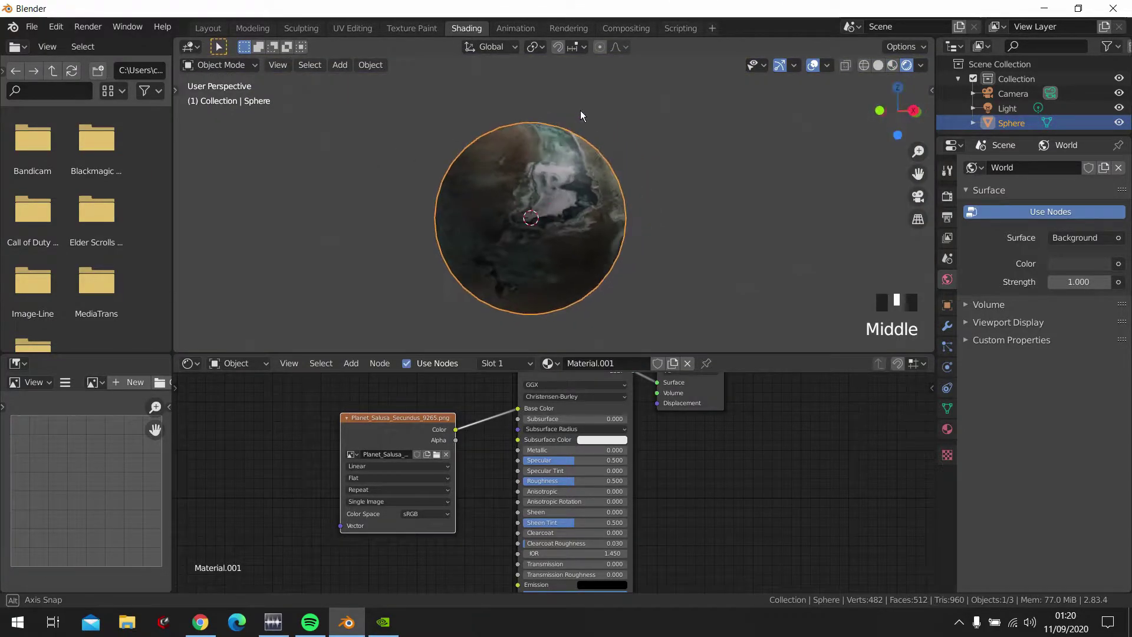
scroll(584, 158, down, 4)
middle_drag(575, 203, 539, 207)
key(z)
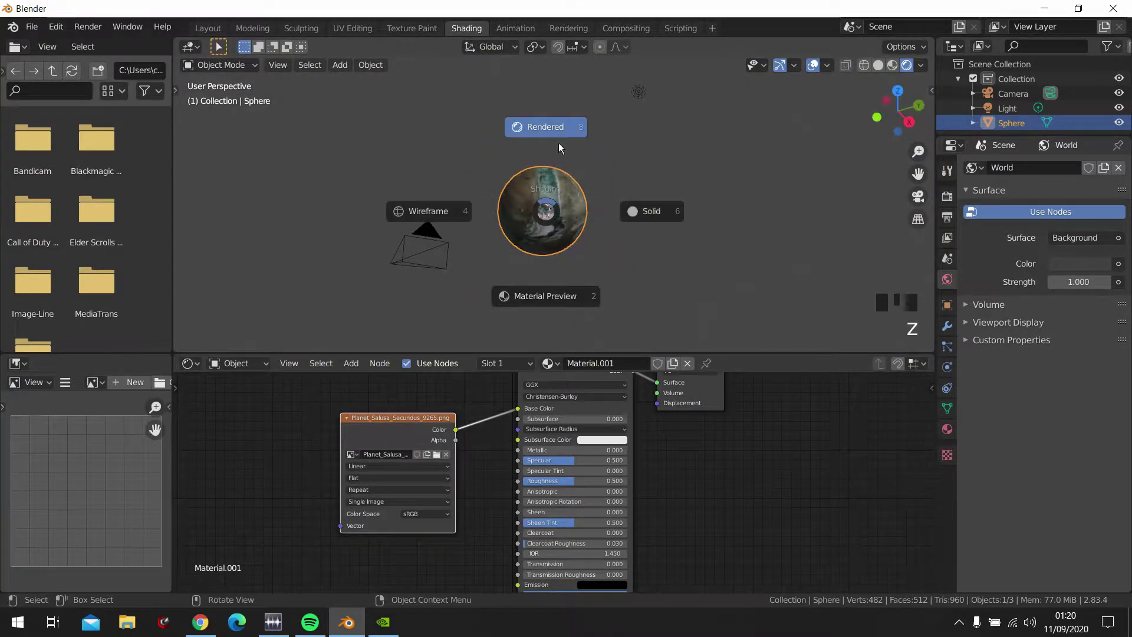
click(557, 141)
- Add a plane at the scene origin and scale it up well beyond the sphere as a ground surface
middle_drag(557, 141, 550, 266)
key(shift+a)
click(550, 266)
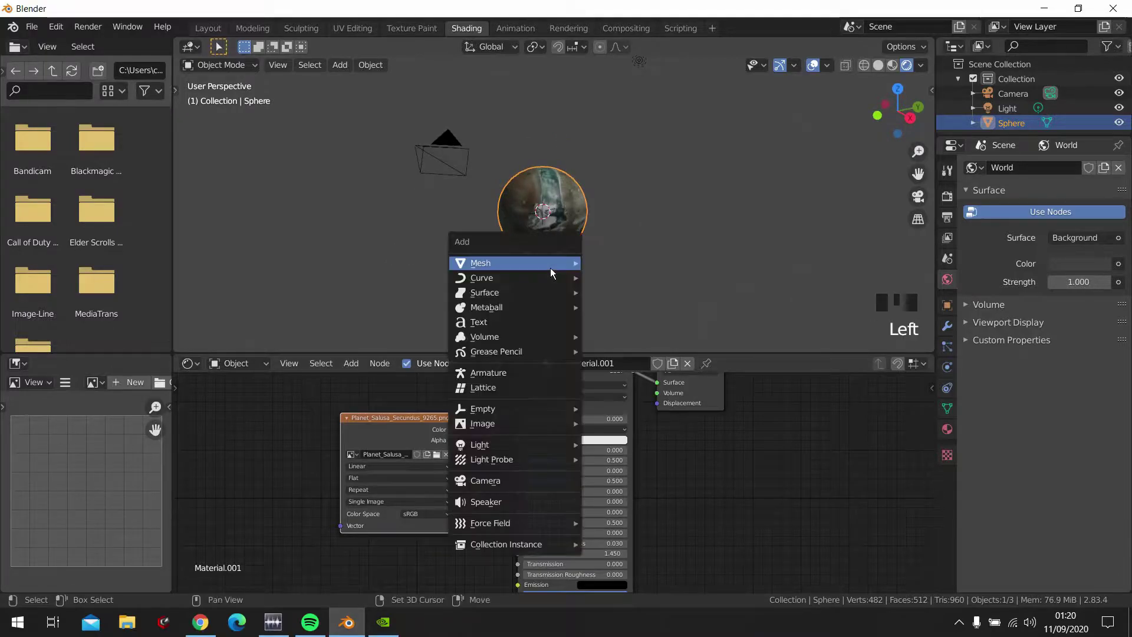
click(610, 263)
key(s)
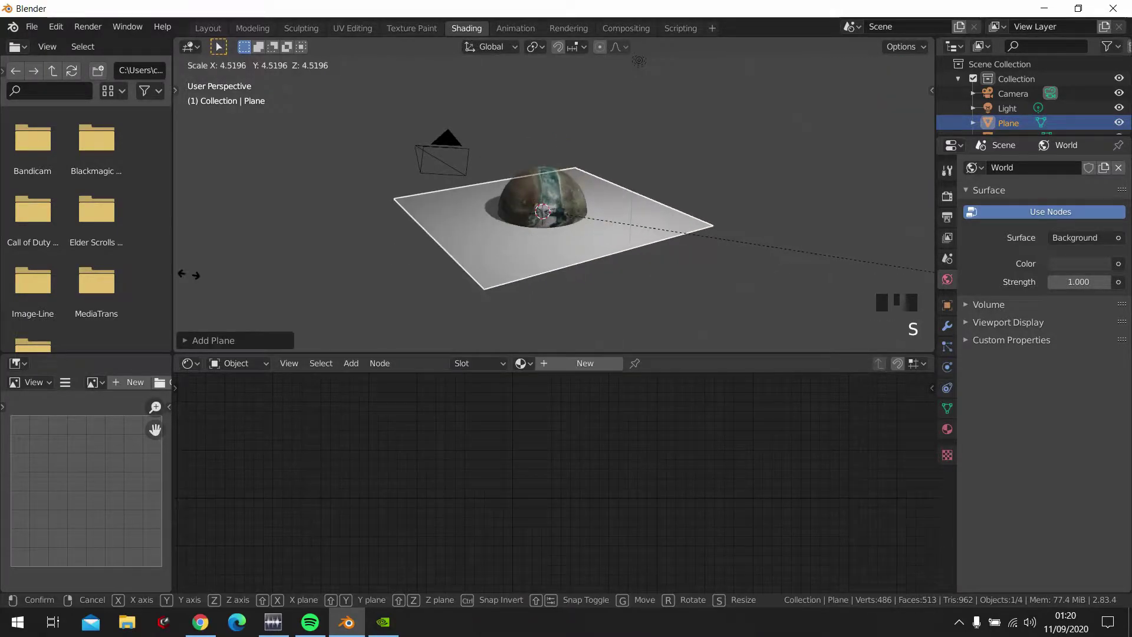
click(444, 267)
- Move the plane down so it lies beneath the sphere
key(g)
click(447, 320)
middle_drag(447, 319, 554, 257)
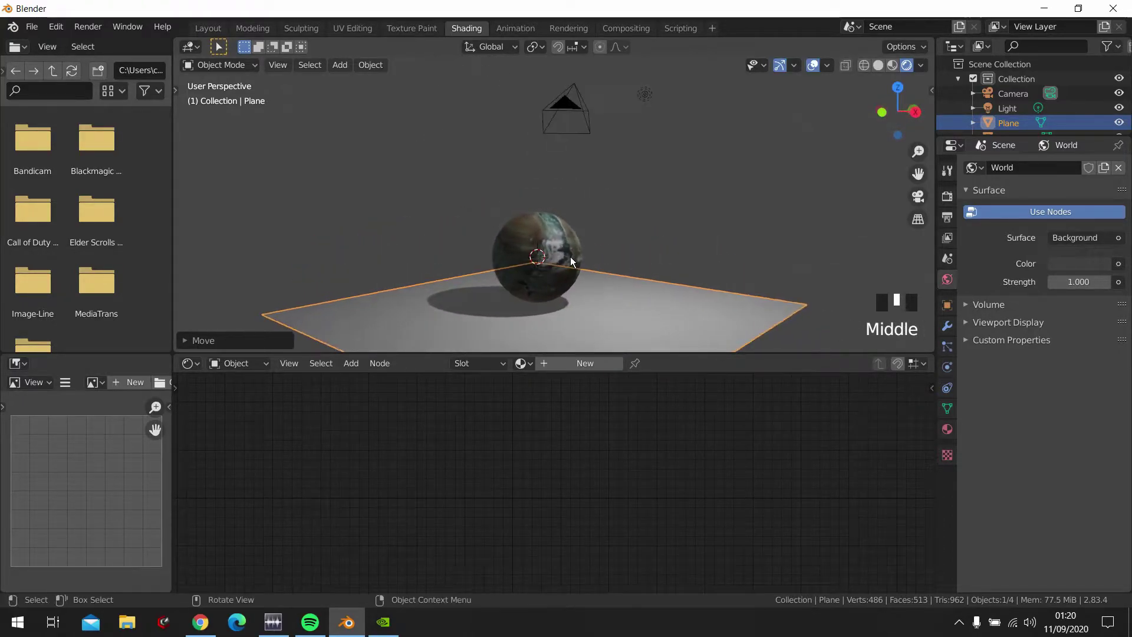
- Make the ground plane a passive rigid body
click(553, 258)
click(471, 327)
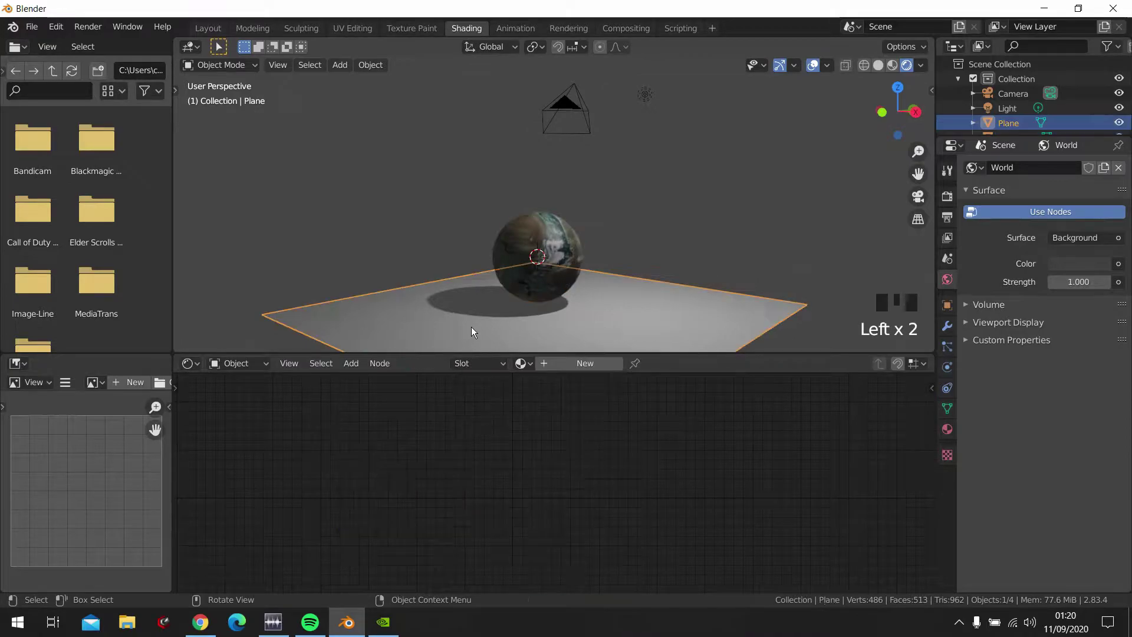
click(377, 67)
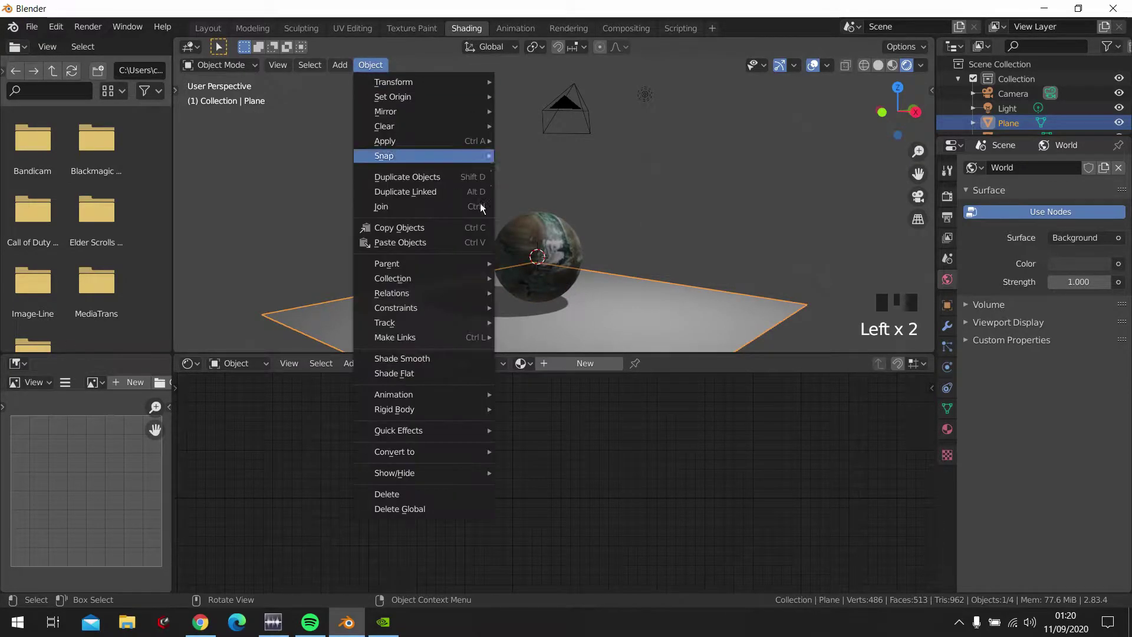
mouse_move(454, 415)
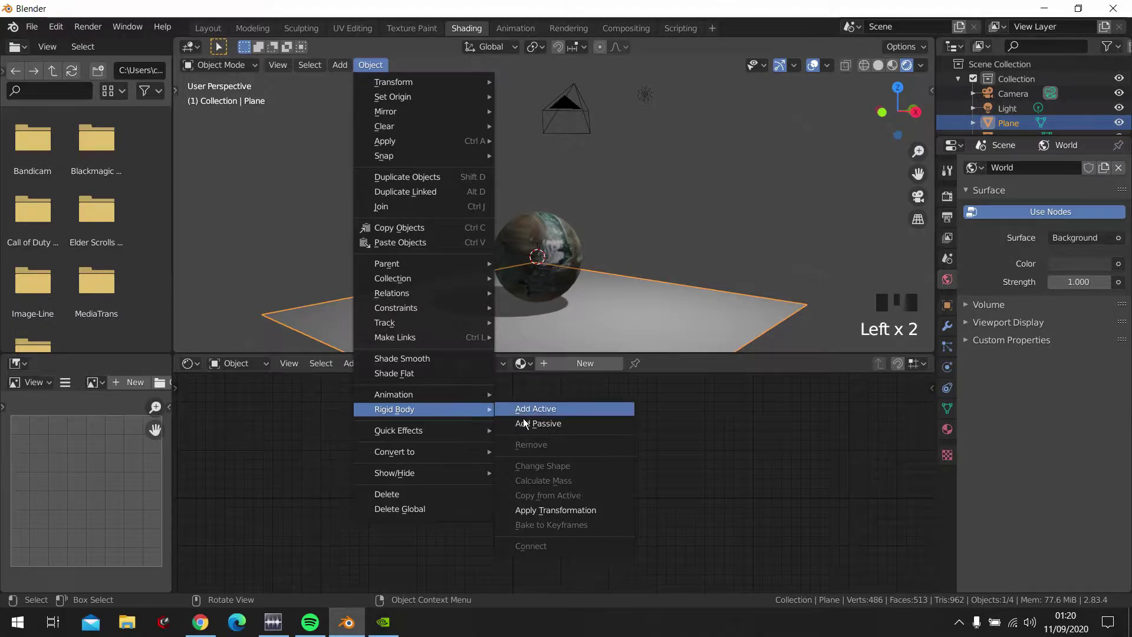
click(547, 425)
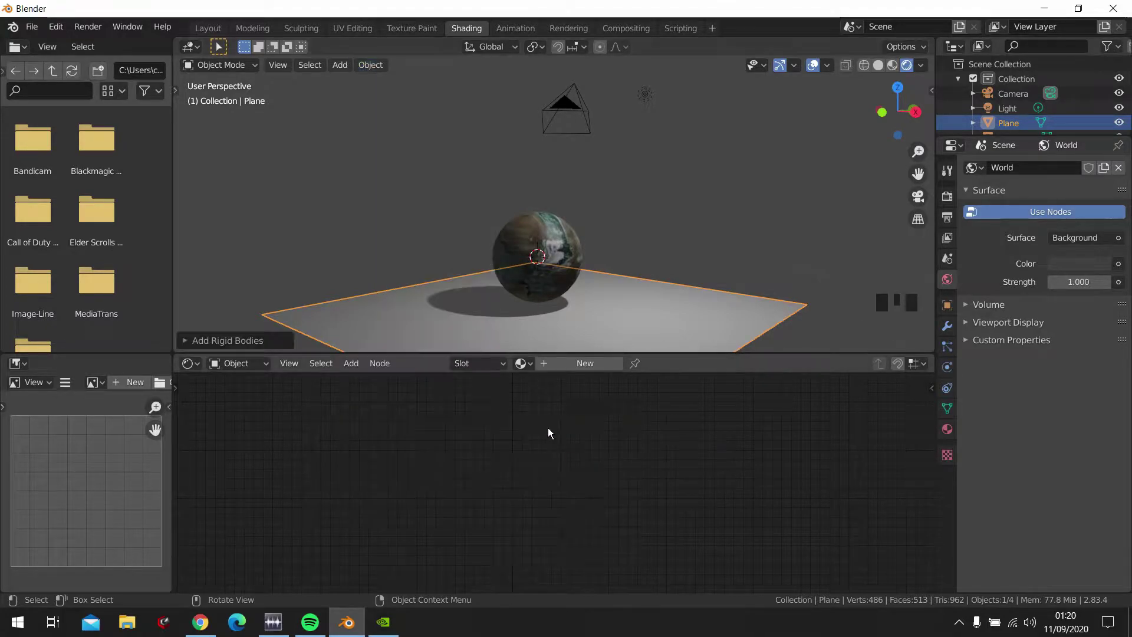
- Select the sphere and raise it so it hovers above the ground plane
click(514, 311)
middle_drag(514, 309, 567, 269)
click(566, 262)
key(g)
click(566, 201)
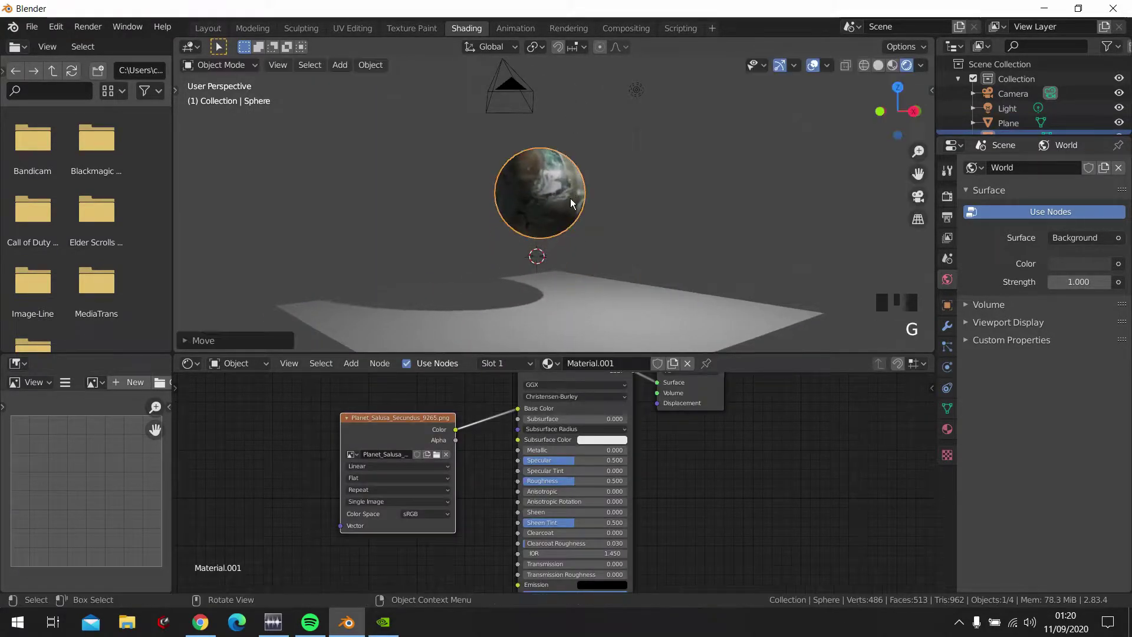
shift+middle_drag(566, 201, 510, 199)
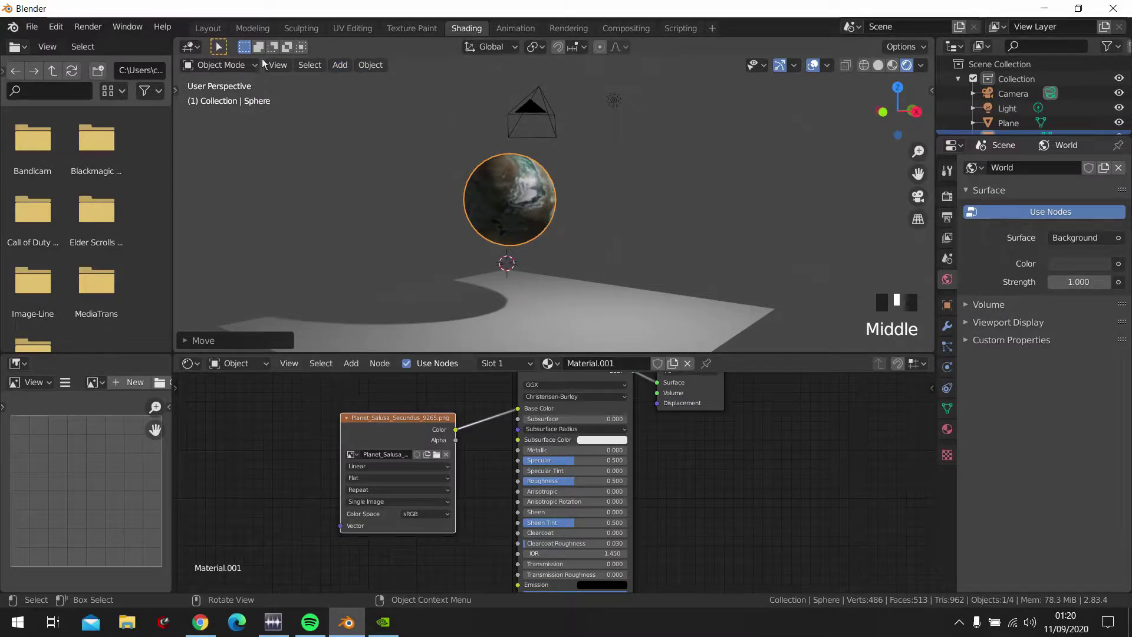
- Search the add-on preferences for "cell" to check whether the Cell Fracture add-on is enabled, and close the preferences
click(62, 34)
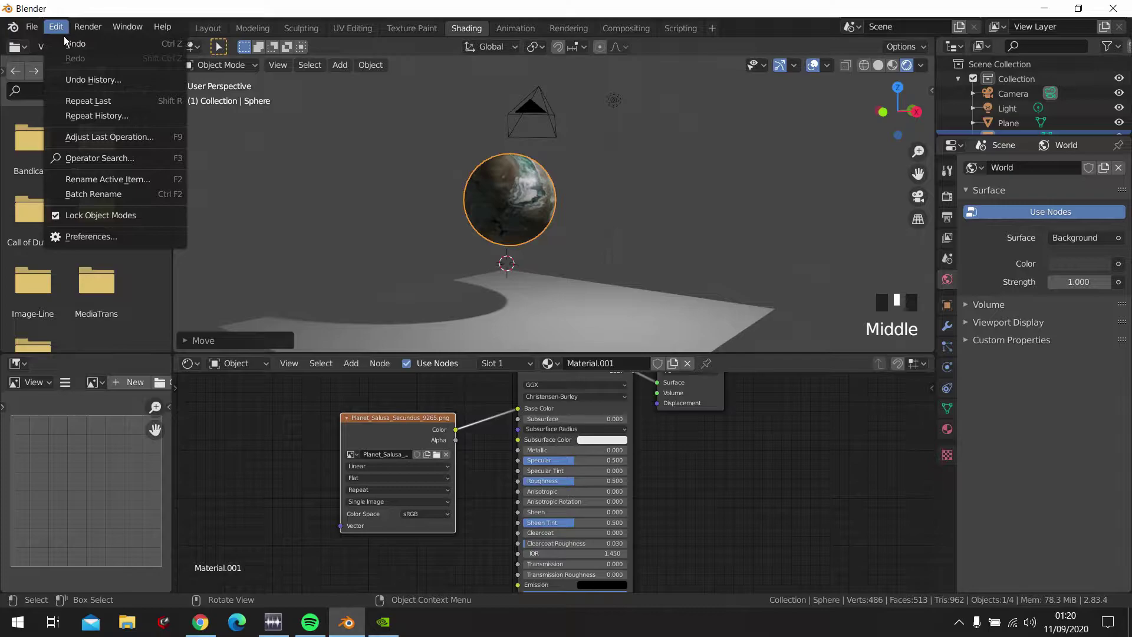
click(132, 241)
click(410, 101)
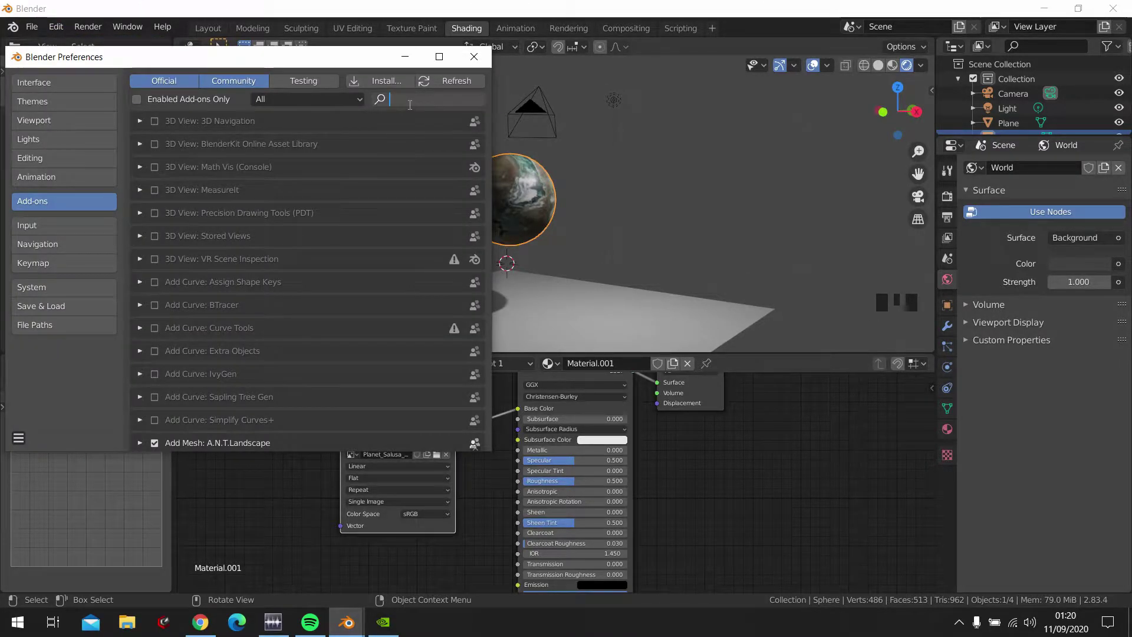
text(cell)
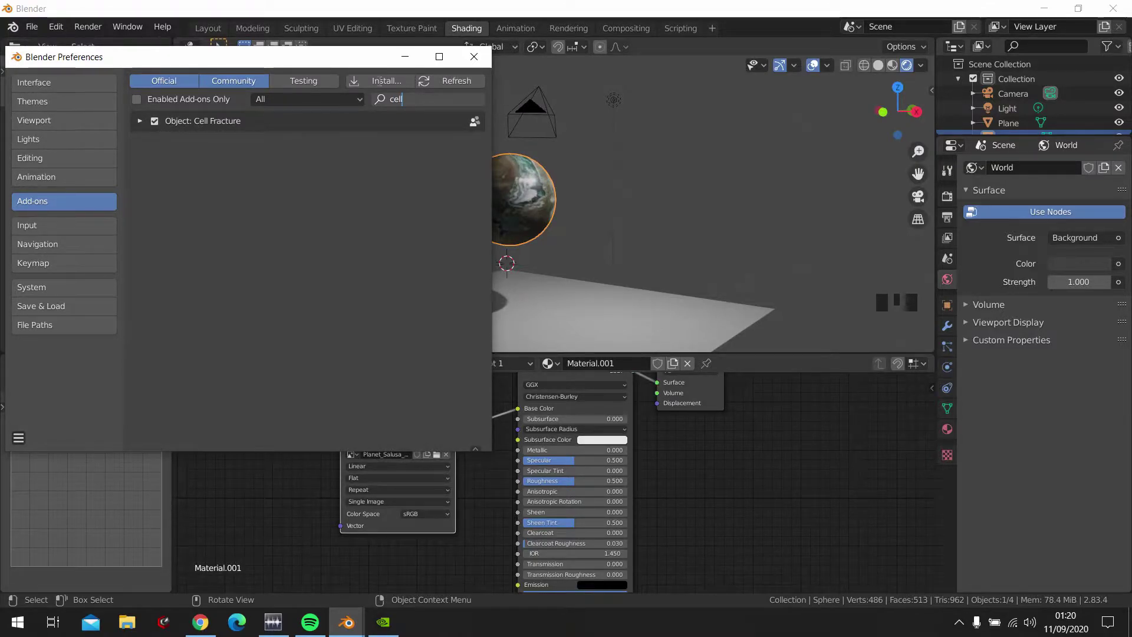
click(474, 57)
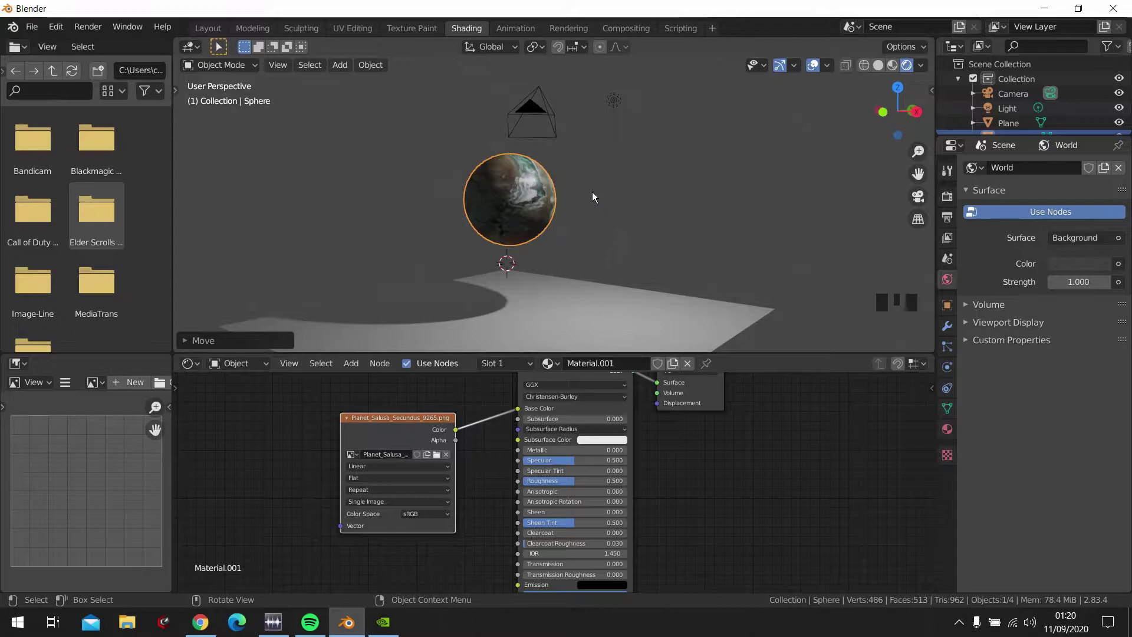
- Run Cell Fracture on the selected planet sphere with the noise set to 0.5 and a source limit of 100
middle_drag(592, 192, 529, 213)
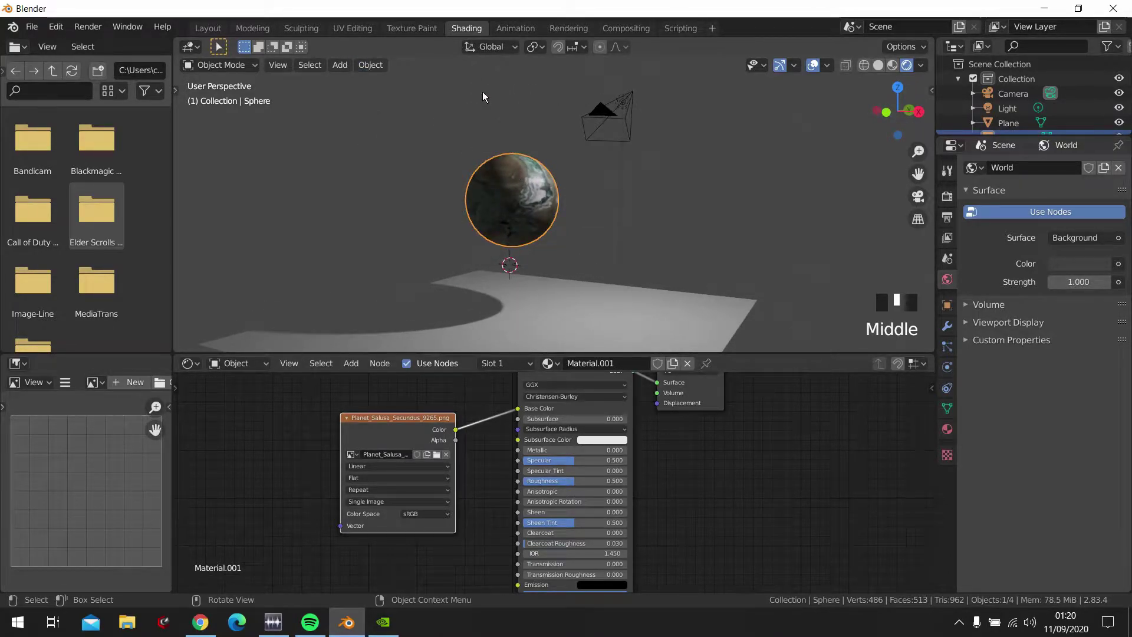
click(373, 65)
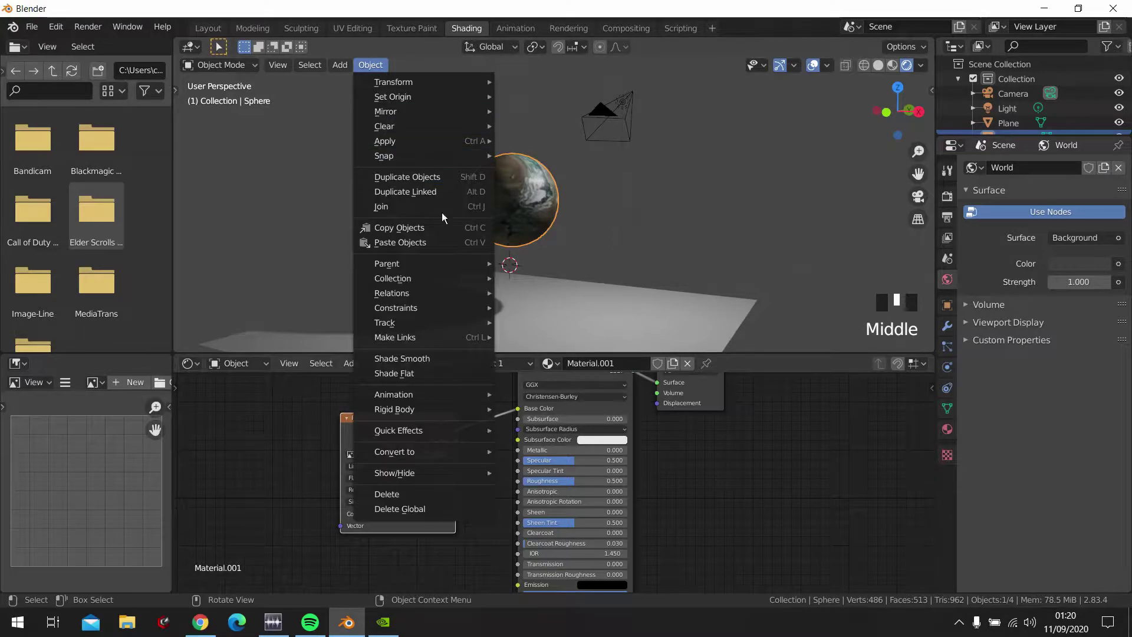
mouse_move(460, 442)
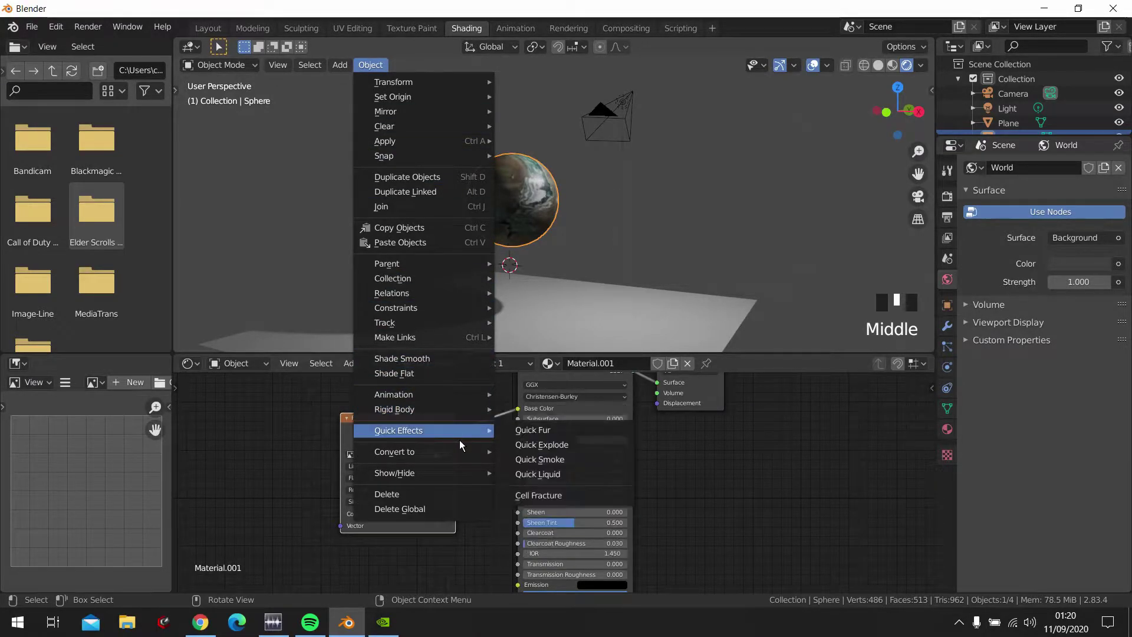
click(572, 499)
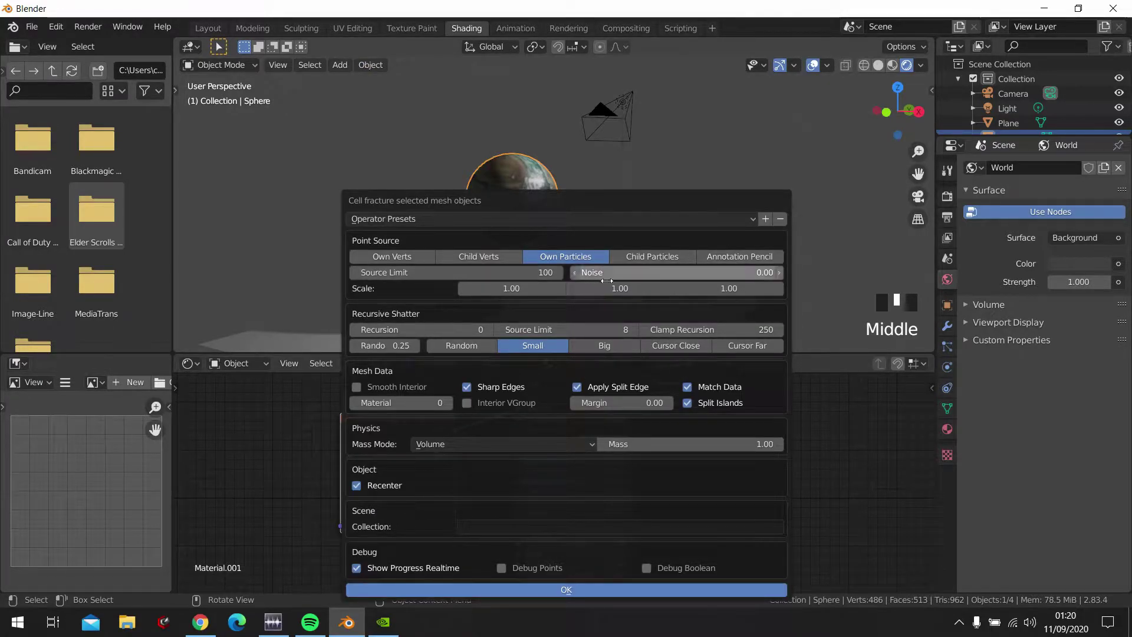
click(654, 281)
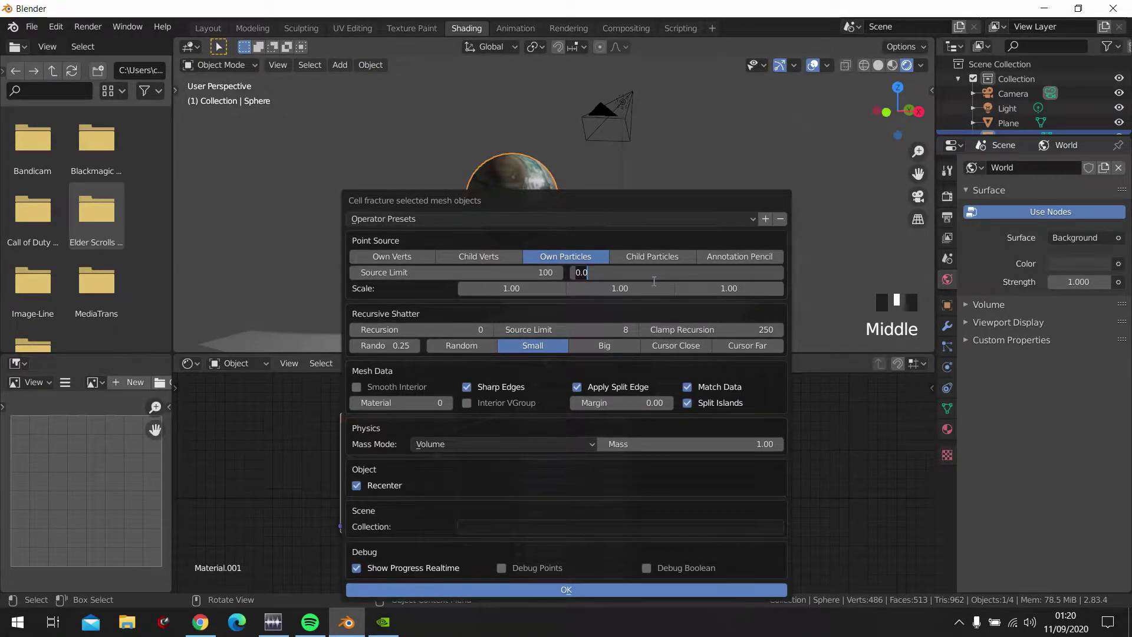
text(.5)
key(Return)
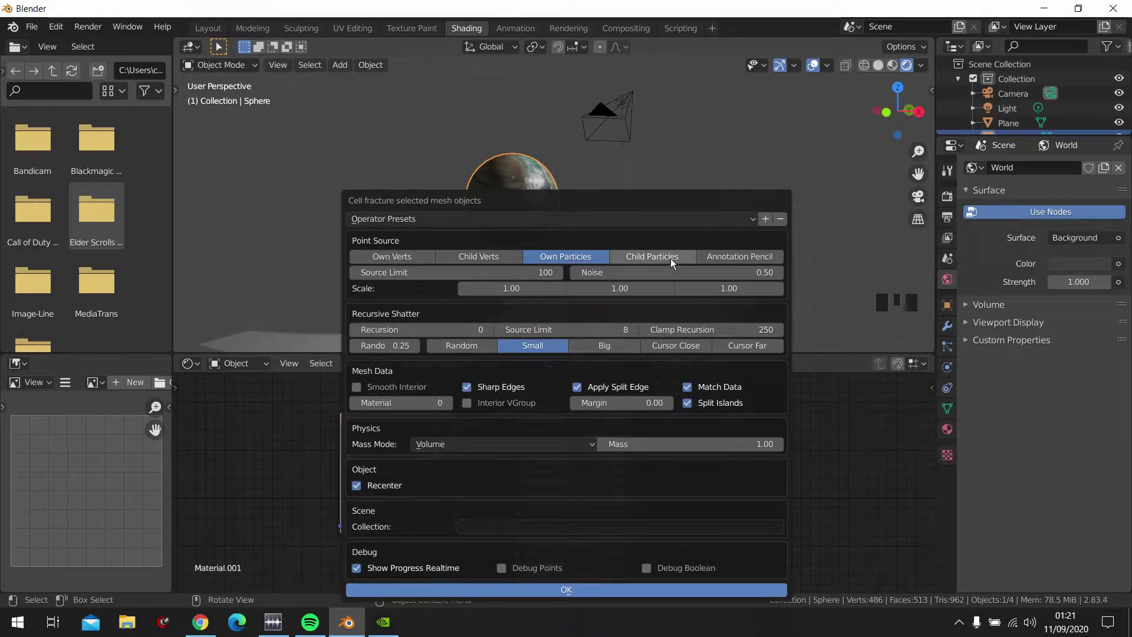
click(579, 592)
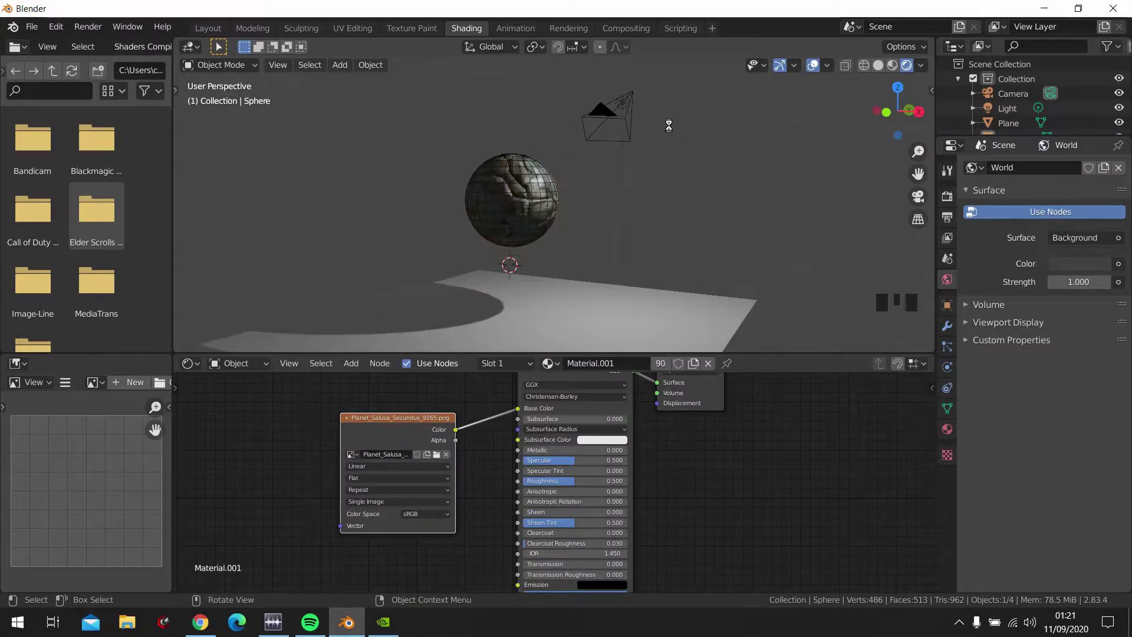
- Delete the original unfractured Sphere object, keeping only the fractured cells
scroll(548, 205, up, 7)
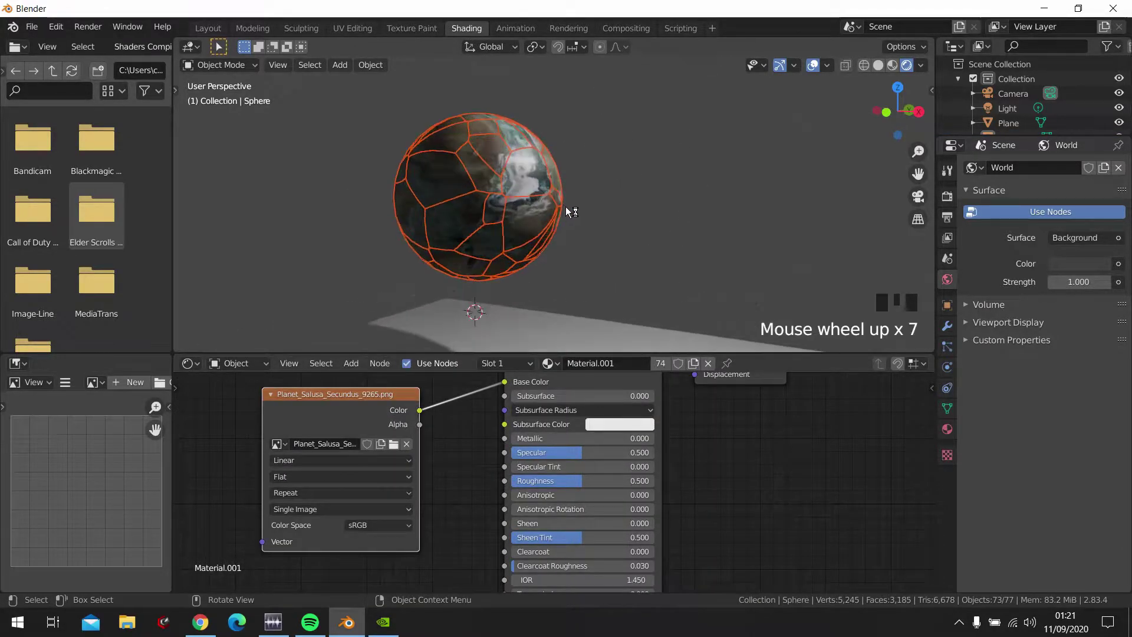
scroll(1014, 119, down, 3)
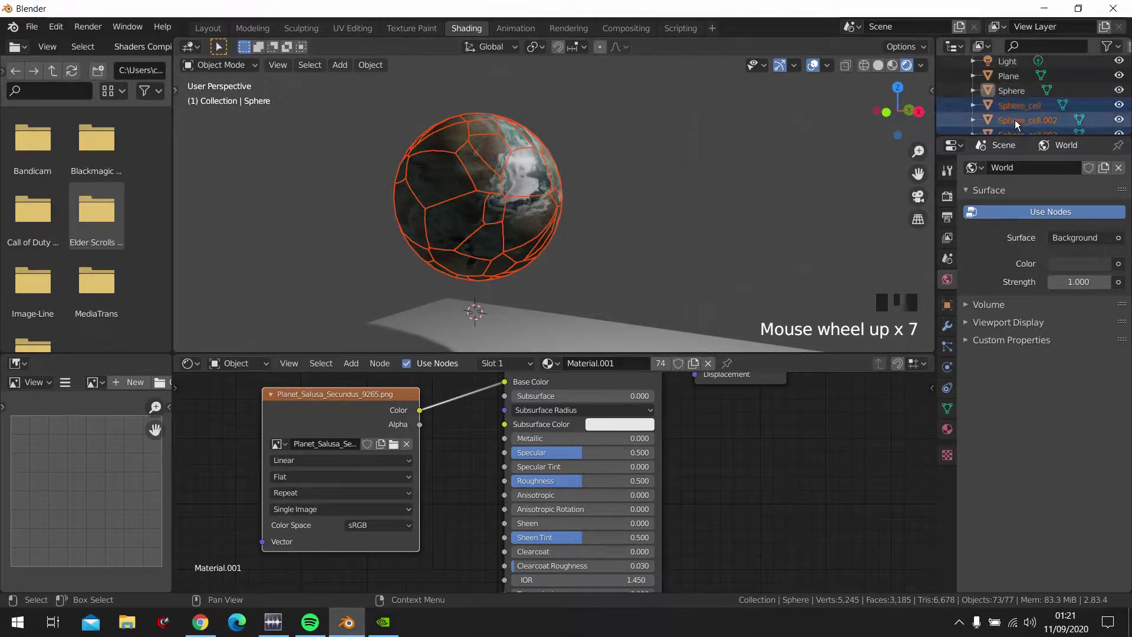
click(1032, 96)
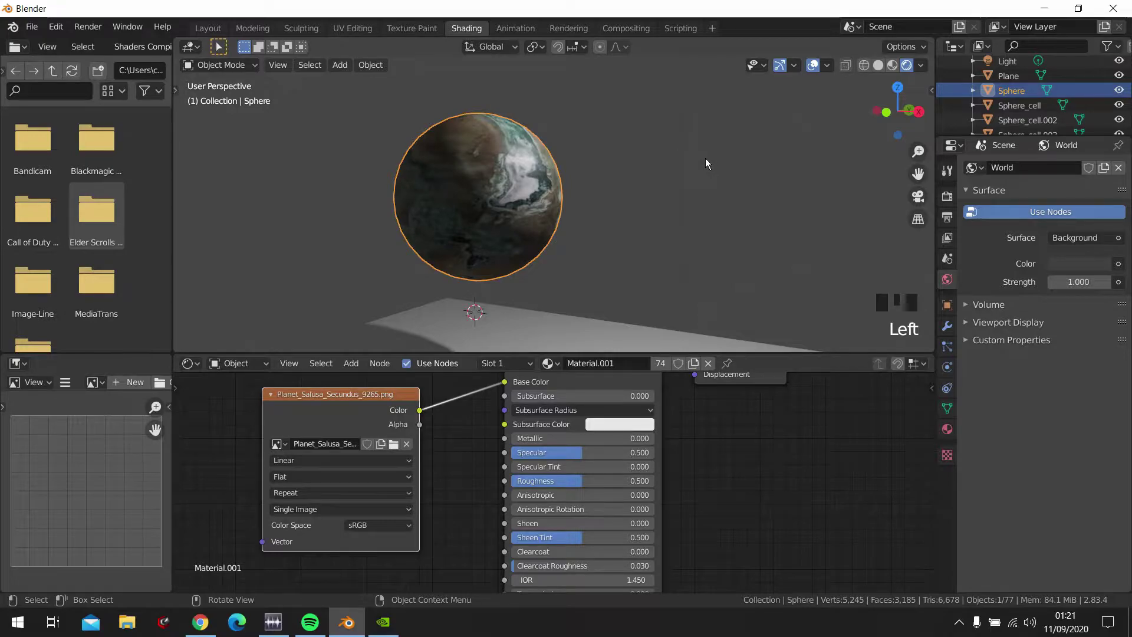
key(x)
click(669, 153)
- Try moving two individual fragments of the sphere to check that they are separate, cancelling each move
middle_drag(586, 176, 491, 157)
click(486, 170)
key(g)
right_click(649, 150)
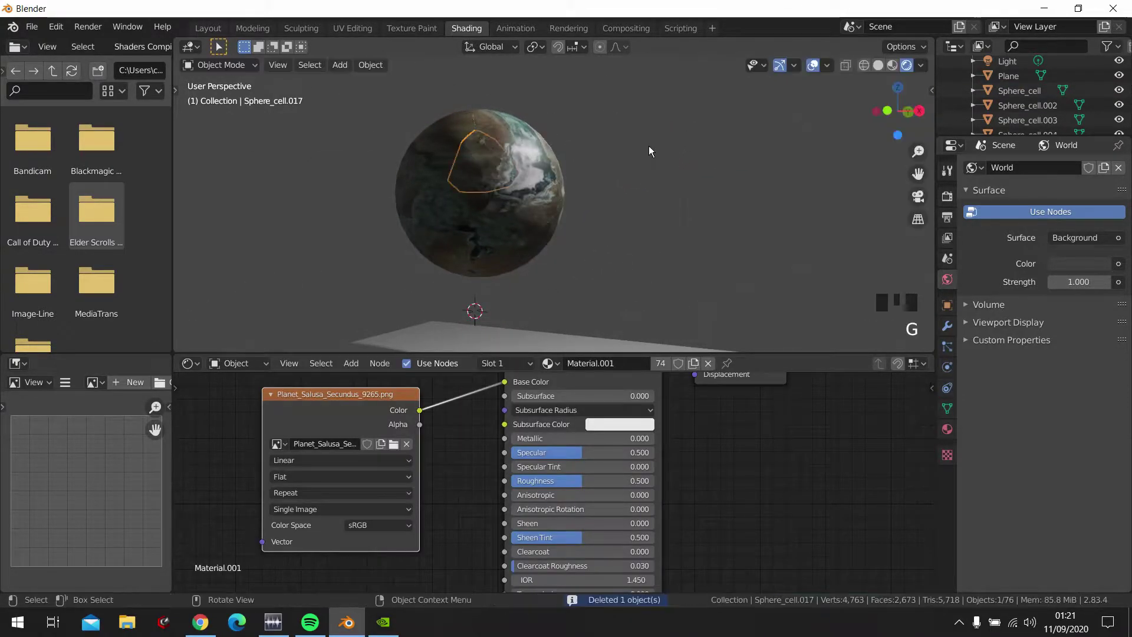
key(g)
right_click(737, 155)
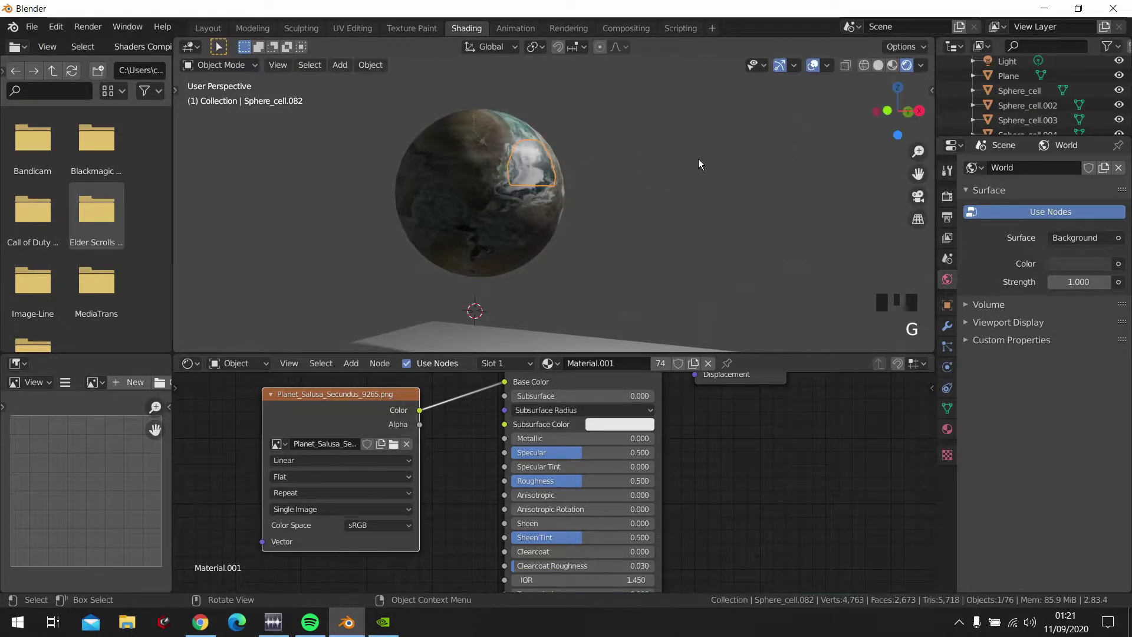
- Select all the sphere fragments together and make them active rigid bodies
middle_drag(698, 158, 663, 173)
scroll(652, 172, down, 2)
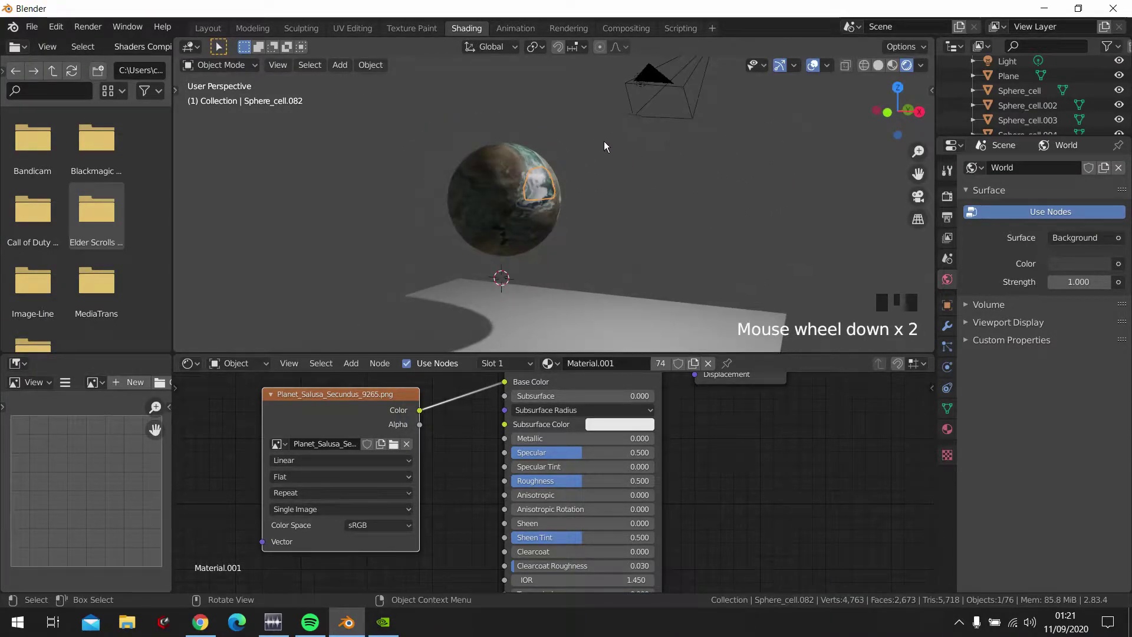
drag(594, 133, 429, 271)
middle_drag(506, 221, 435, 132)
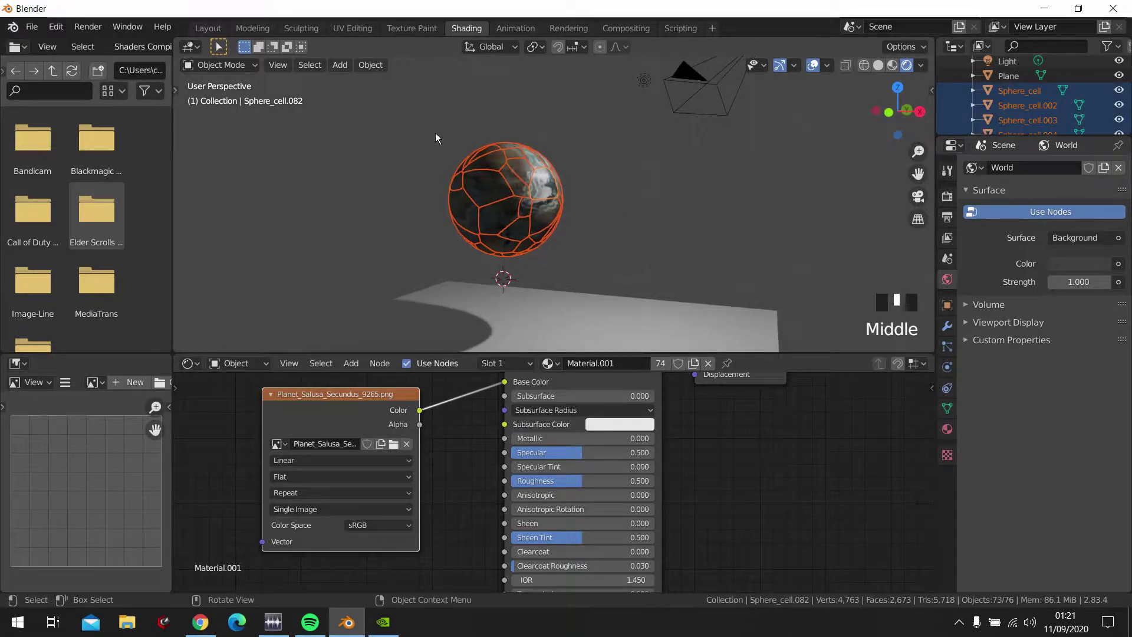
click(381, 72)
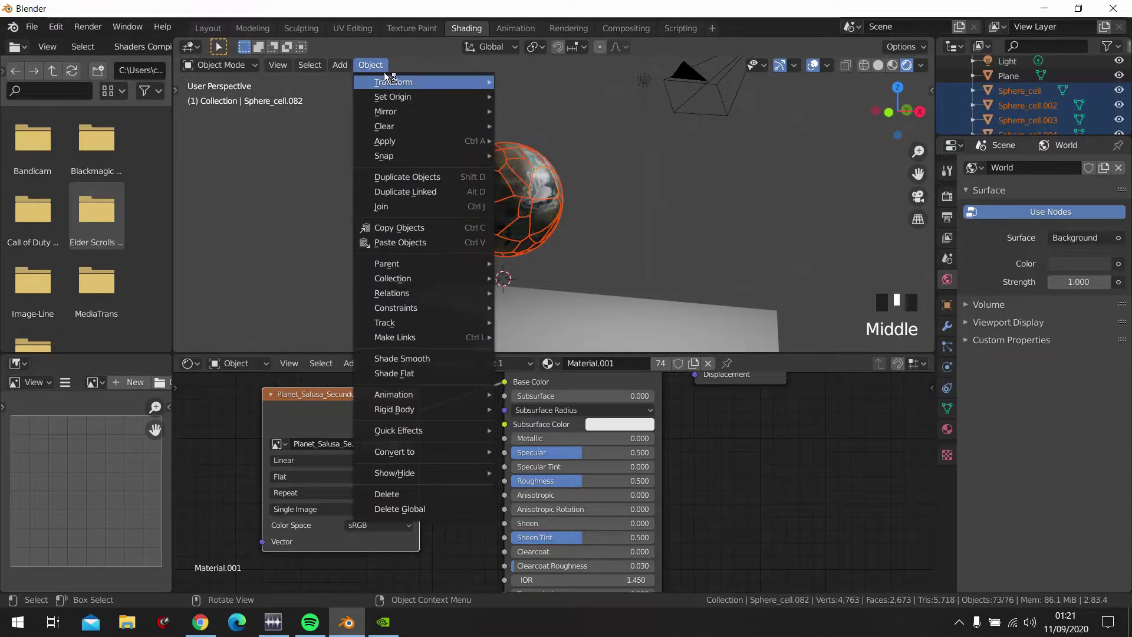
mouse_move(454, 412)
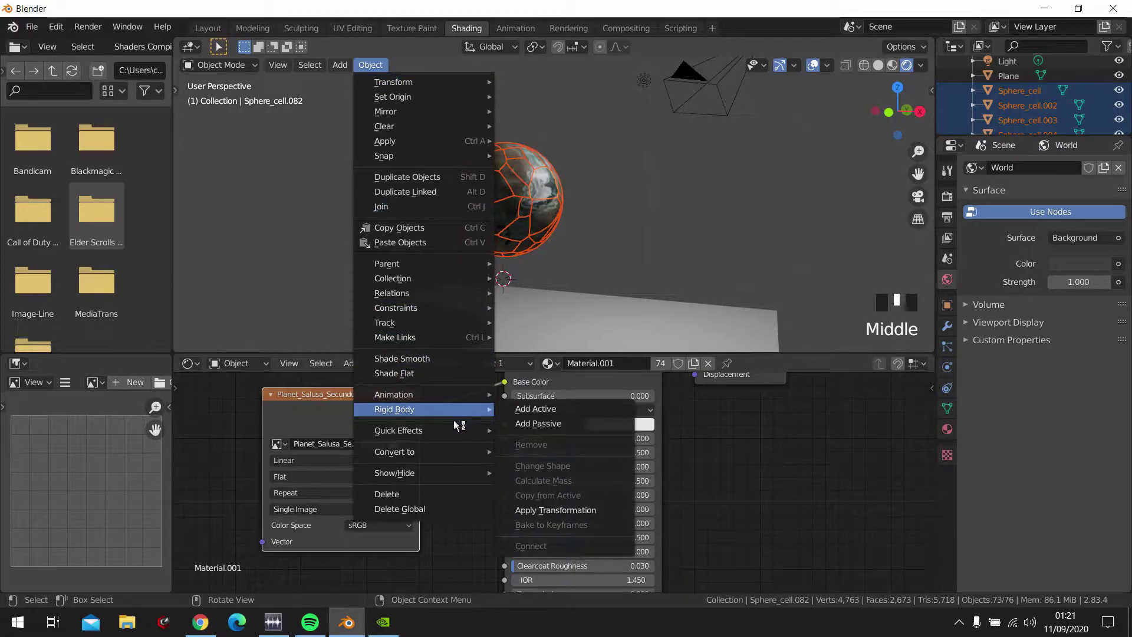
click(550, 414)
- Play the simulation to watch the fragments fall on the ground plane, stop it, and return to the first frame
click(610, 171)
middle_drag(611, 172, 601, 204)
scroll(602, 212, down, 2)
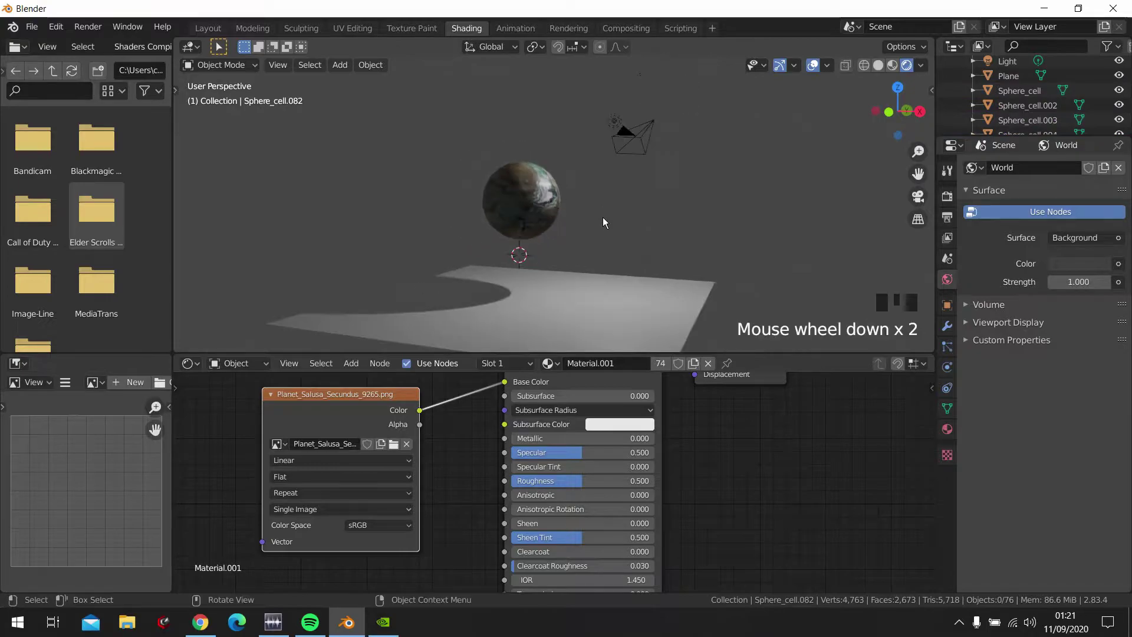
key(space)
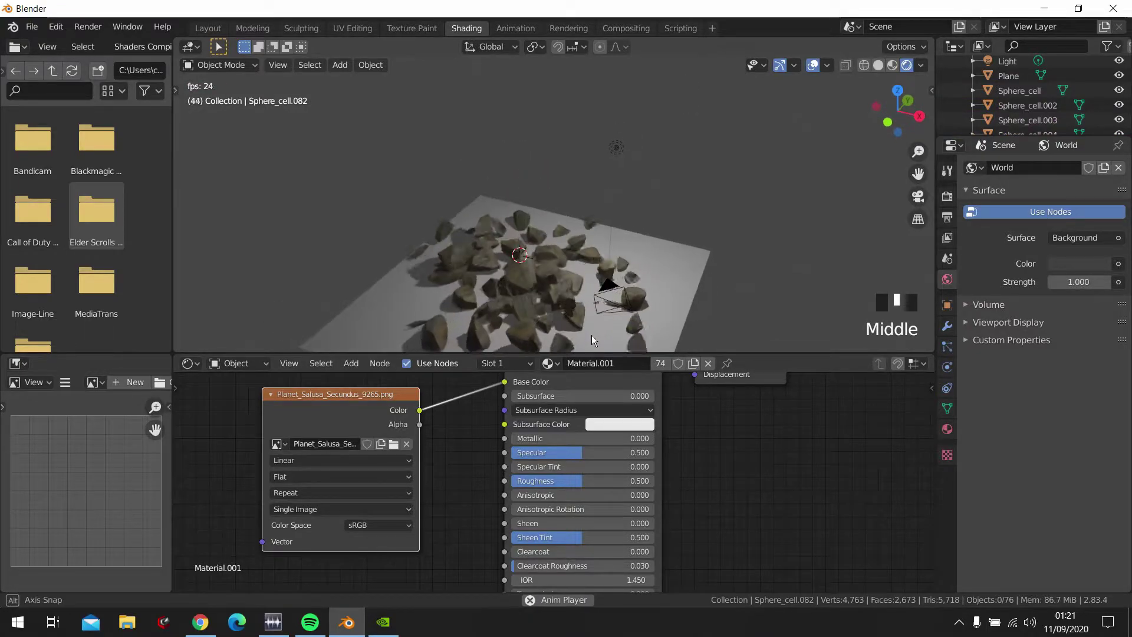
key(space)
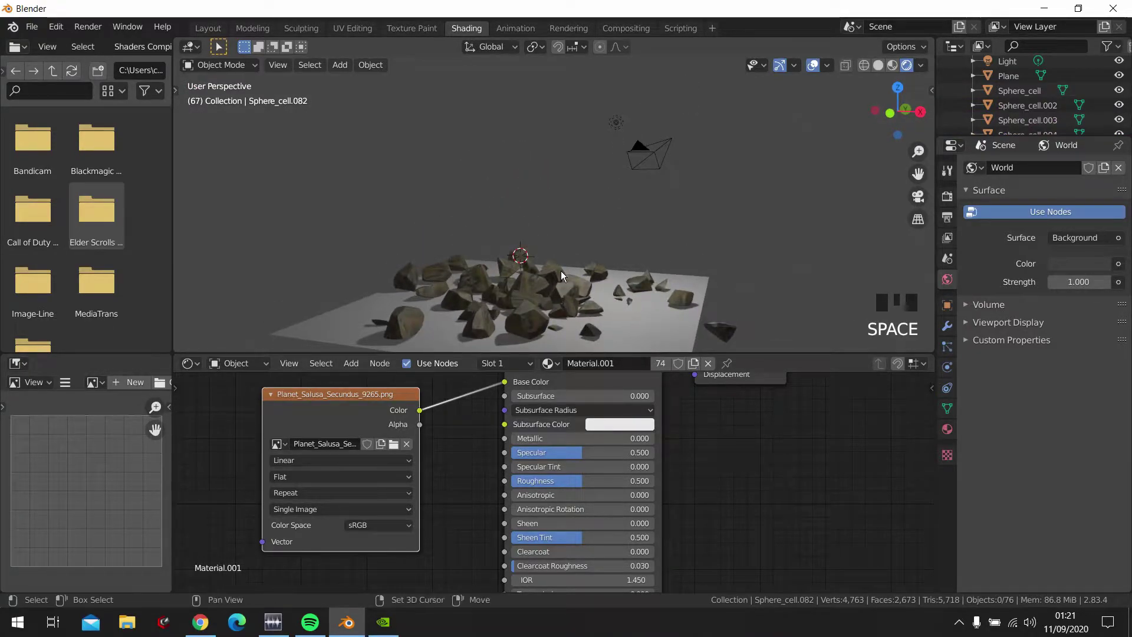
key(shift+Left)
- Add a Force type force field and move it up to the centre of the fractured sphere
click(583, 220)
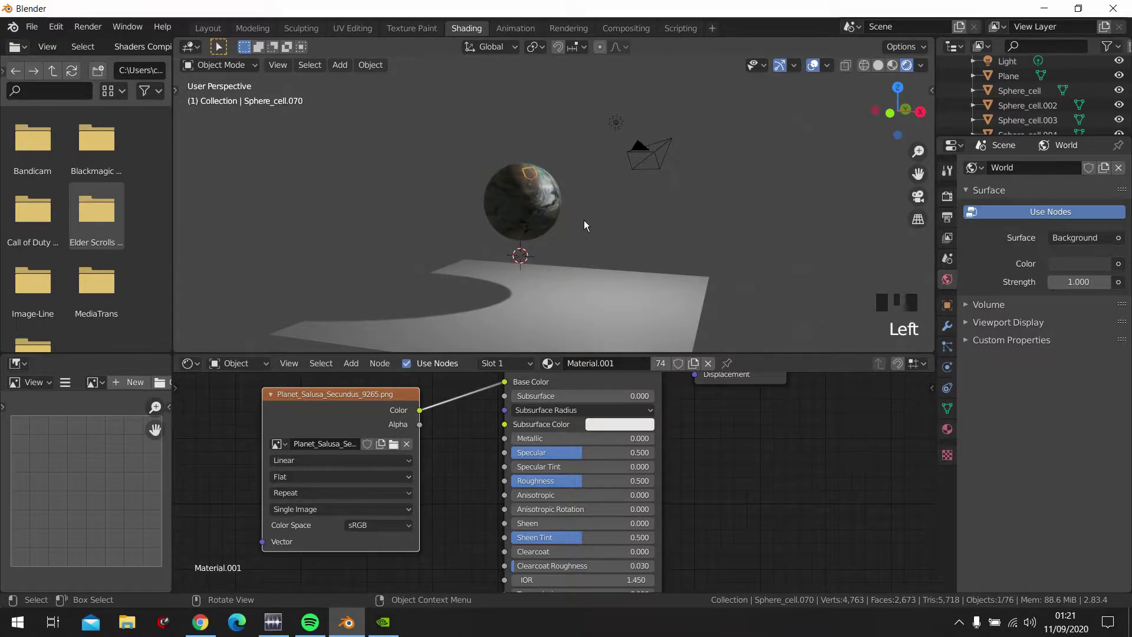
scroll(578, 212, up, 1)
click(581, 179)
key(shift+a)
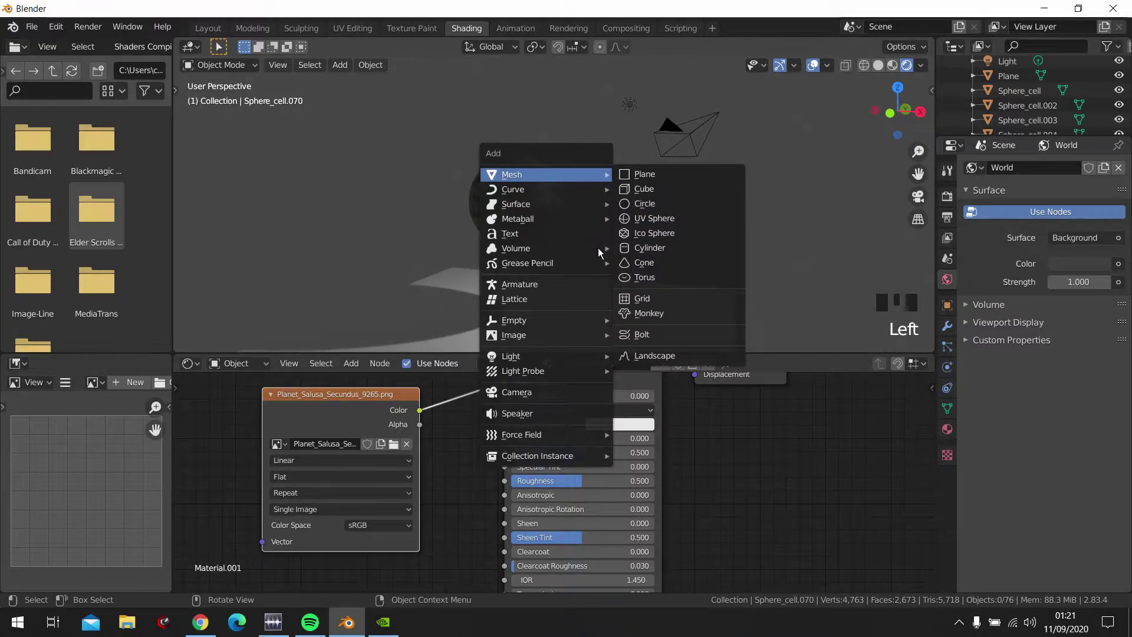
mouse_move(561, 440)
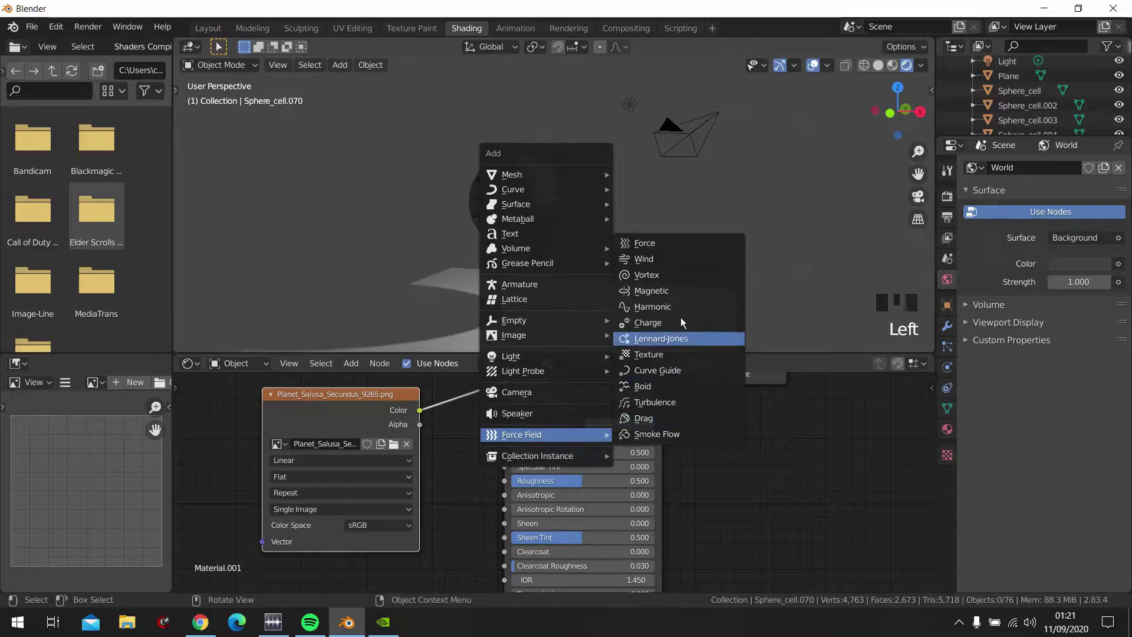
click(649, 243)
key(g)
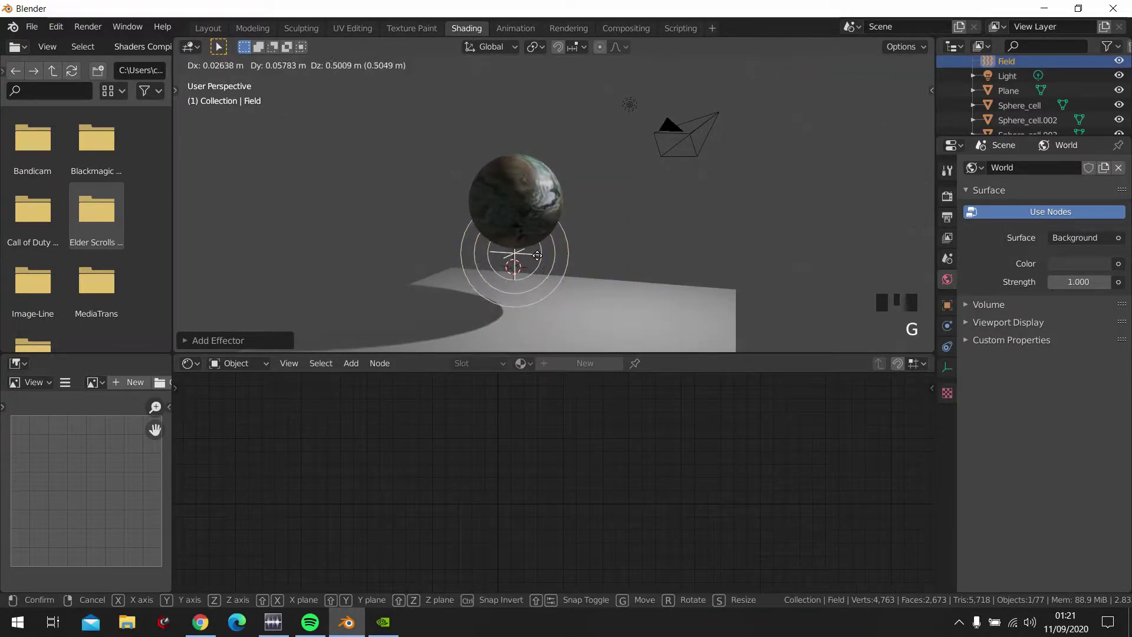
click(546, 211)
mouse_move(546, 211)
middle_down()
mouse_move(669, 222)
mouse_move(584, 224)
mouse_move(540, 204)
middle_up()
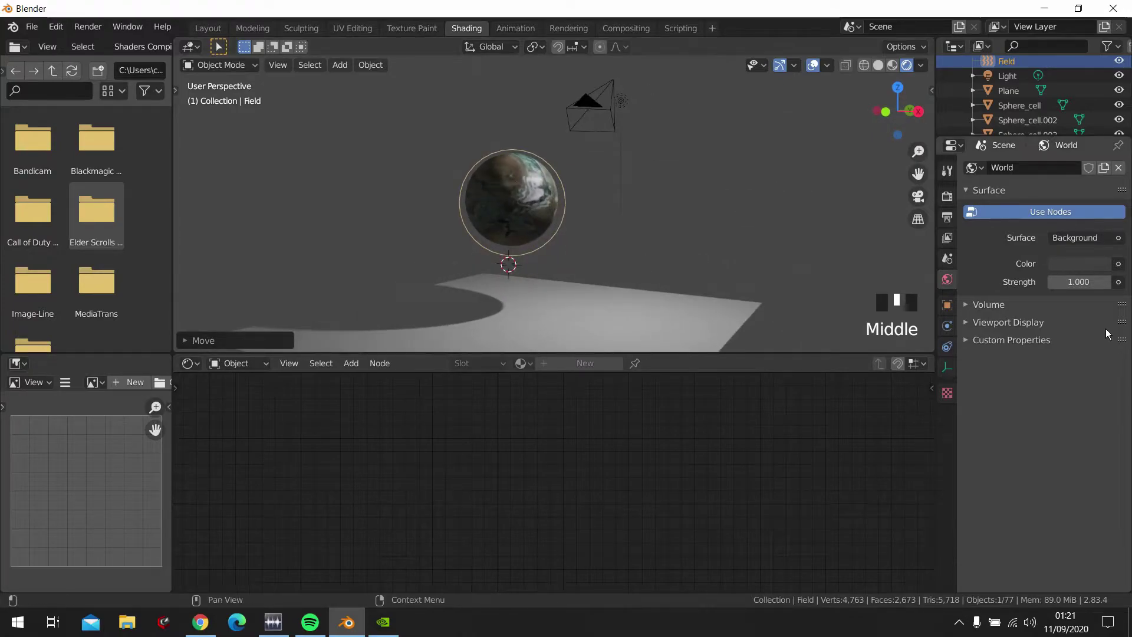
- Select a single sphere fragment and look through its property categories for the physics settings
click(545, 208)
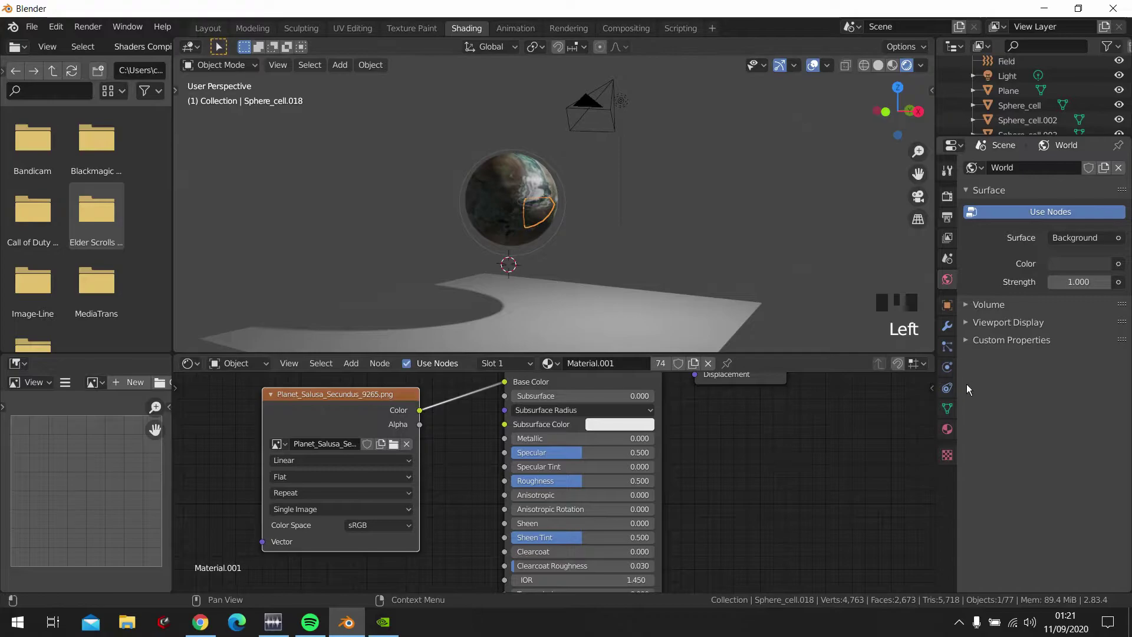
click(556, 185)
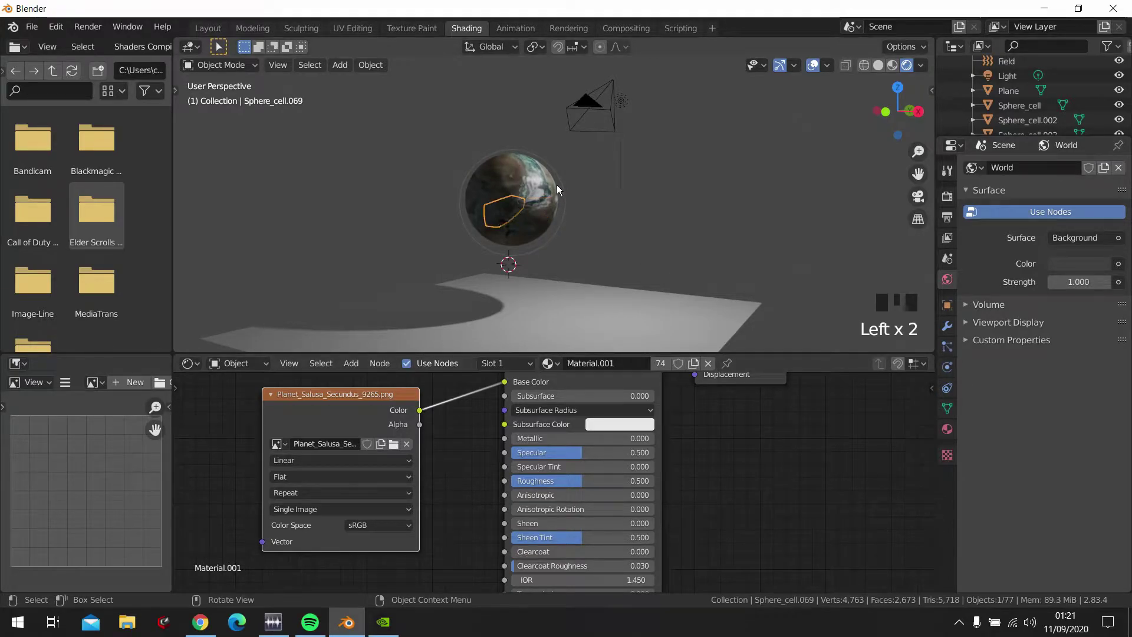
click(540, 202)
click(540, 202)
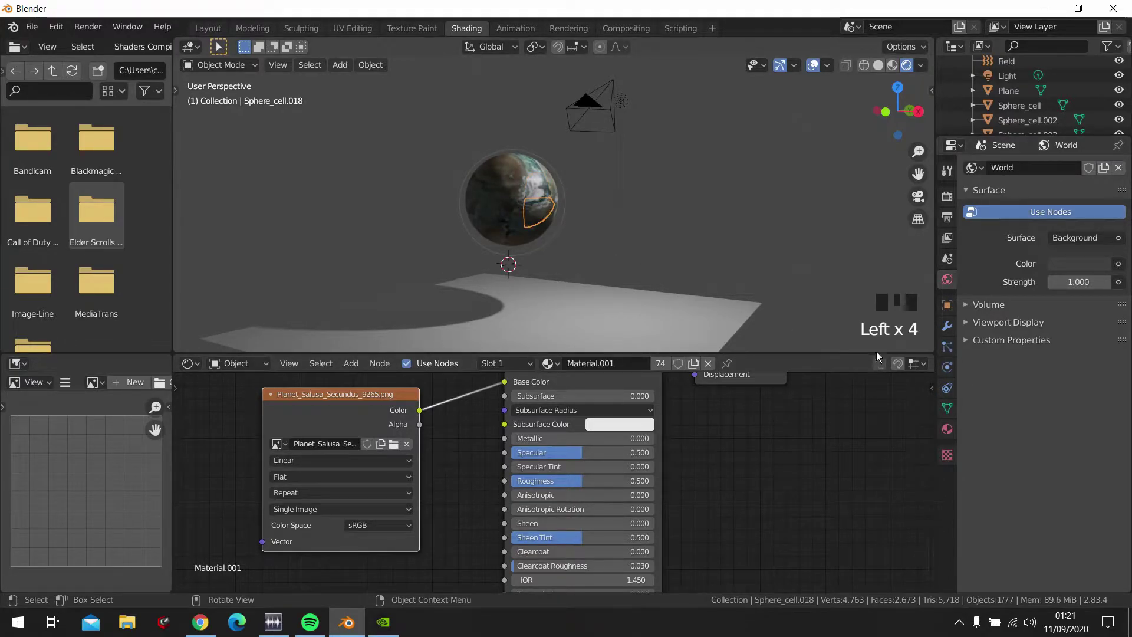
click(953, 394)
click(950, 369)
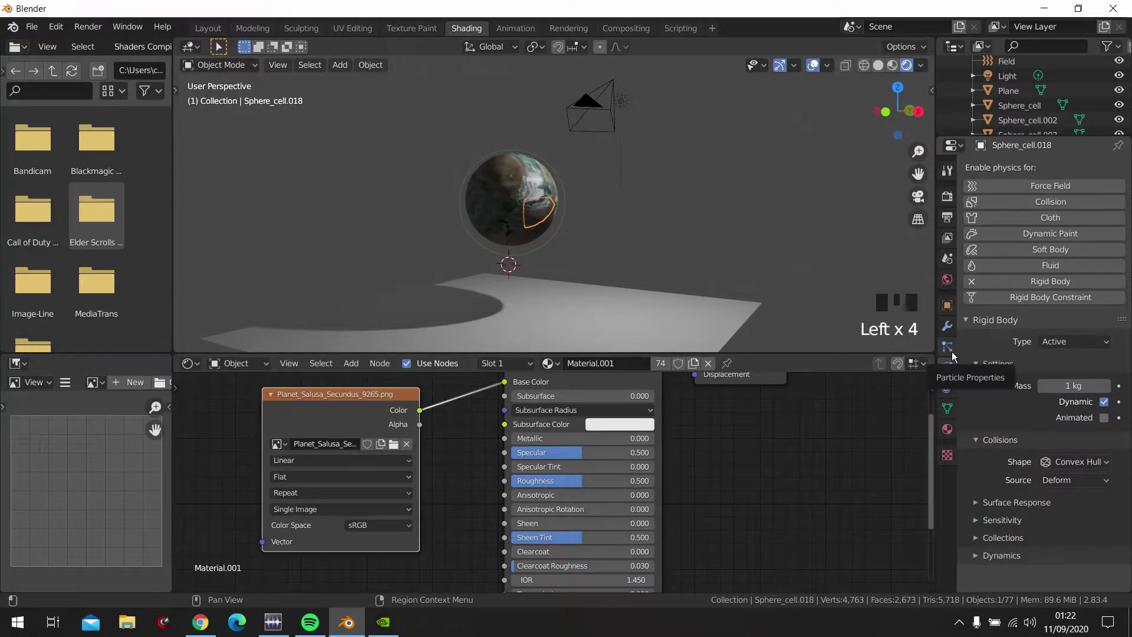
click(948, 328)
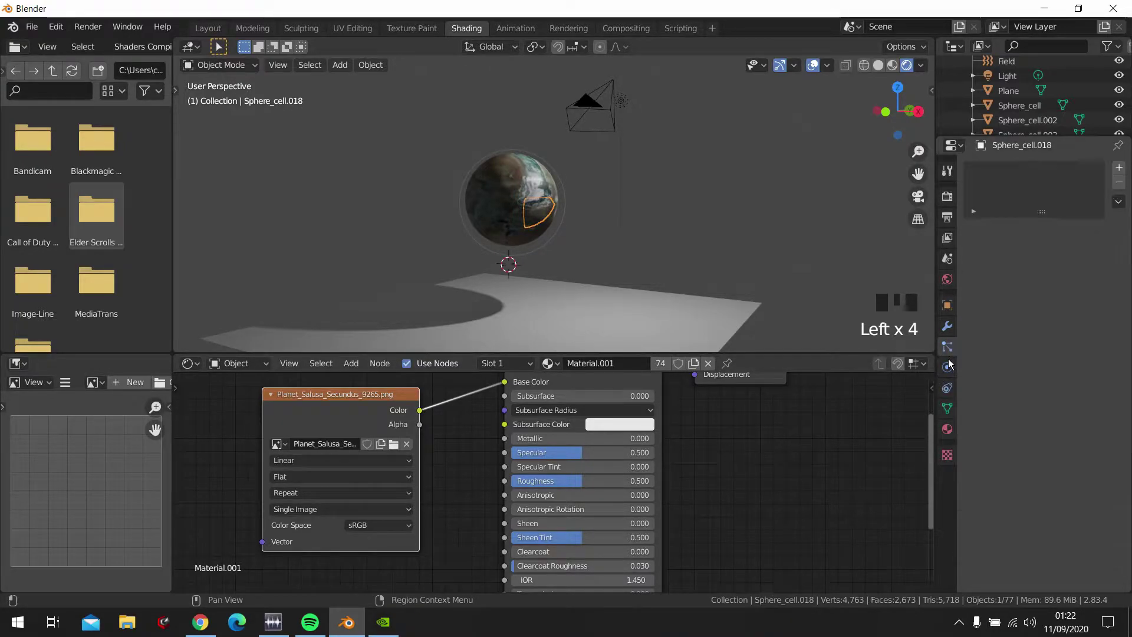
click(953, 303)
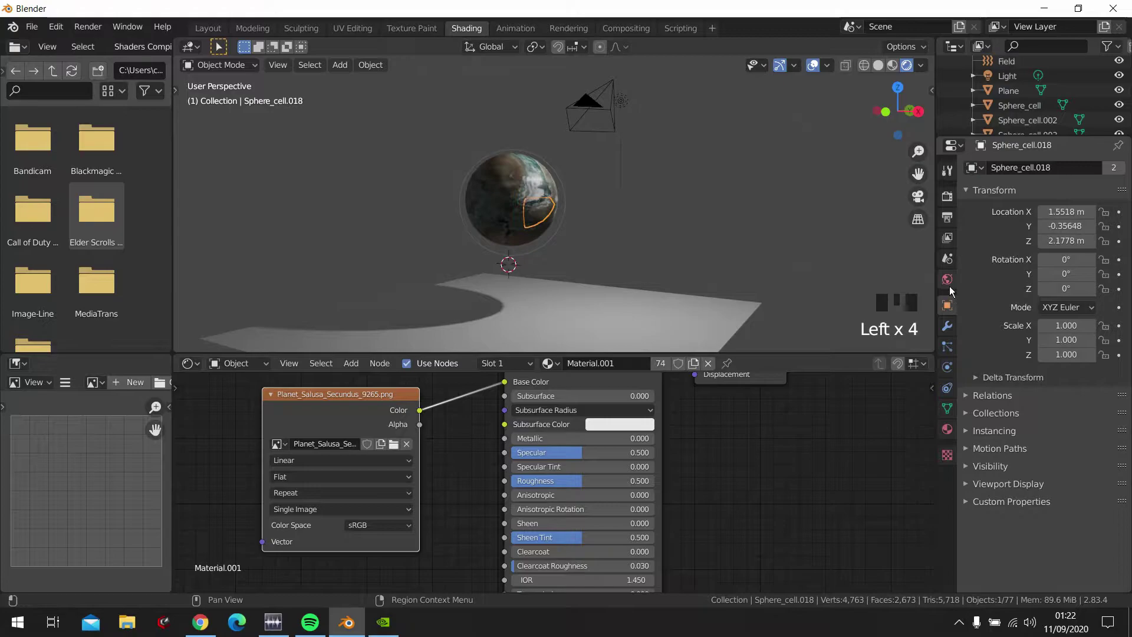
click(948, 281)
click(949, 259)
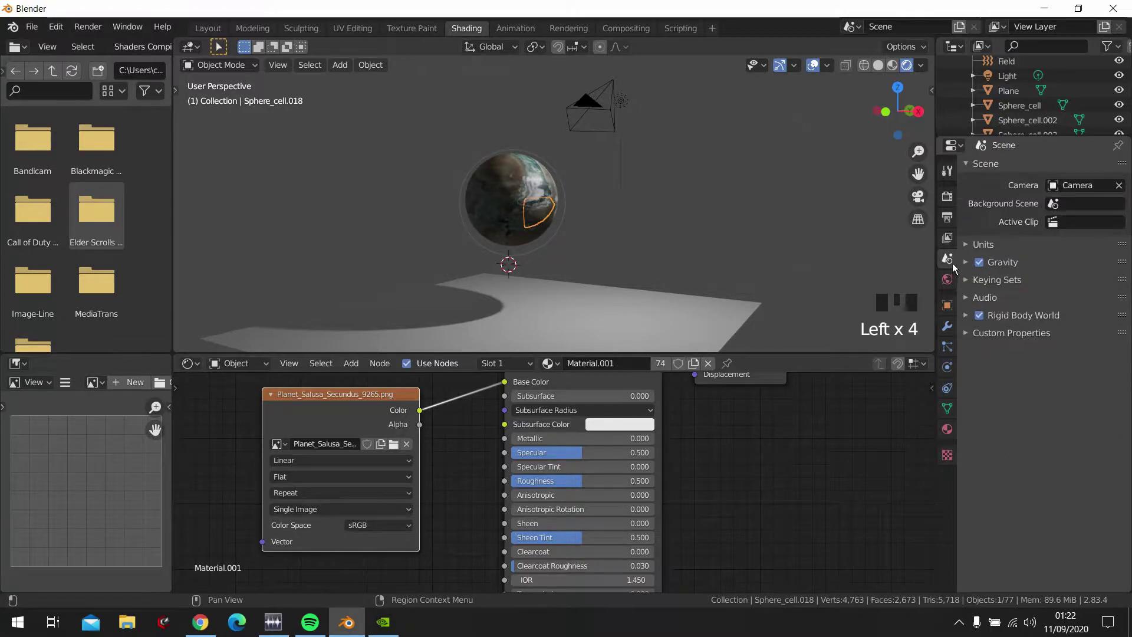
click(951, 238)
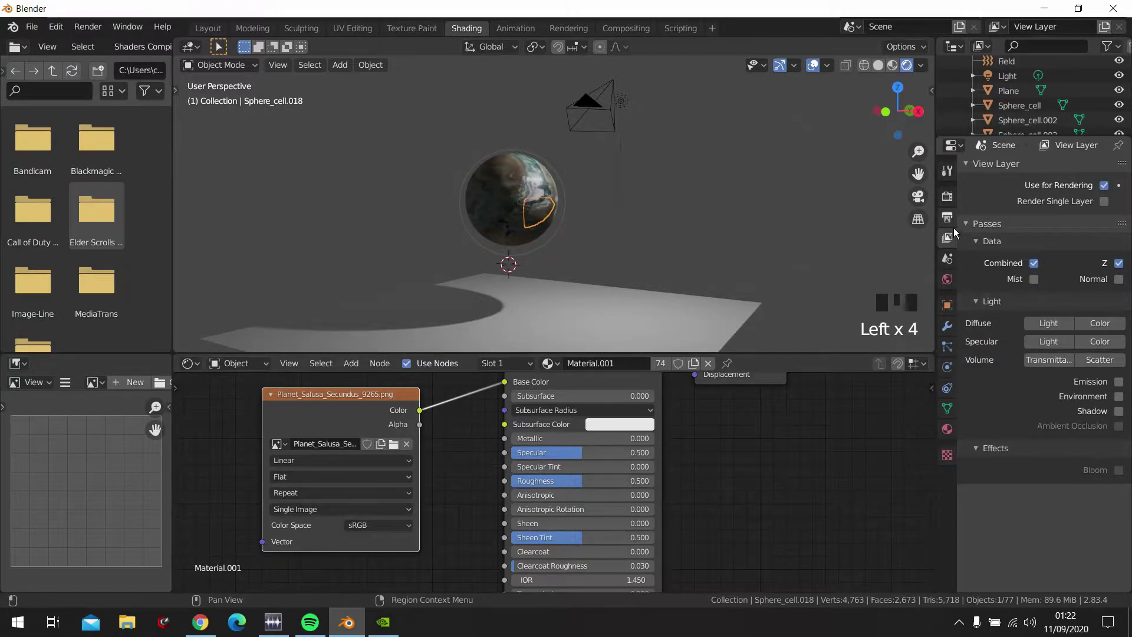
click(953, 228)
click(952, 199)
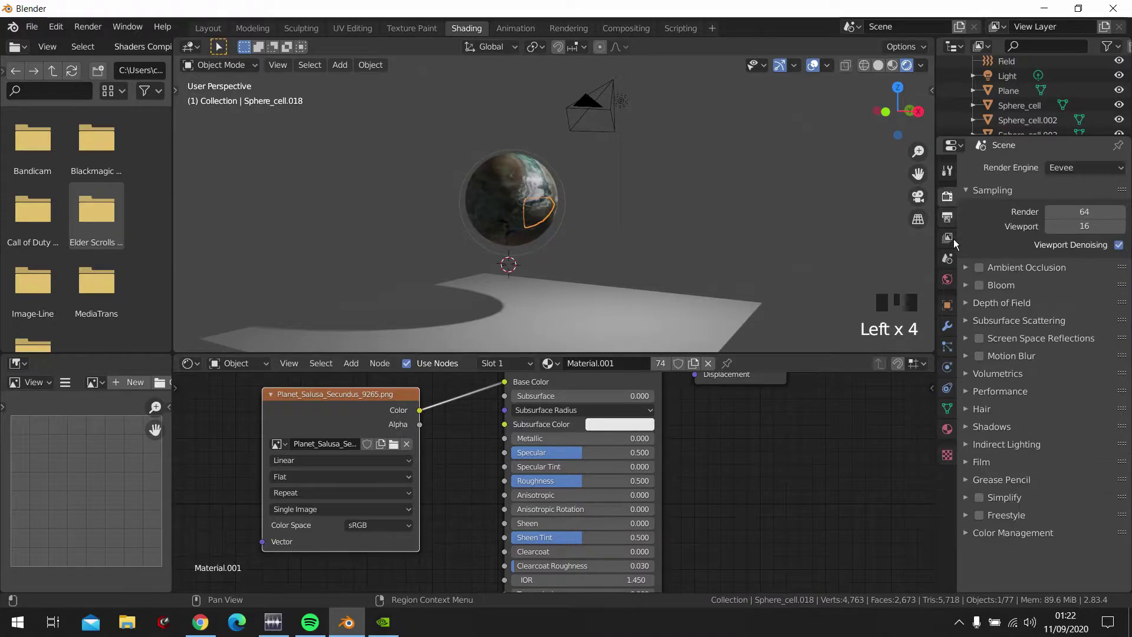
click(950, 429)
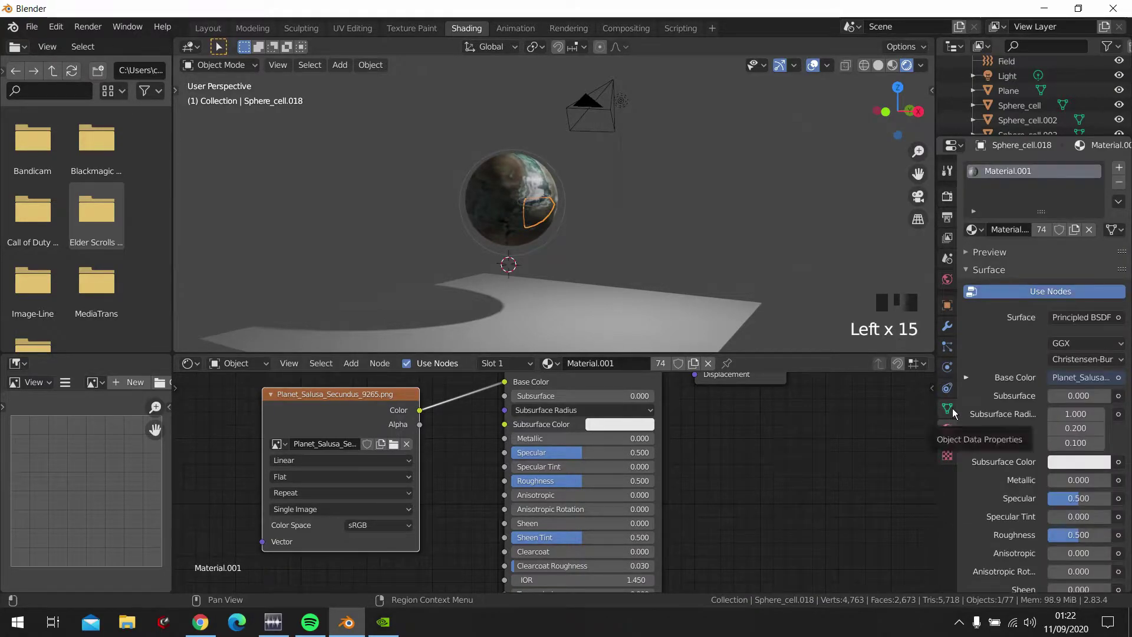
click(952, 408)
click(947, 388)
click(947, 367)
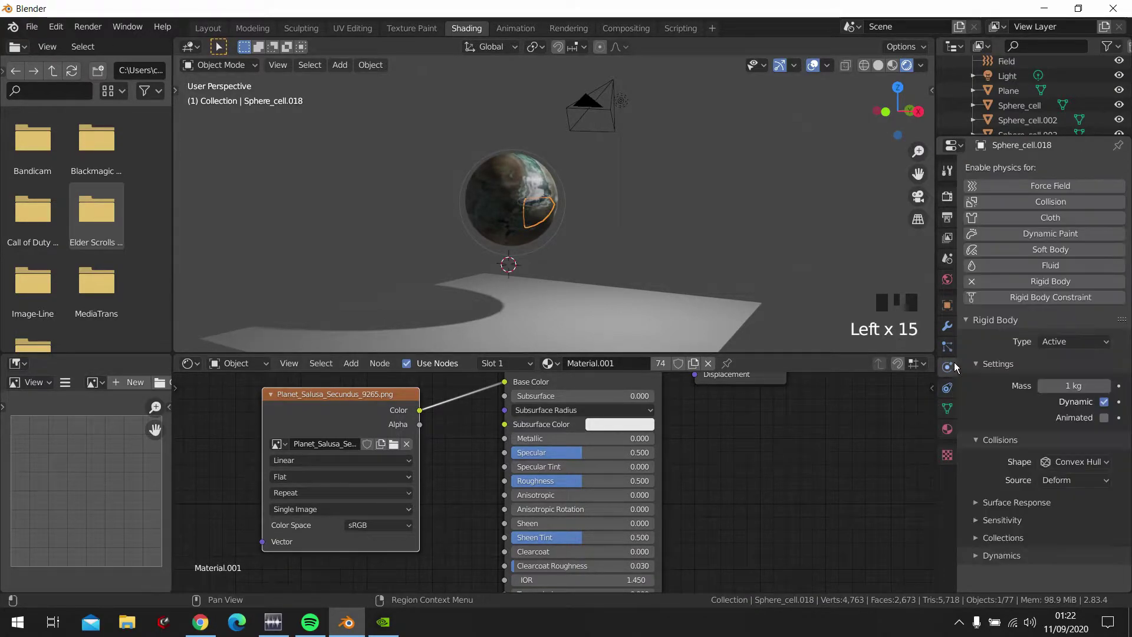
- Find the scene-wide properties and expand the gravity settings
click(953, 350)
click(953, 332)
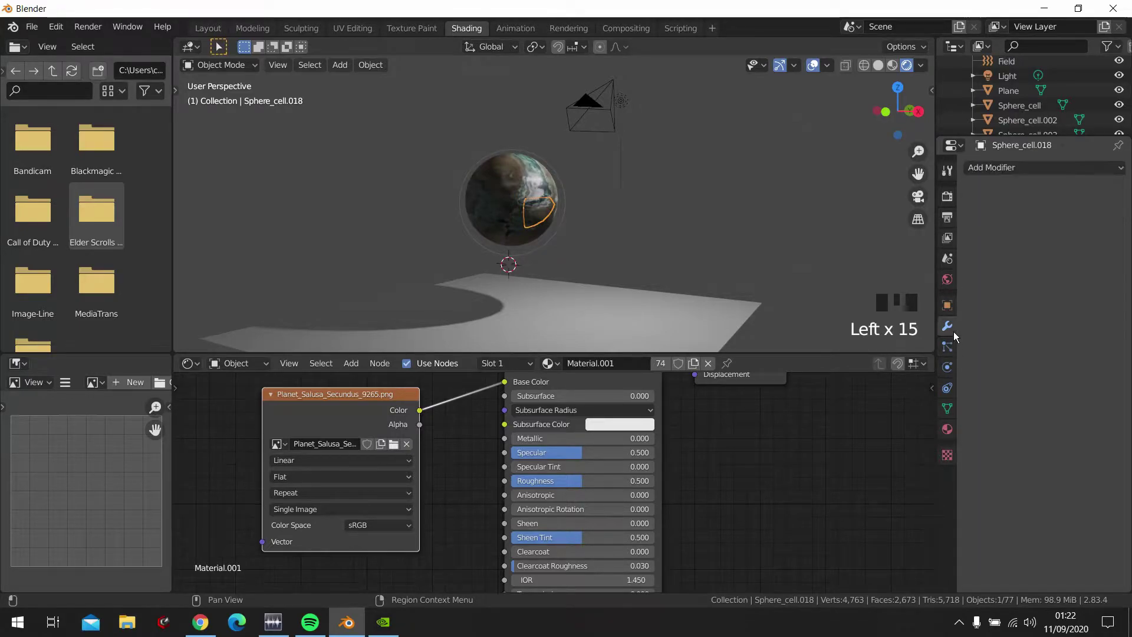
click(953, 313)
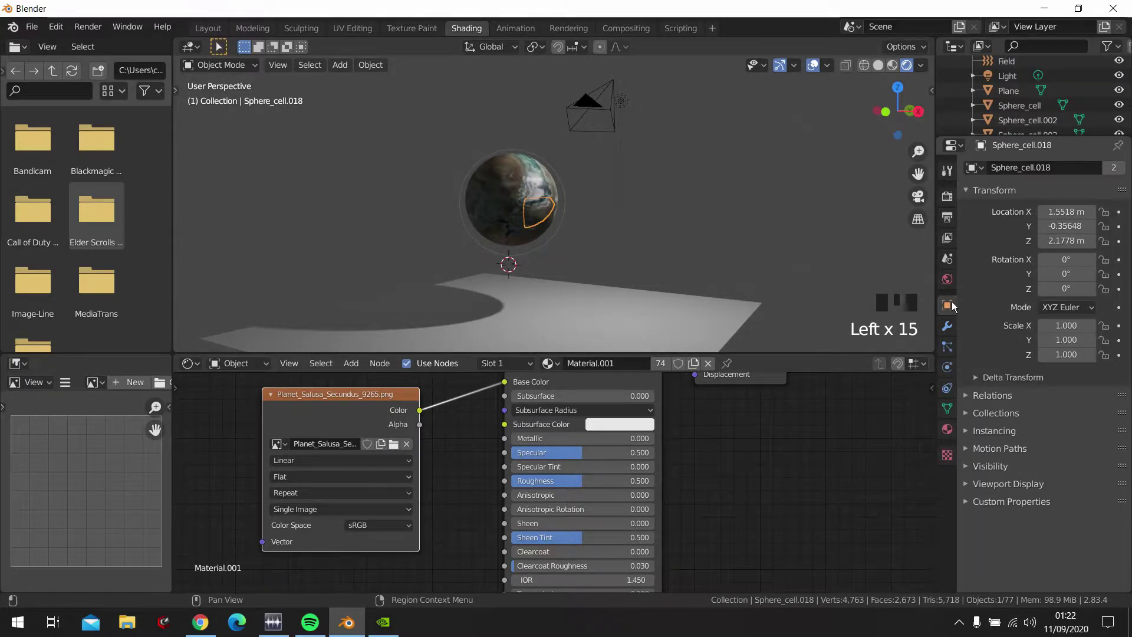
click(948, 279)
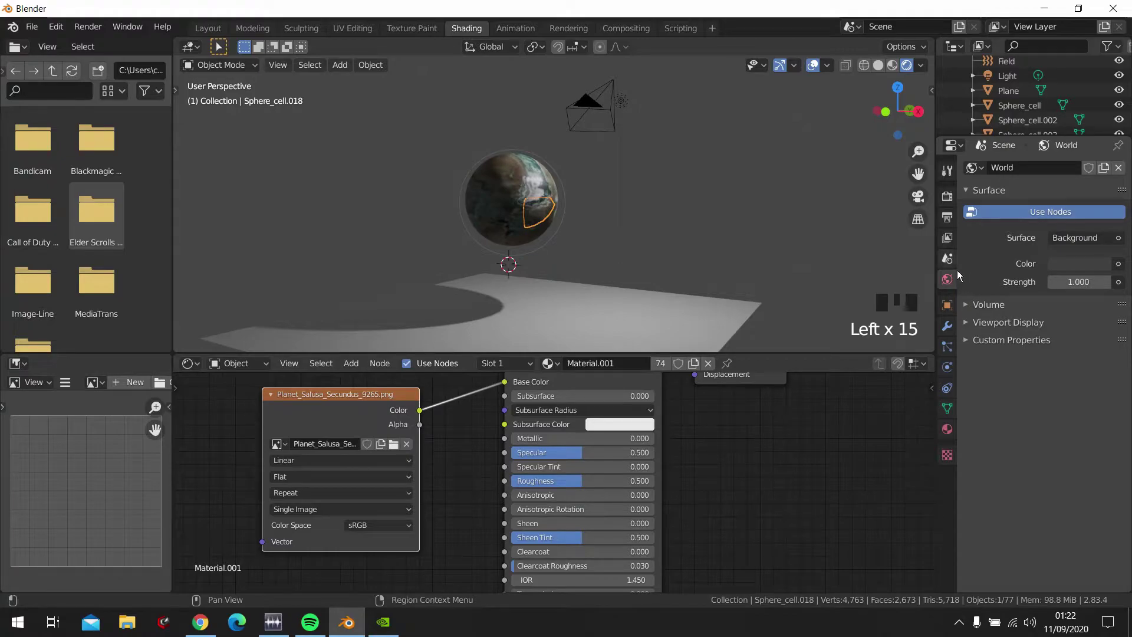
click(953, 262)
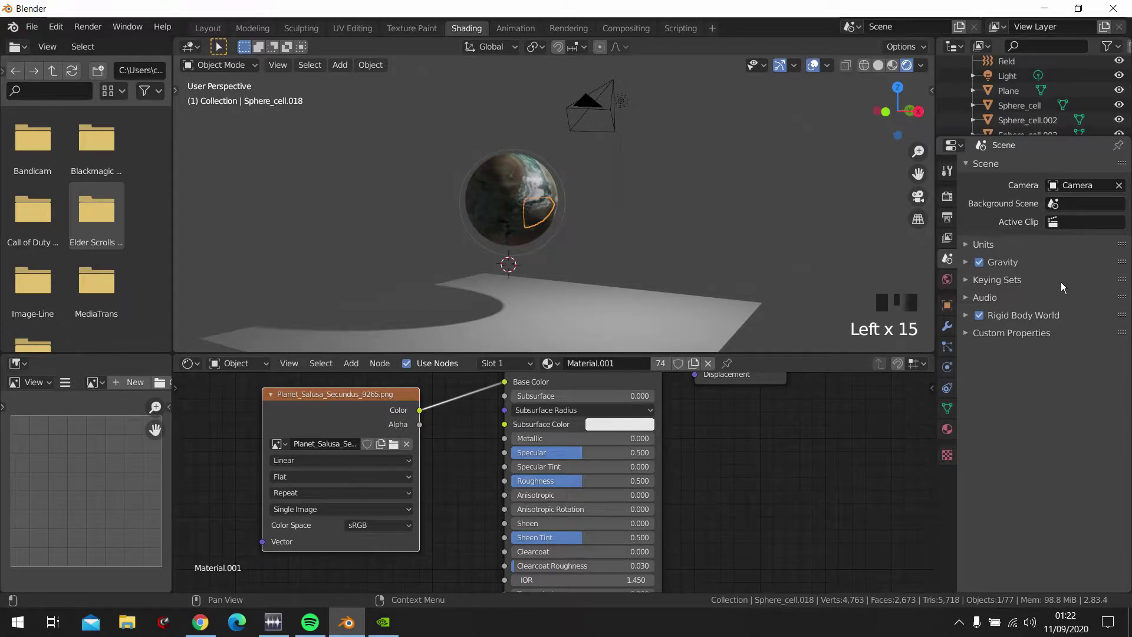
click(973, 268)
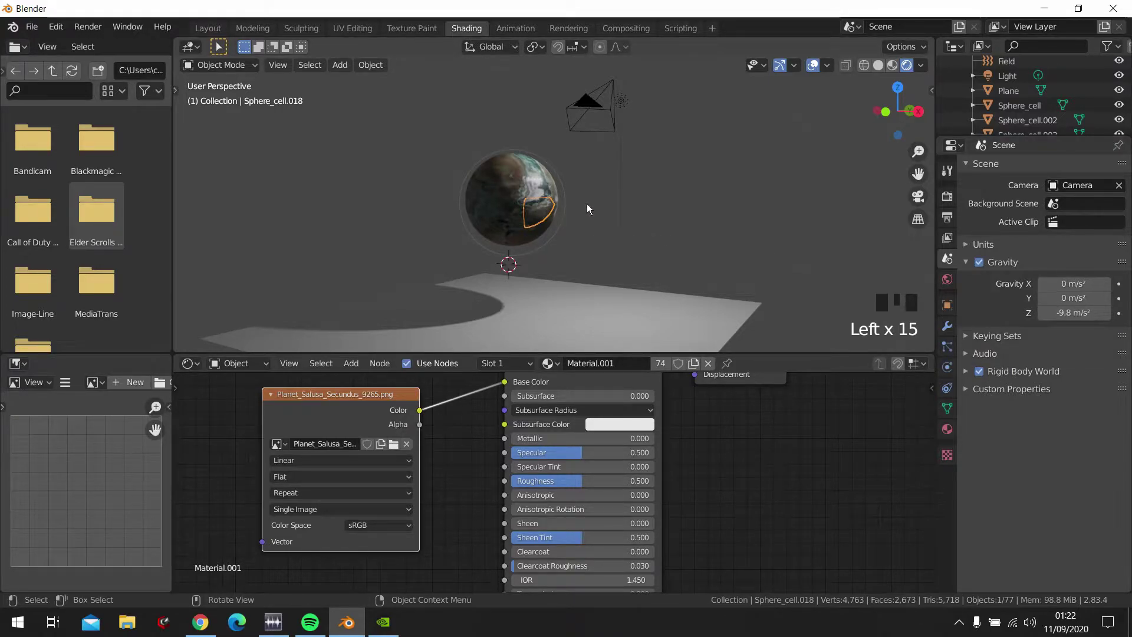
- Play the simulation with the default gravity, stop it, and return to the first frame
key(space)
key(space)
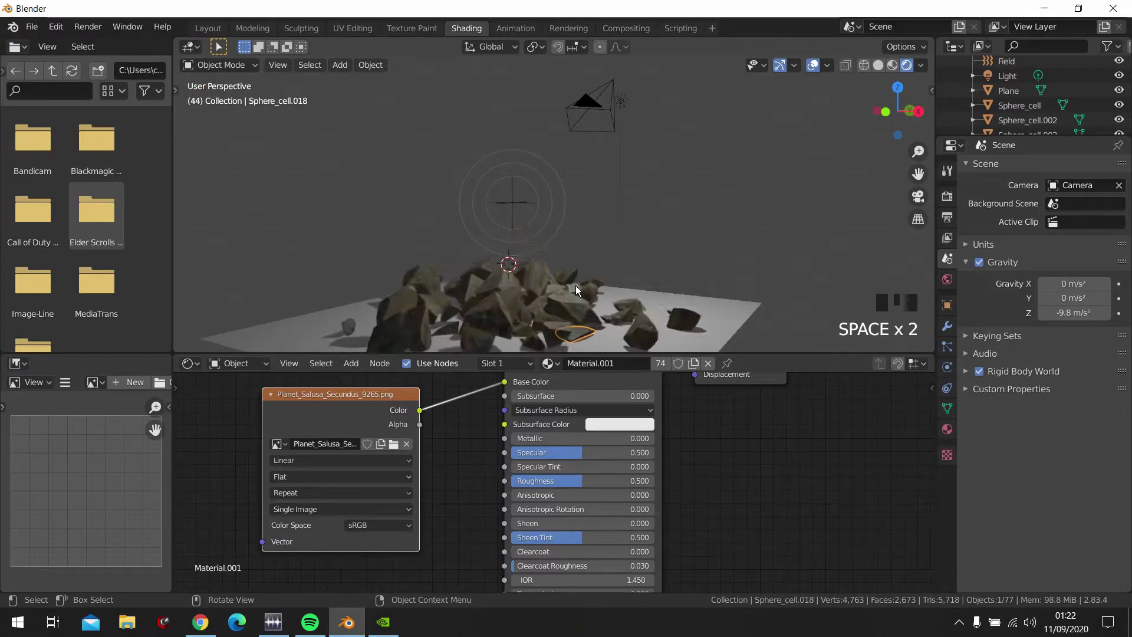
key(shift+Left)
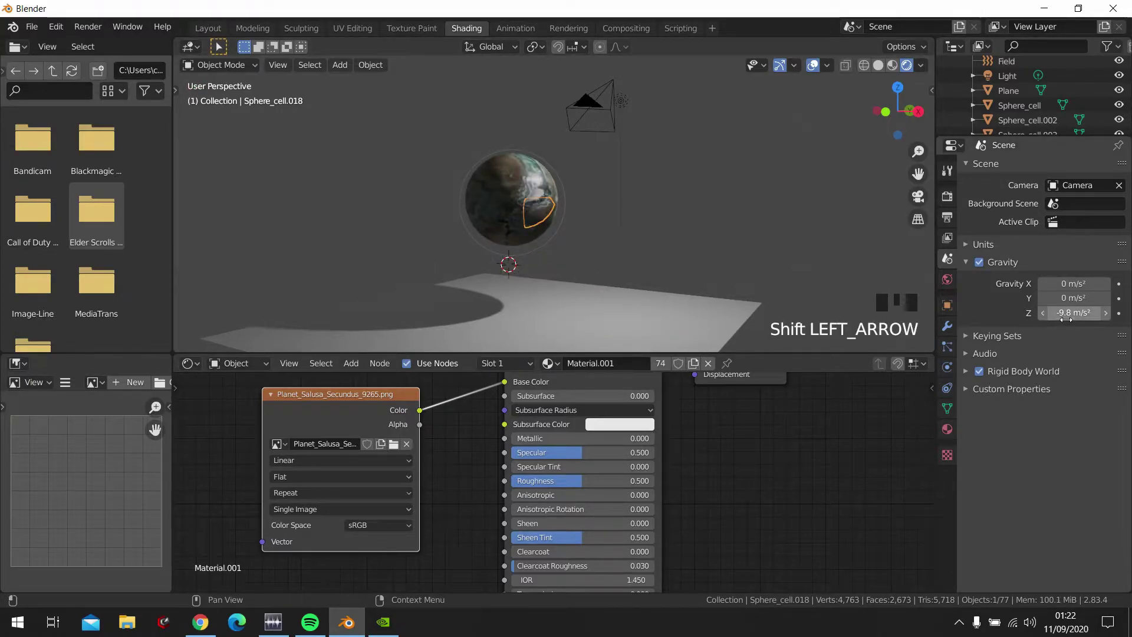
- Set the scene's Z gravity to -24 m/s², play the simulation to see the faster fall, and return to the first frame
drag(1073, 313, 1055, 312)
key(space)
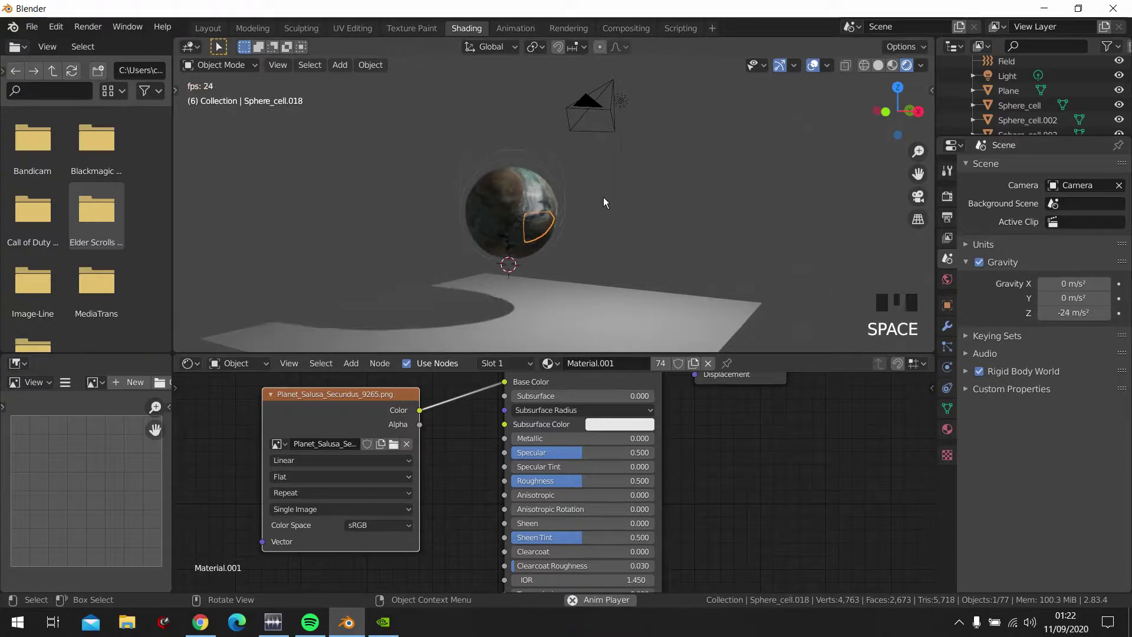
key(space)
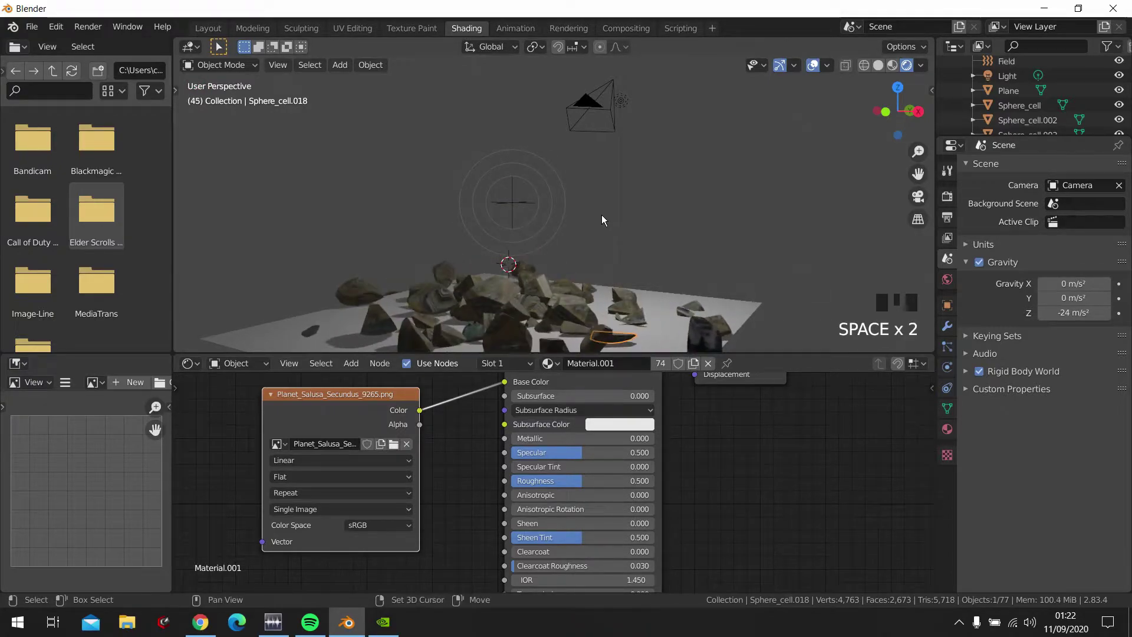
key(shift+Left)
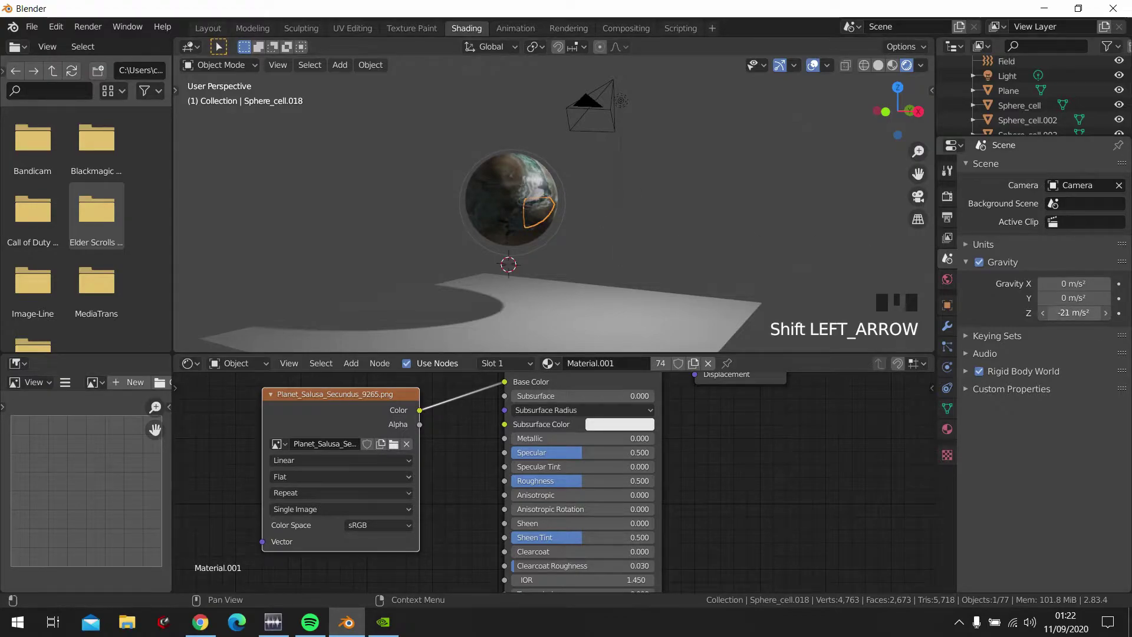
- Set the scene's Z gravity to 6.8 m/s² and play the simulation to test upward gravity
drag(1073, 312, 1090, 313)
key(space)
key(space)
key(space)
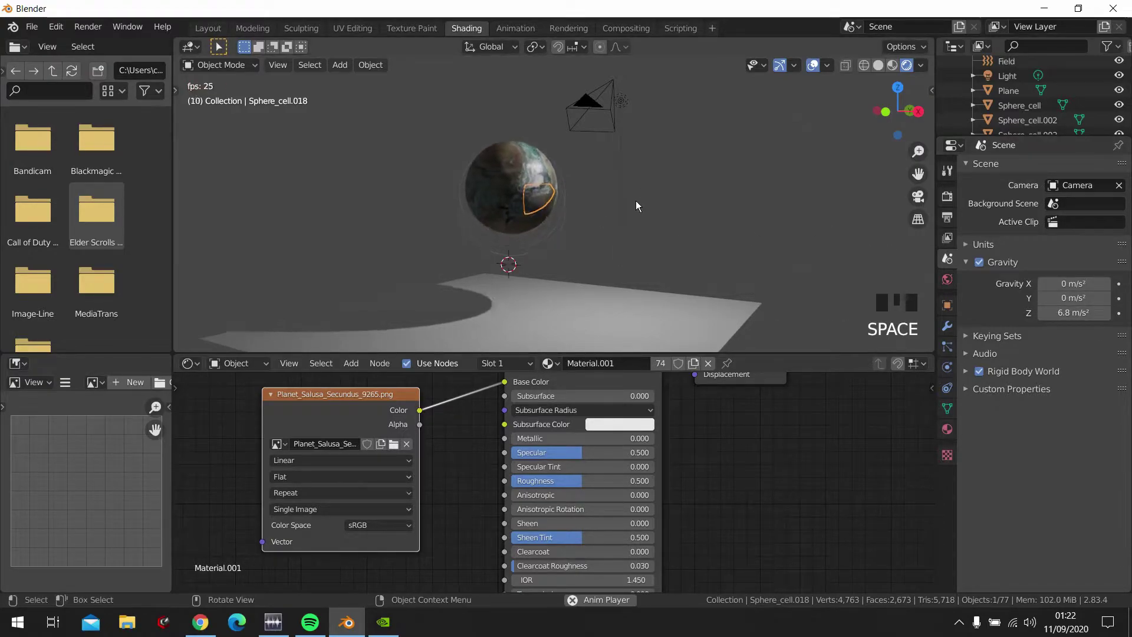
- Set the scene's Z gravity to -0.59 m/s², play the simulation to watch the slow fall, and return to the first frame
key(space)
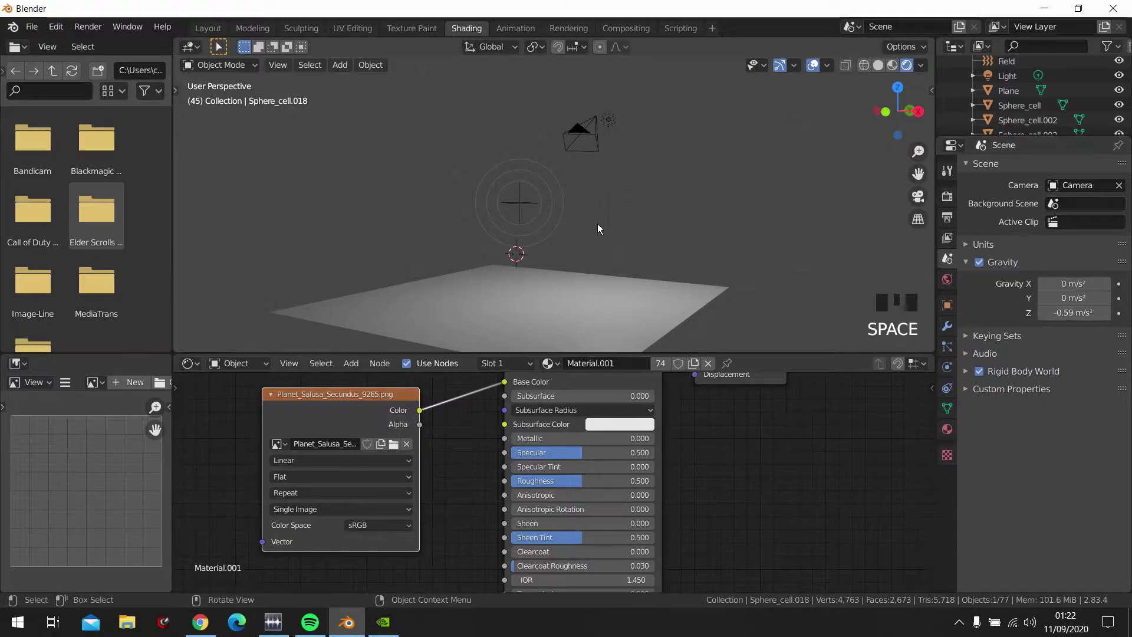
key(space)
key(space)
key(shift+Left)
key(space)
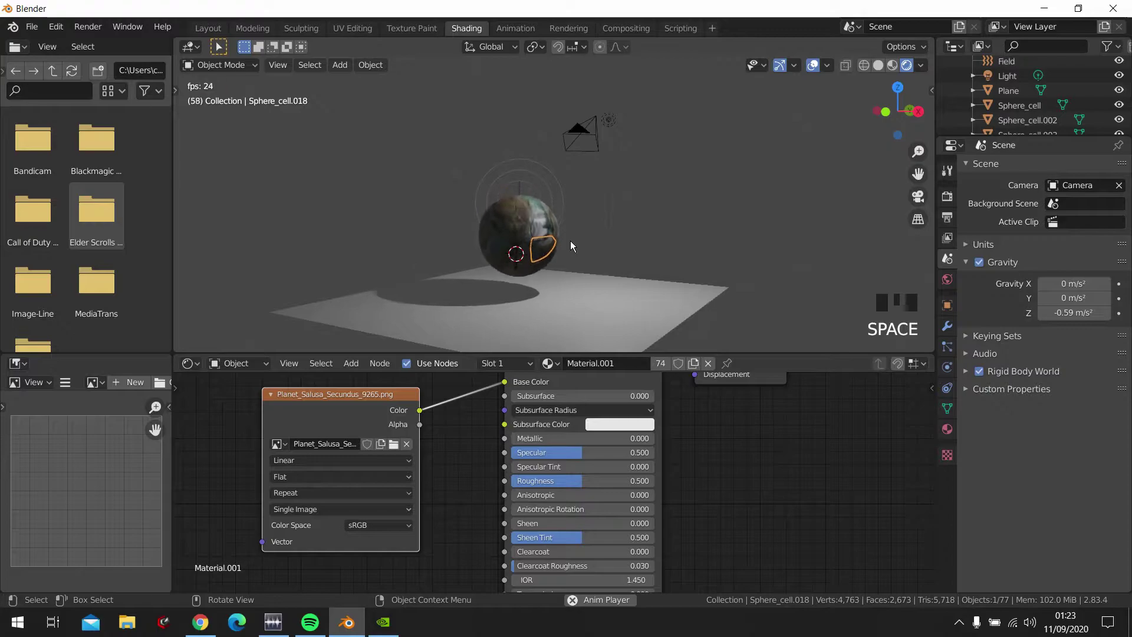
scroll(559, 266, down, 2)
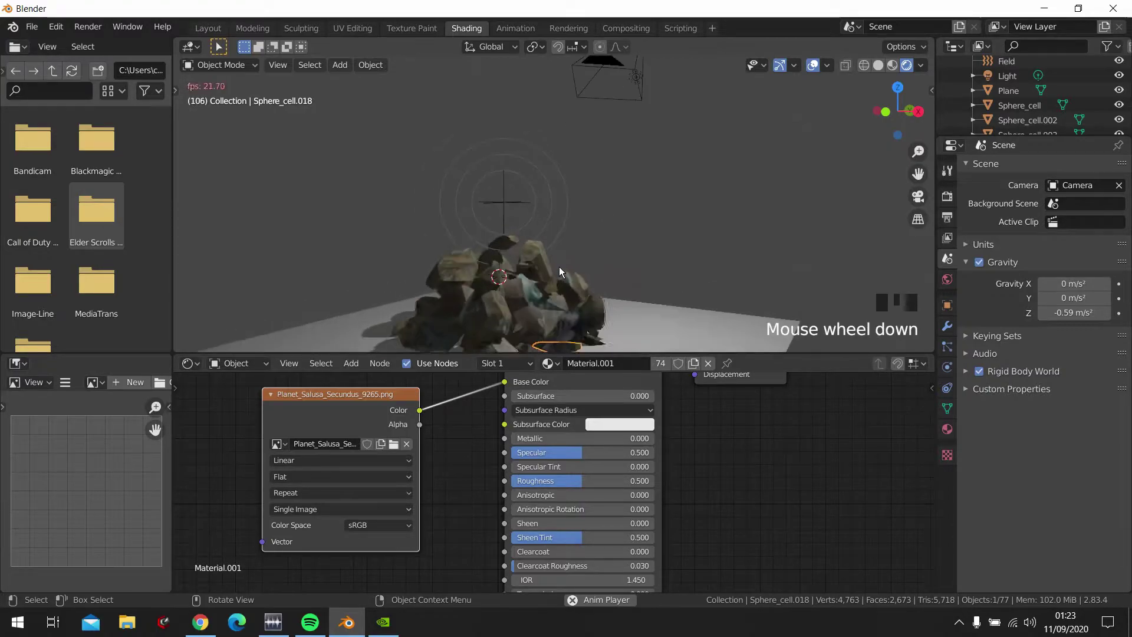
key(space)
key(shift+Left)
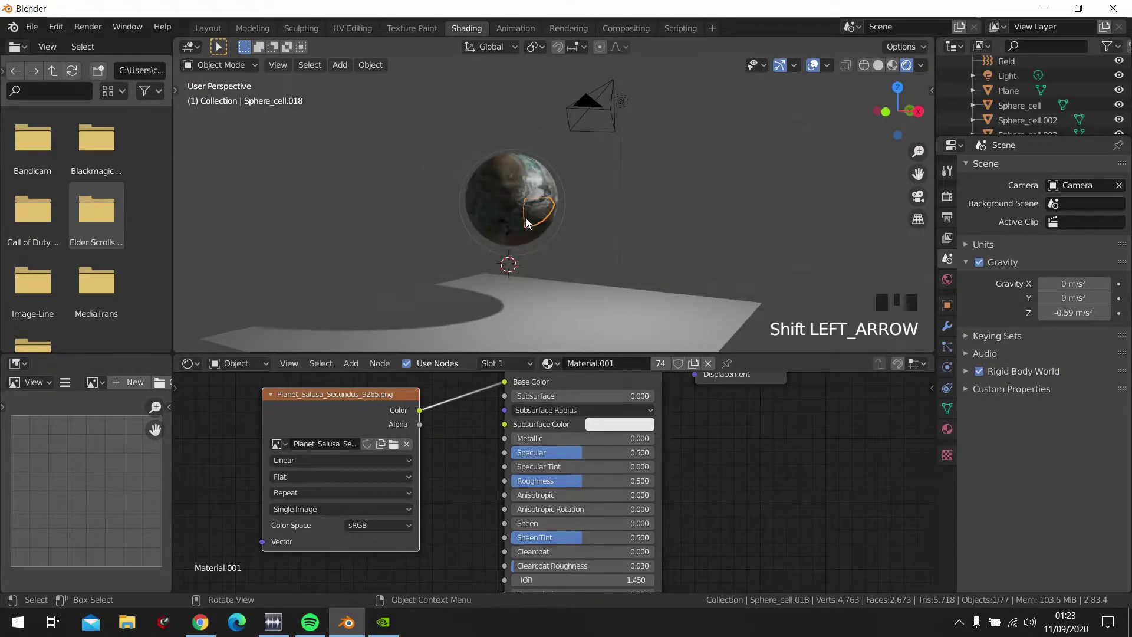
- Enlarge the object list and select the force field object in it
click(524, 219)
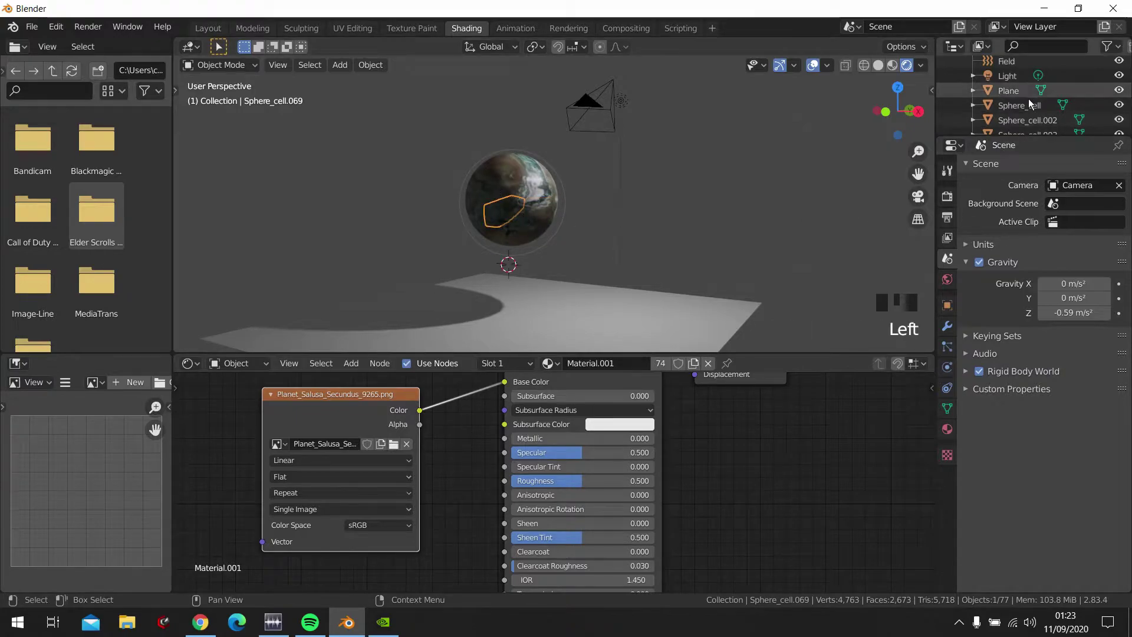
scroll(1027, 94, down, 8)
scroll(1055, 108, down, 12)
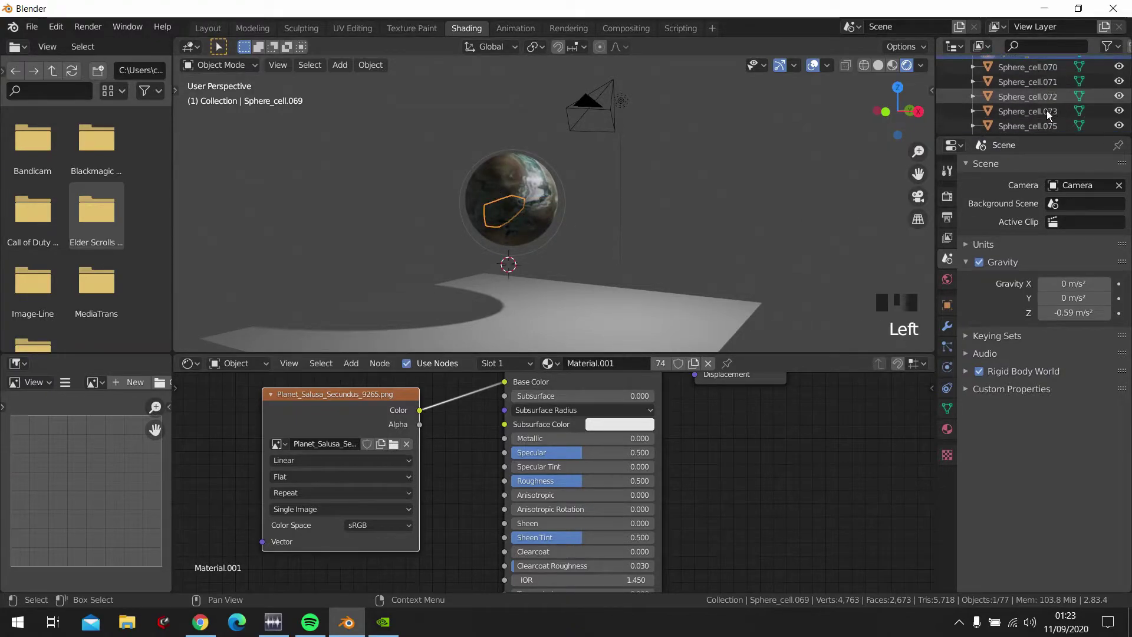
scroll(1044, 118, up, 5)
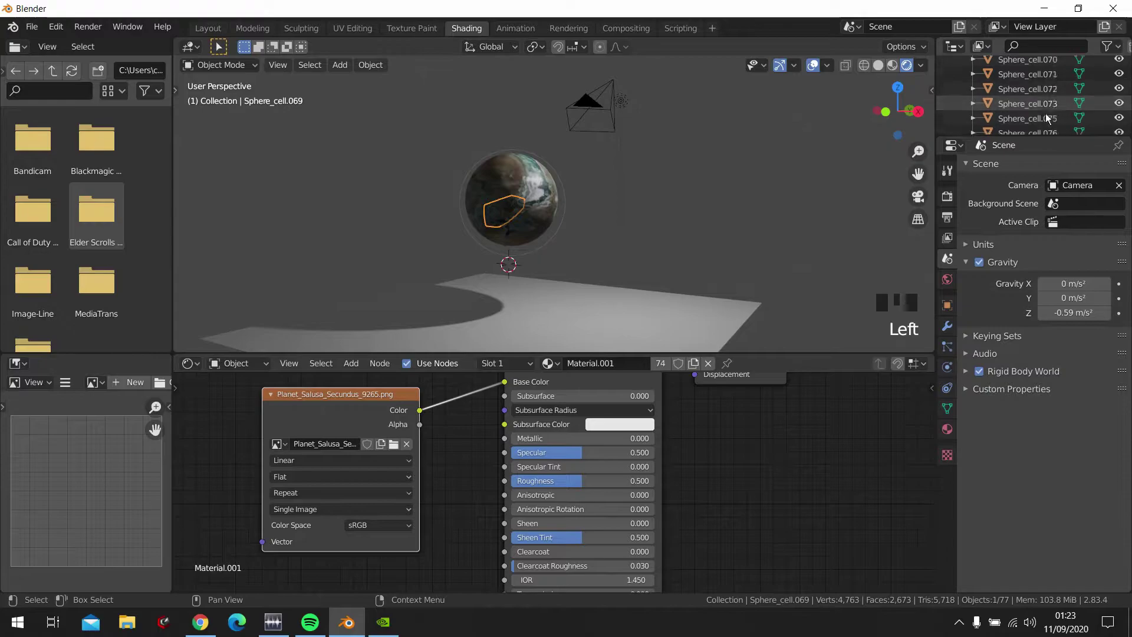
drag(1048, 143, 1049, 222)
scroll(1049, 190, up, 5)
scroll(1055, 143, up, 15)
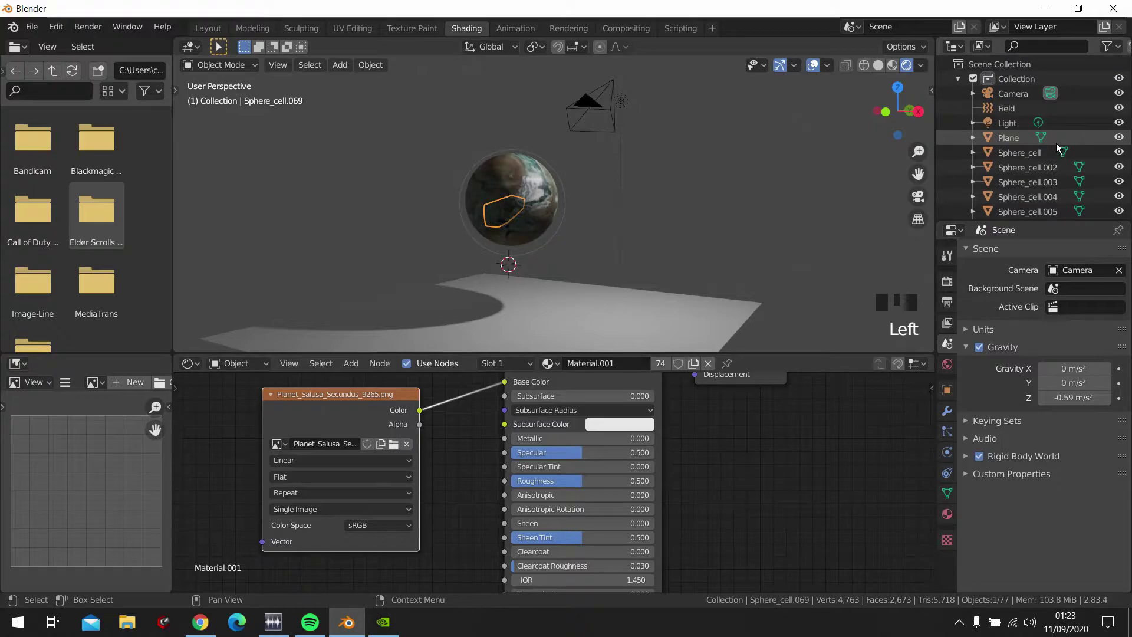
click(1019, 110)
scroll(449, 211, up, 3)
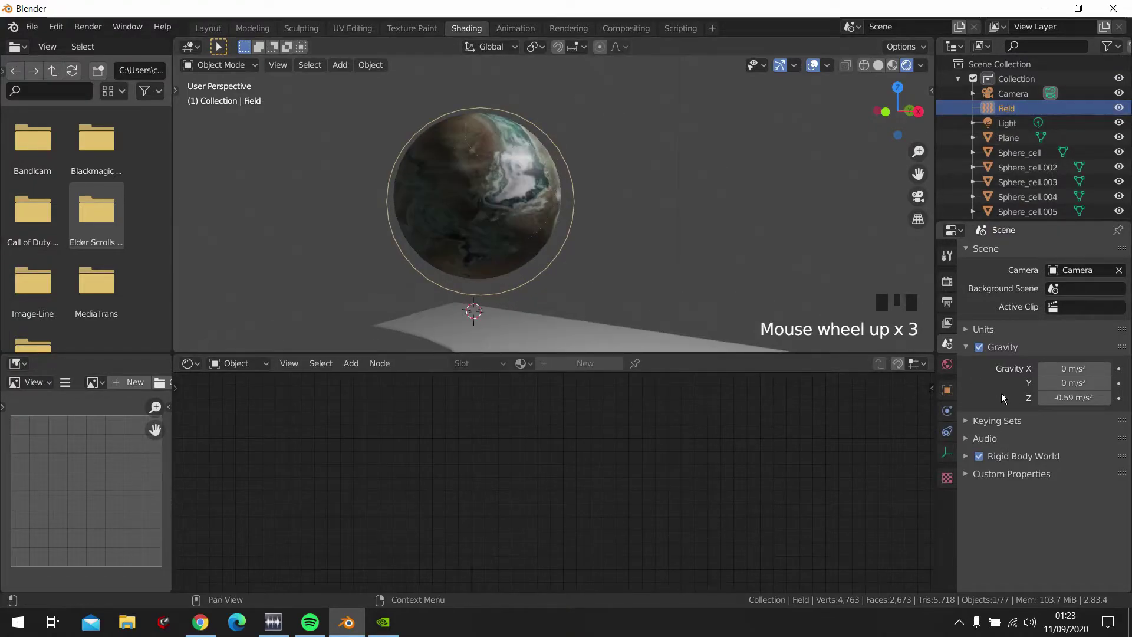
- Increase the force field empty's display size to about 1.2 m
click(949, 460)
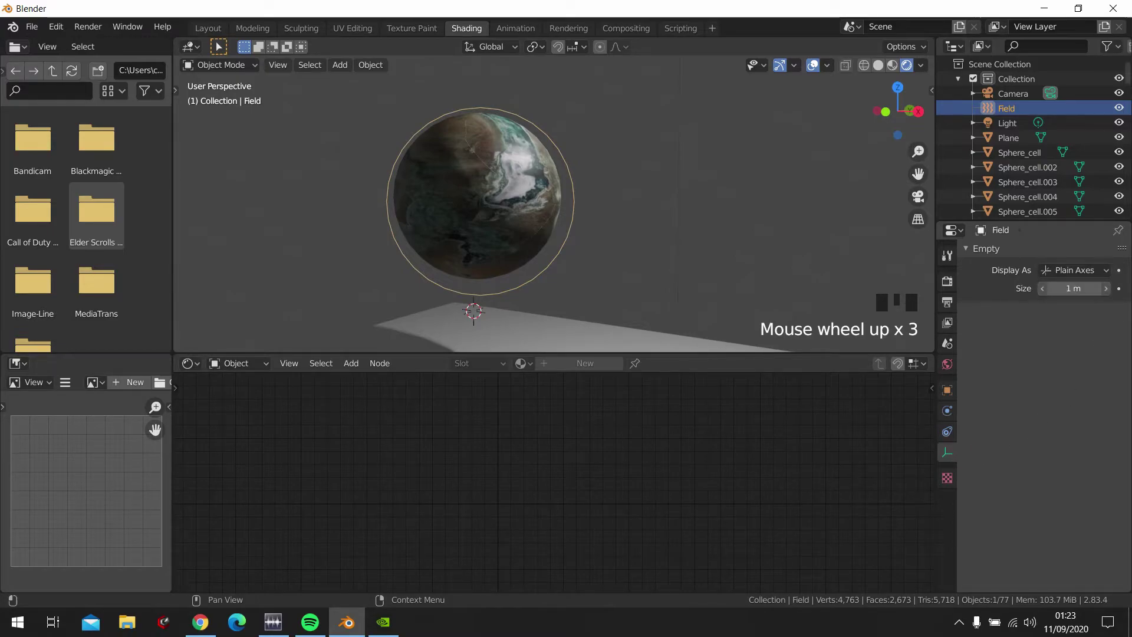
click(1106, 289)
click(1106, 288)
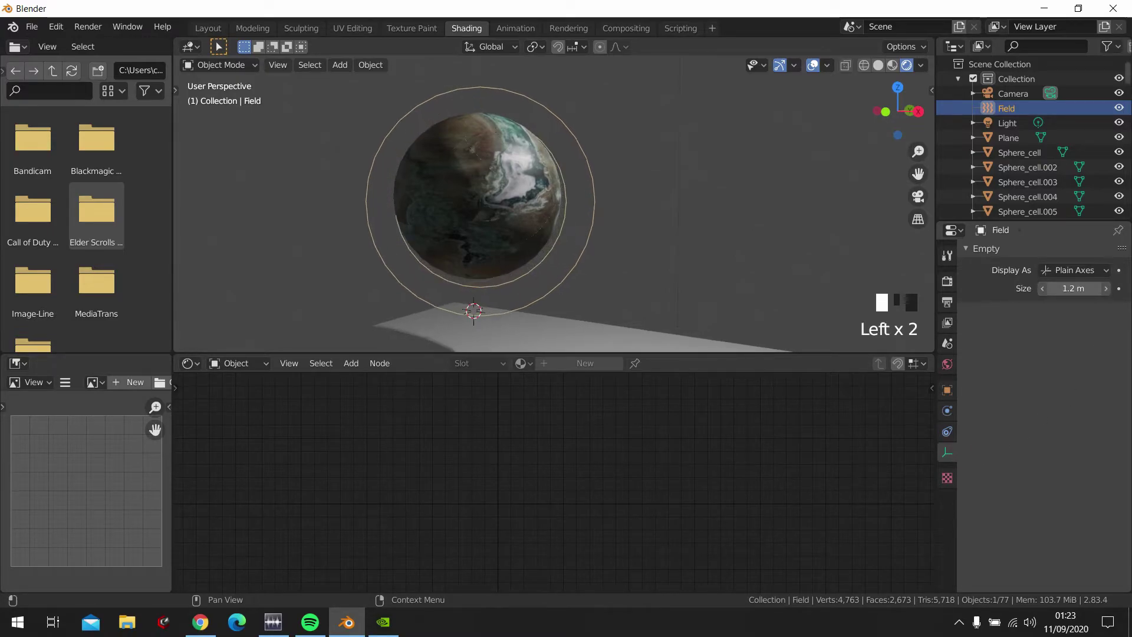
- Set the force field's flow to 8.7 and its strength to 46.7 in its physics settings
click(949, 432)
click(951, 414)
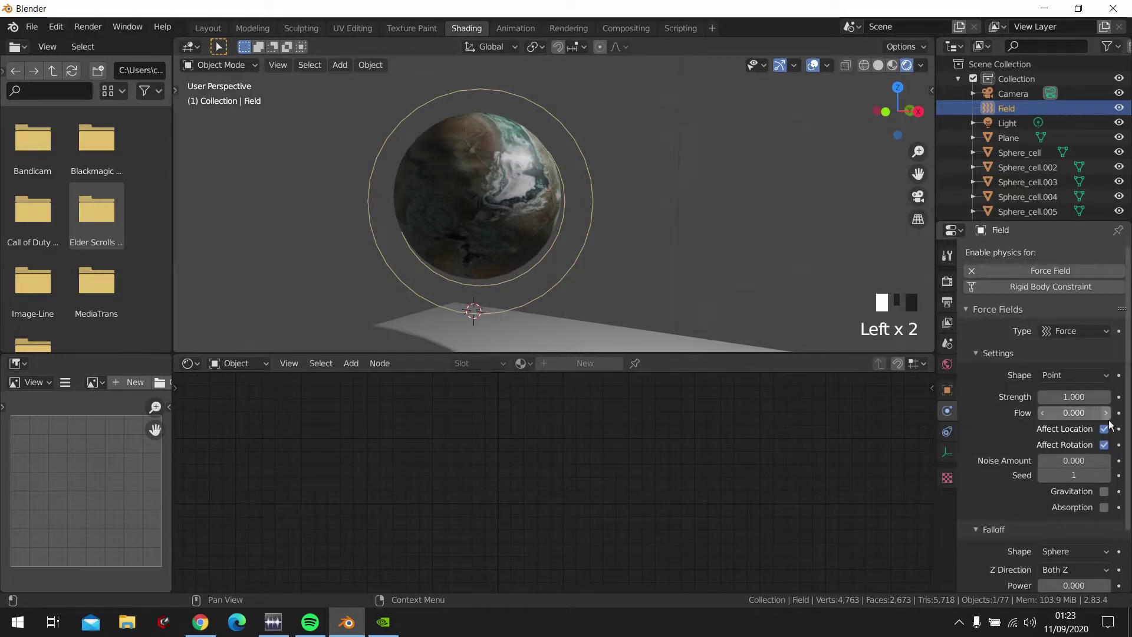
drag(1090, 414, 1077, 396)
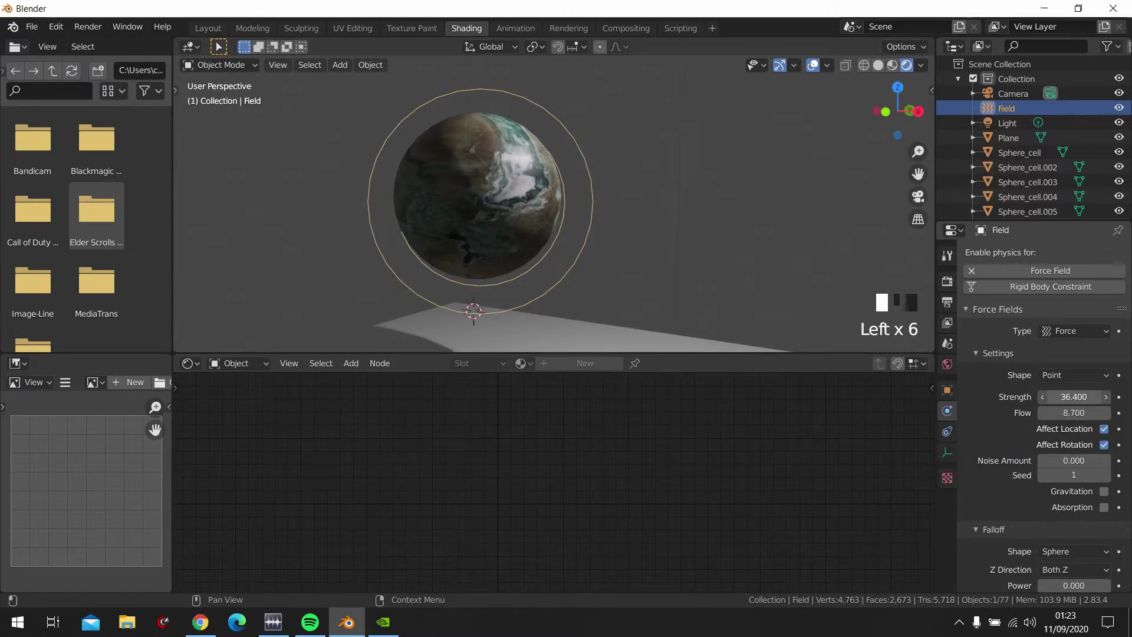
- Play the simulation to watch the fragments push apart, stop it, and return to the first frame
key(space)
scroll(550, 225, down, 2)
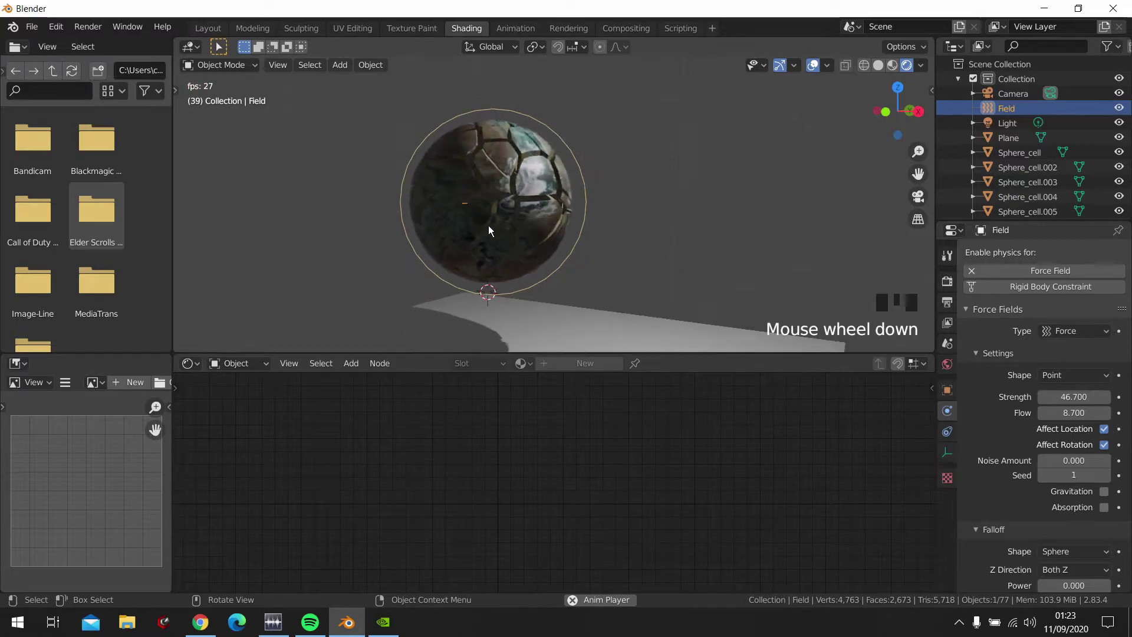
mouse_move(488, 225)
middle_down()
mouse_move(476, 223)
mouse_move(571, 232)
mouse_move(507, 228)
middle_up()
key(space)
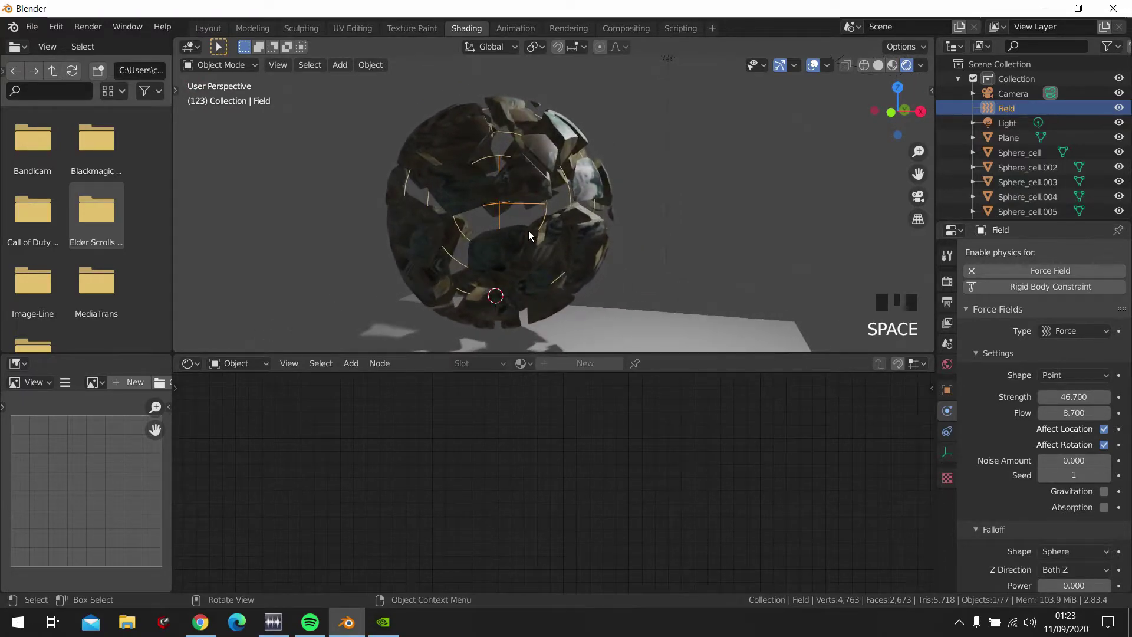
key(shift+Left)
- Set the force field's strength to 245.6 and play the simulation to check the stronger explosion
drag(1074, 396, 1123, 396)
key(space)
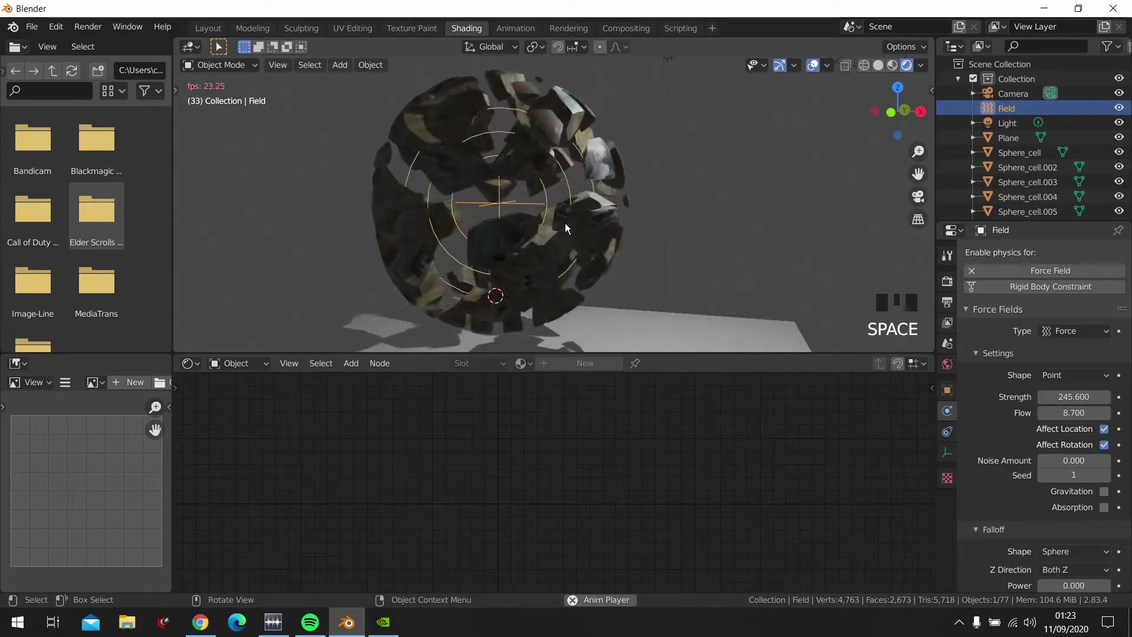
middle_drag(621, 235, 569, 240)
key(space)
- Set the force field's strength to 322.9, play the explosion from the first frame, and return to the start
drag(1097, 397, 1123, 396)
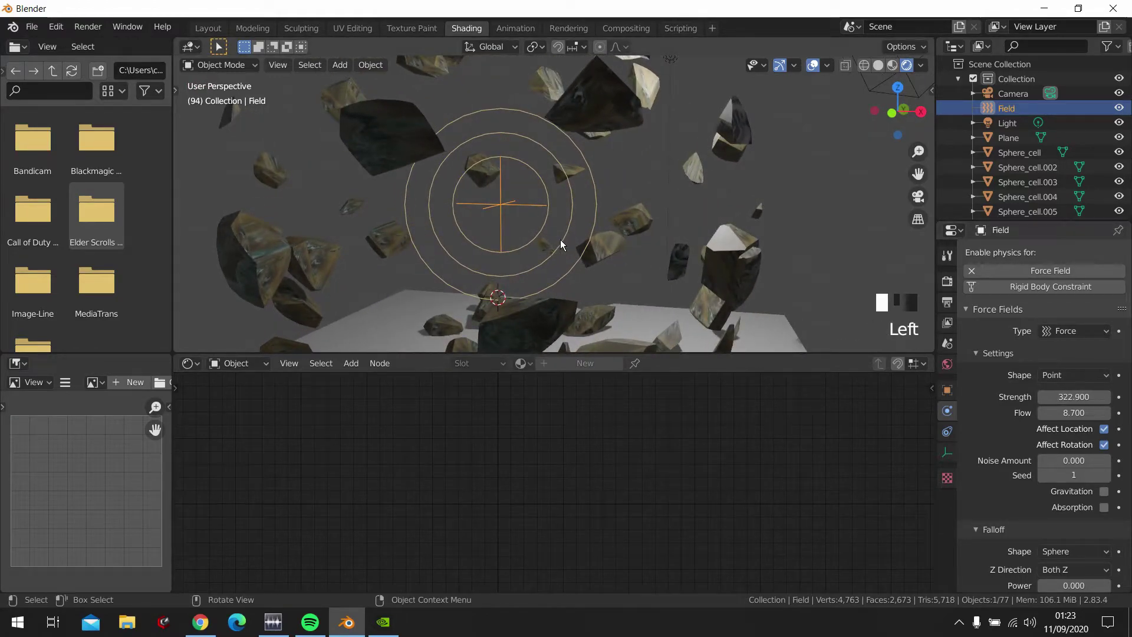
key(shift+Left)
key(space)
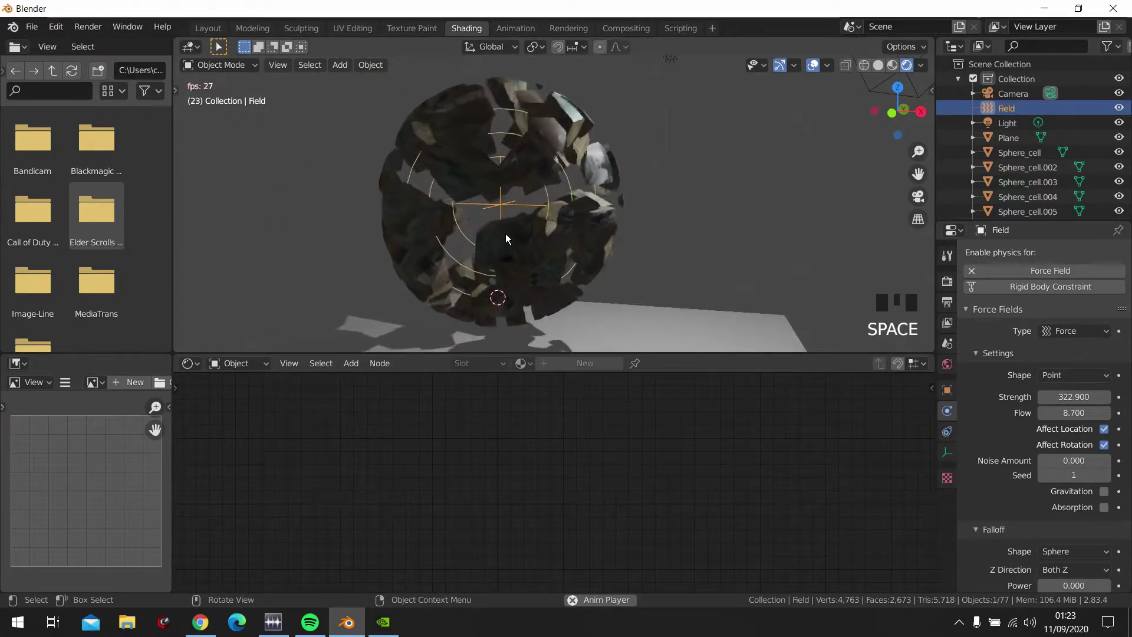
middle_drag(504, 235, 496, 242)
key(space)
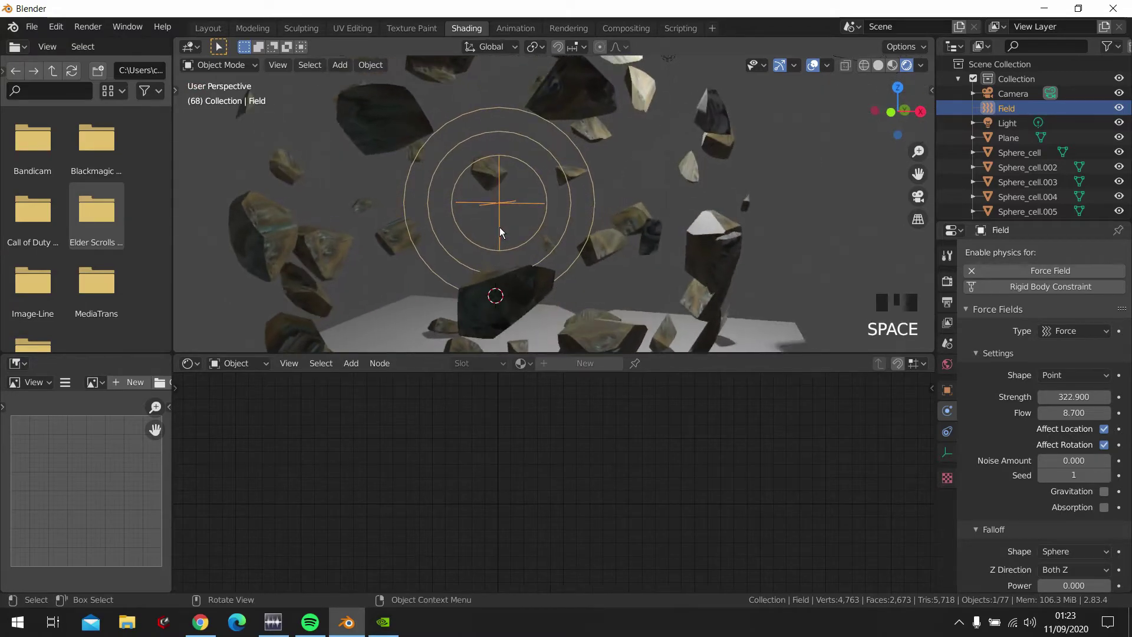
key(shift+Left)
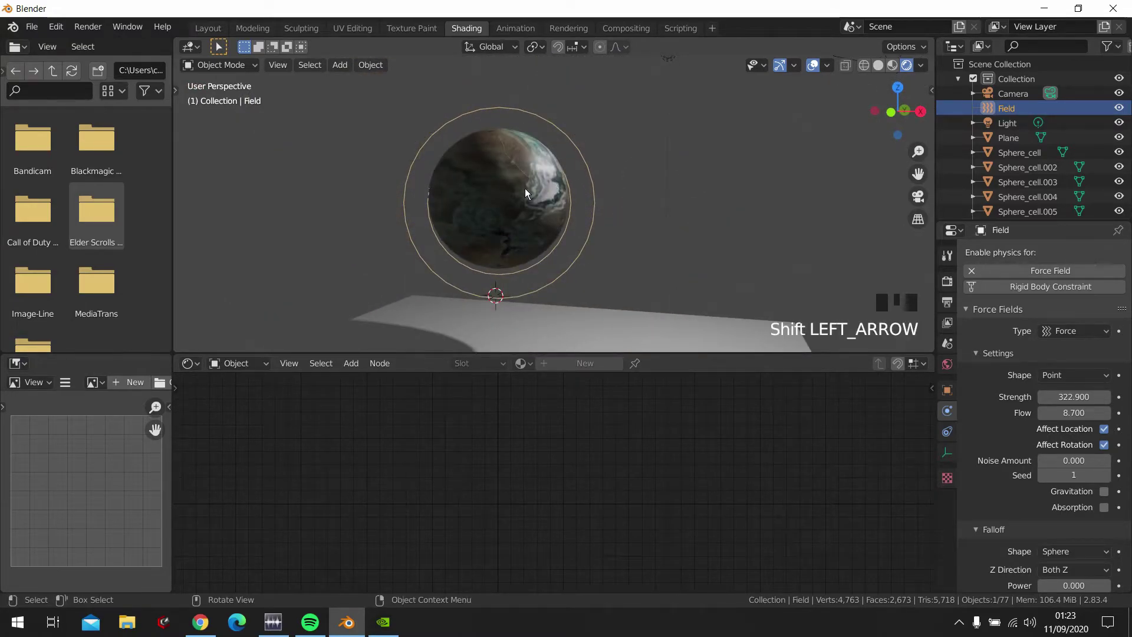
- Switch to the Layout workspace and show its 3D view in Rendered shading
click(208, 28)
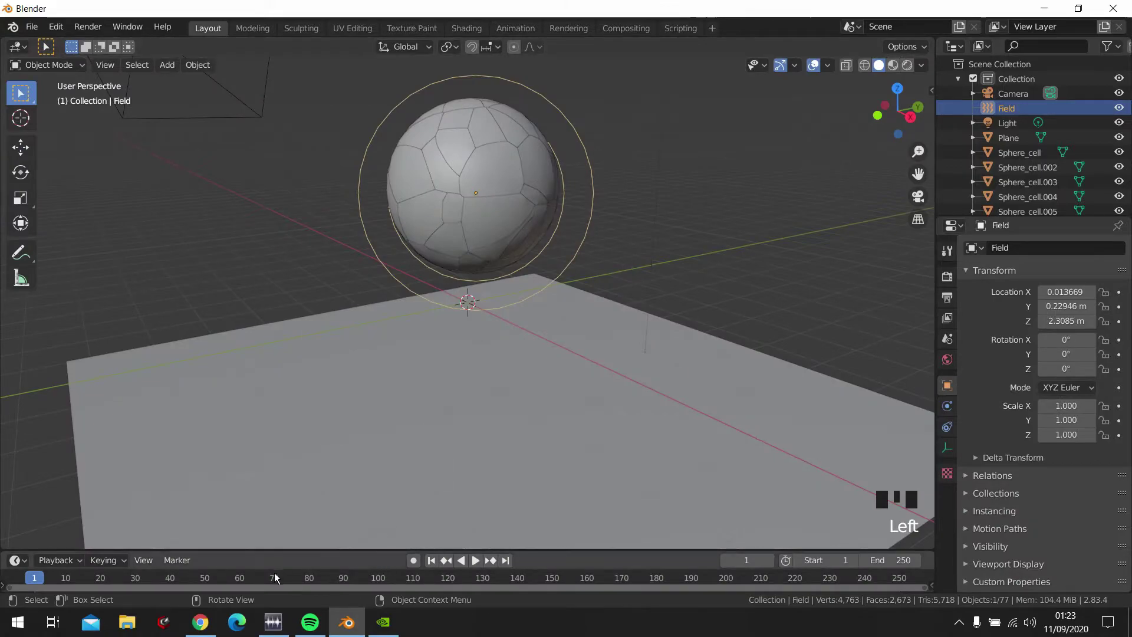
key(z)
click(504, 252)
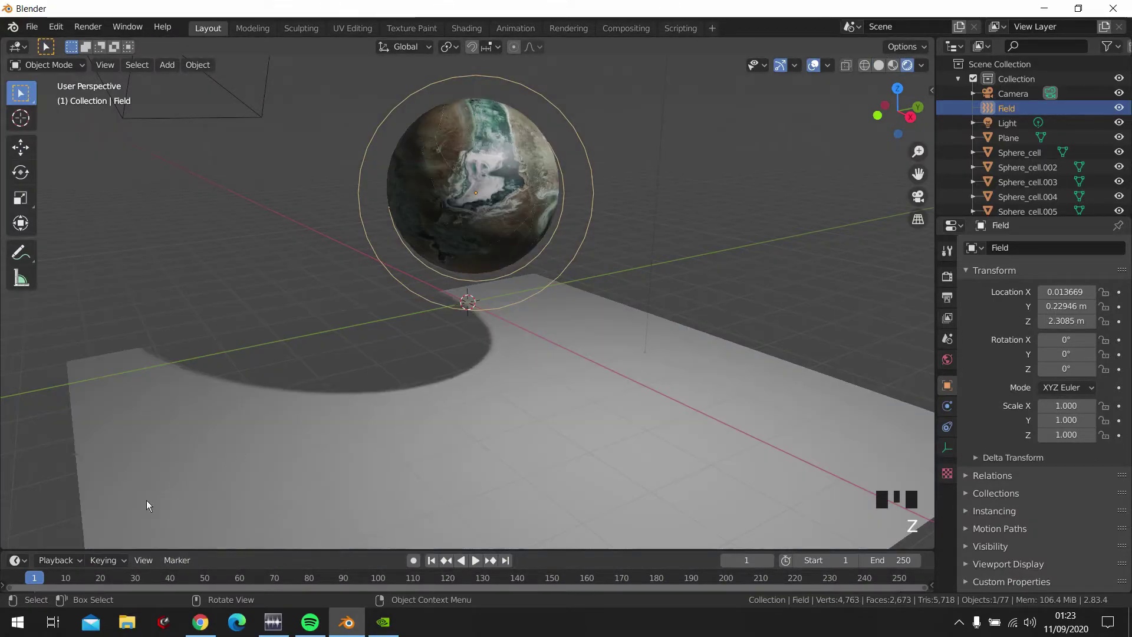
- Scrub the timeline to frame 29 and inspect the exploding fragments from another angle
ctrl+scroll(65, 589, right, 2)
drag(79, 593, 164, 583)
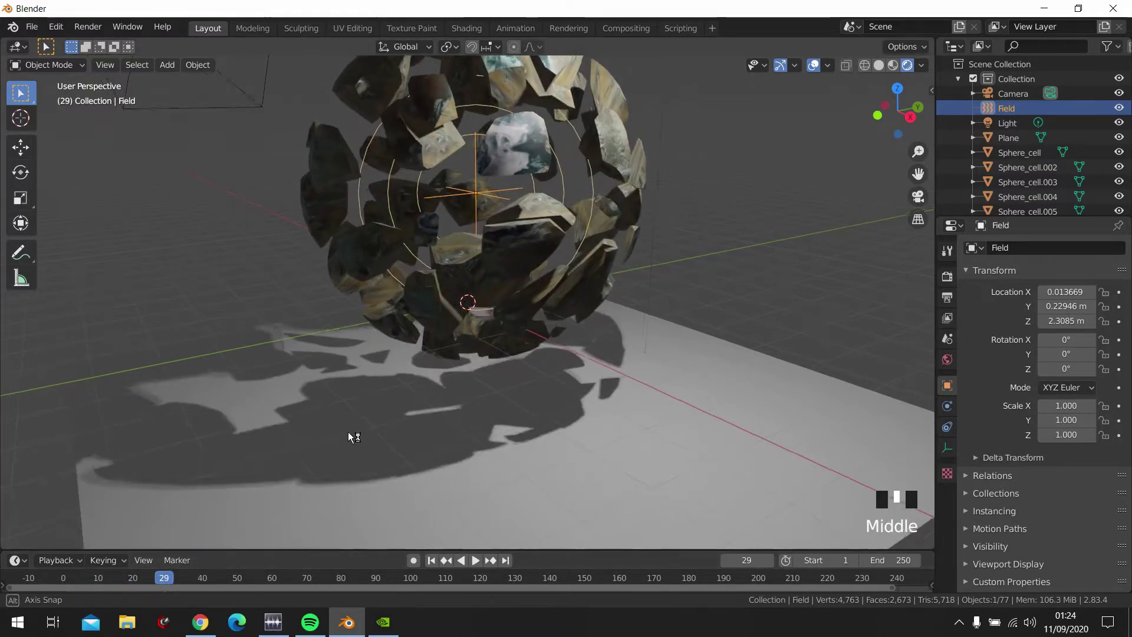
middle_drag(347, 431, 371, 407)
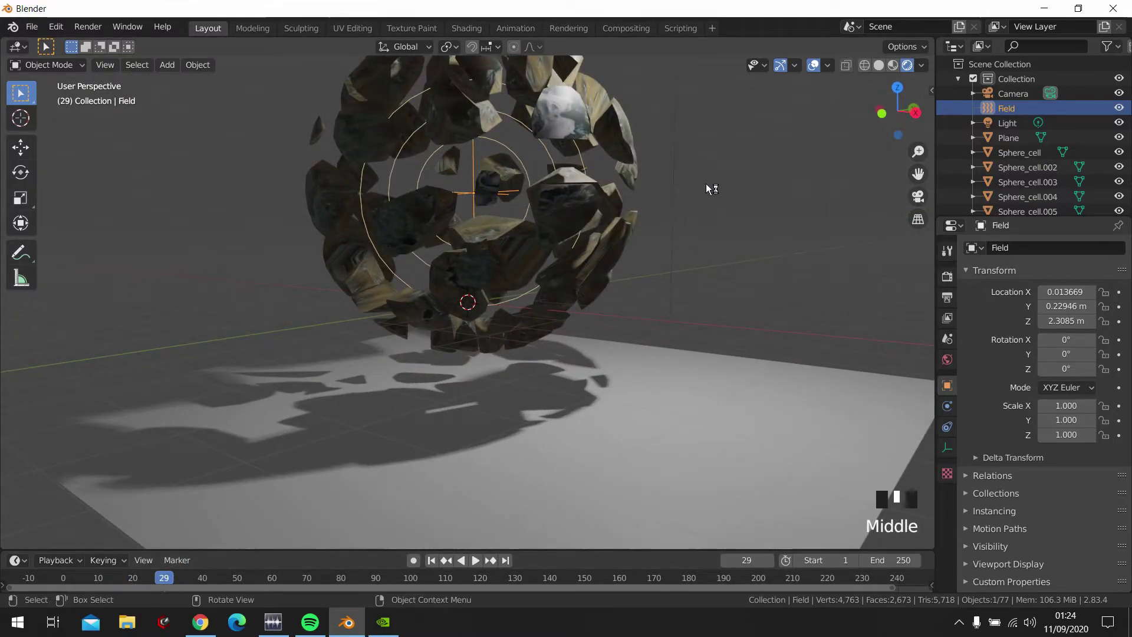
- Add a point light and move it up into the centre of the exploding planet
click(681, 186)
key(shift+a)
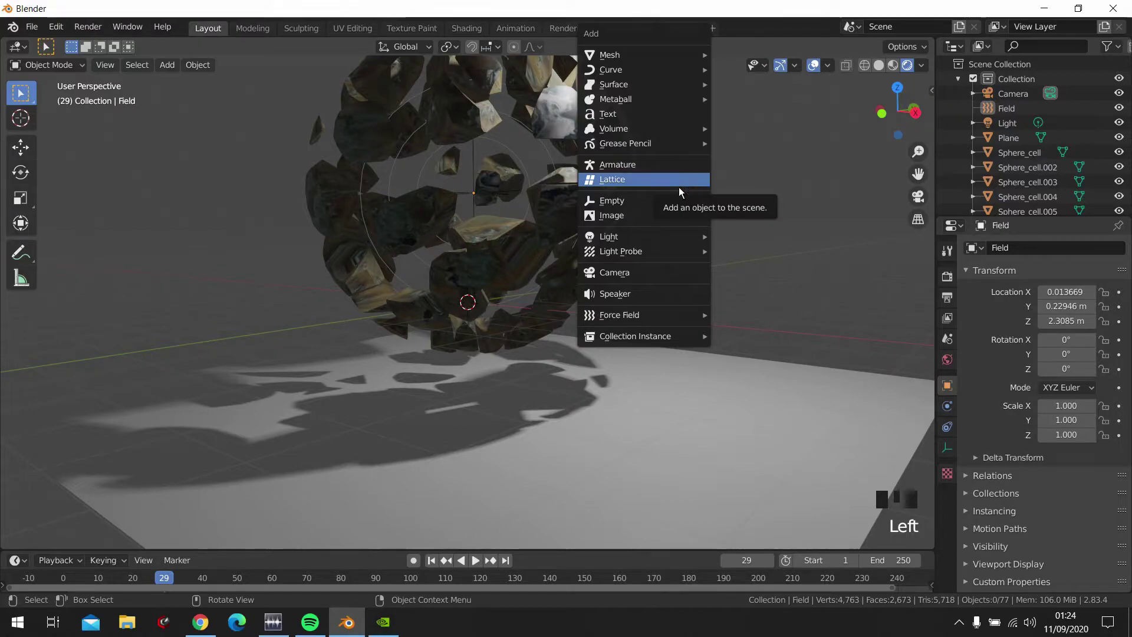
mouse_move(656, 238)
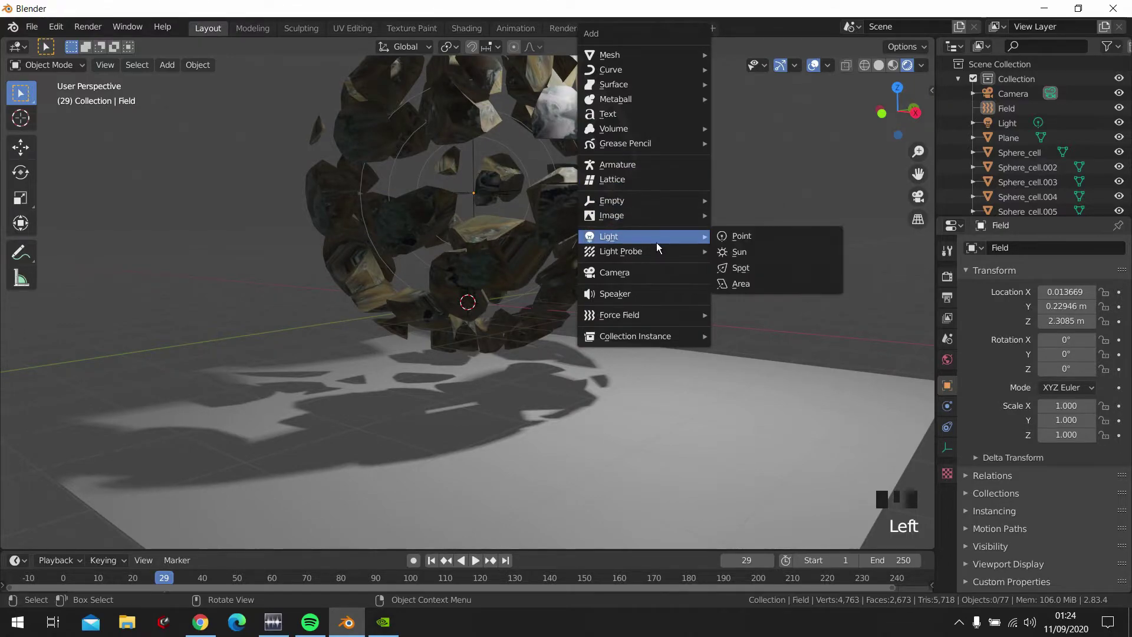
click(748, 240)
key(g)
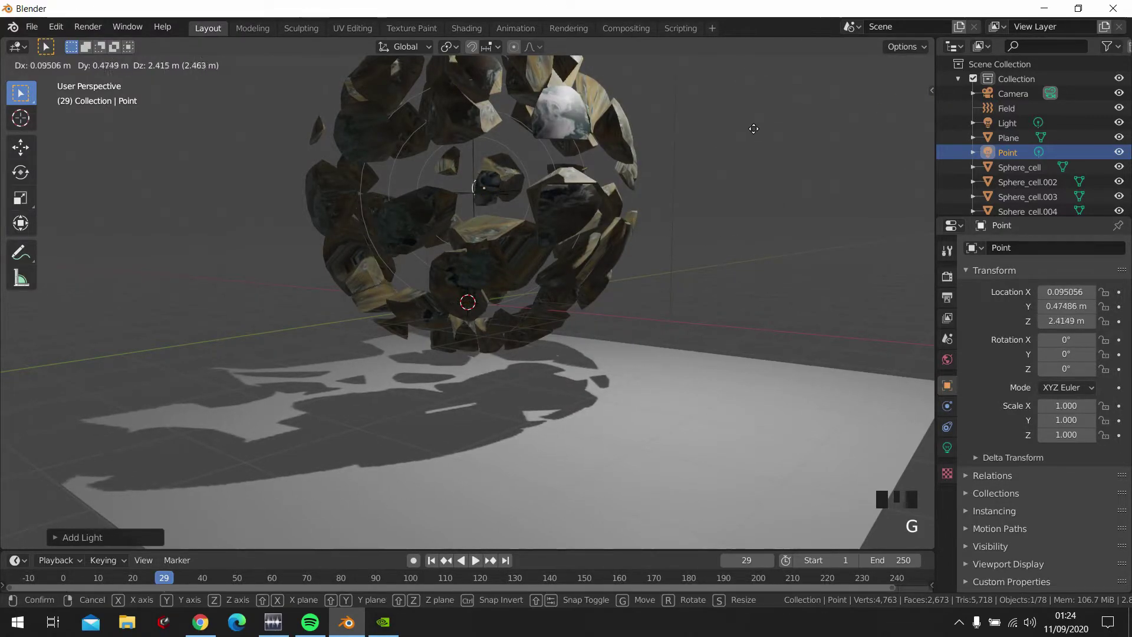
click(745, 126)
middle_drag(744, 126, 779, 146)
- Play the explosion from the first frame to frame 13 and look closely at the cracks around the new light
drag(182, 584, 82, 583)
key(shift+Left)
key(space)
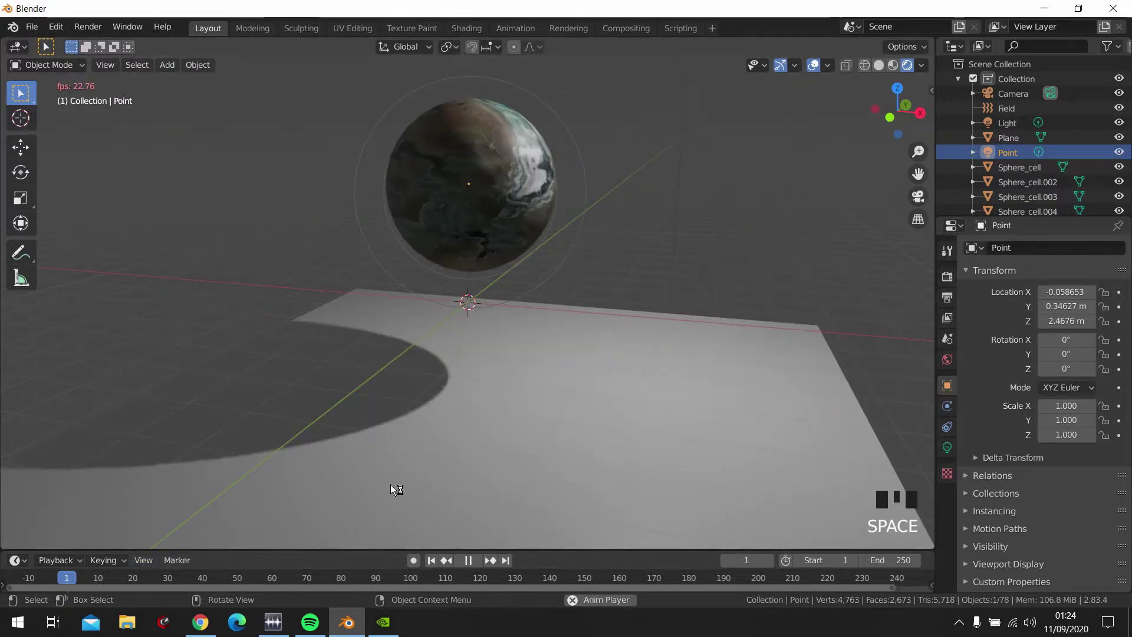
key(space)
scroll(681, 189, up, 3)
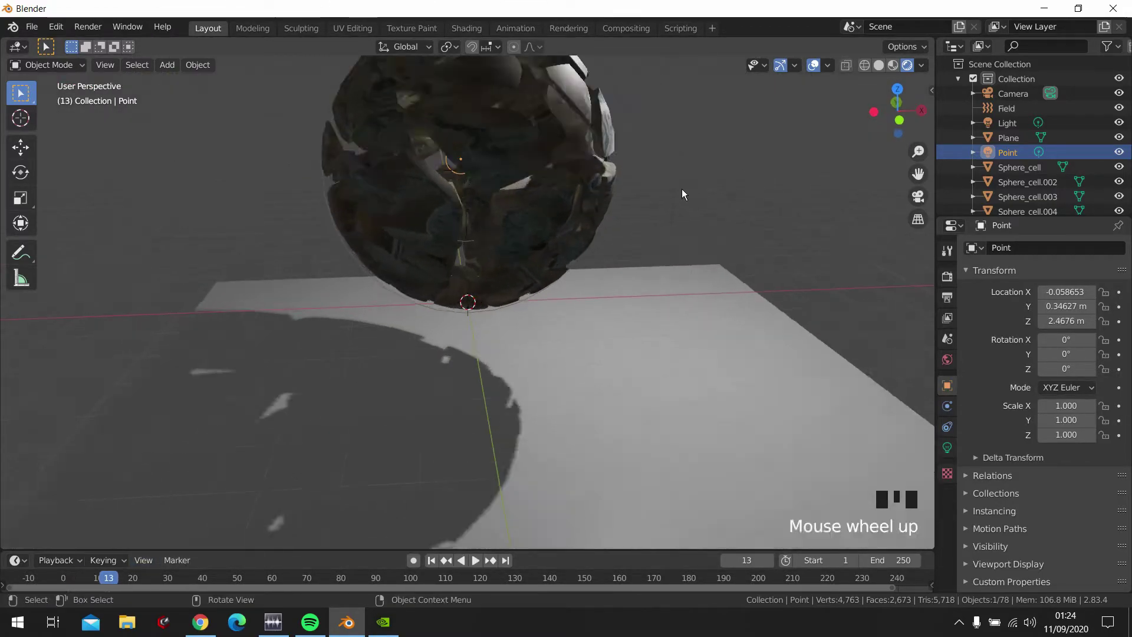
scroll(603, 187, up, 4)
middle_drag(603, 187, 630, 266)
- Set the point light's power to 5000 W and check how it shines through the cracks
click(947, 447)
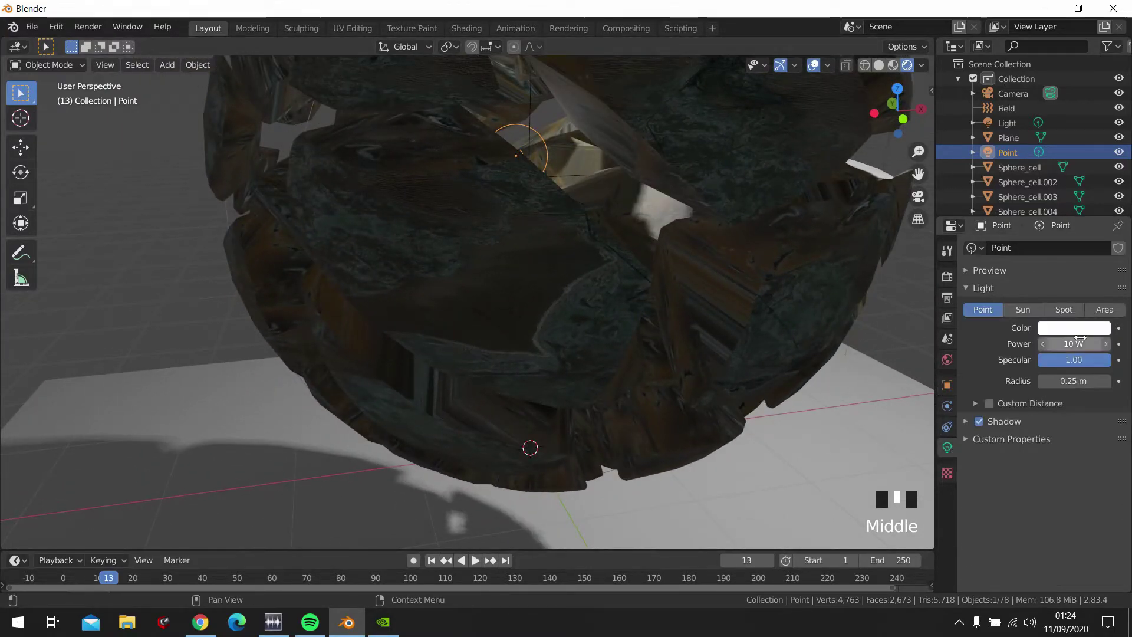
click(1080, 342)
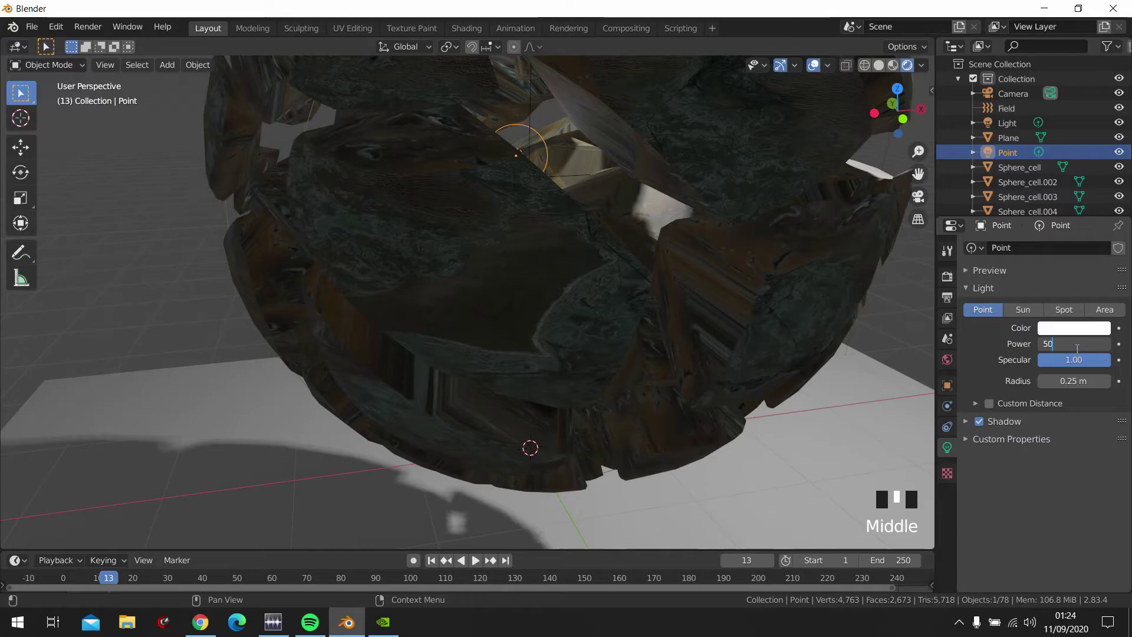
key(Return)
scroll(488, 224, down, 5)
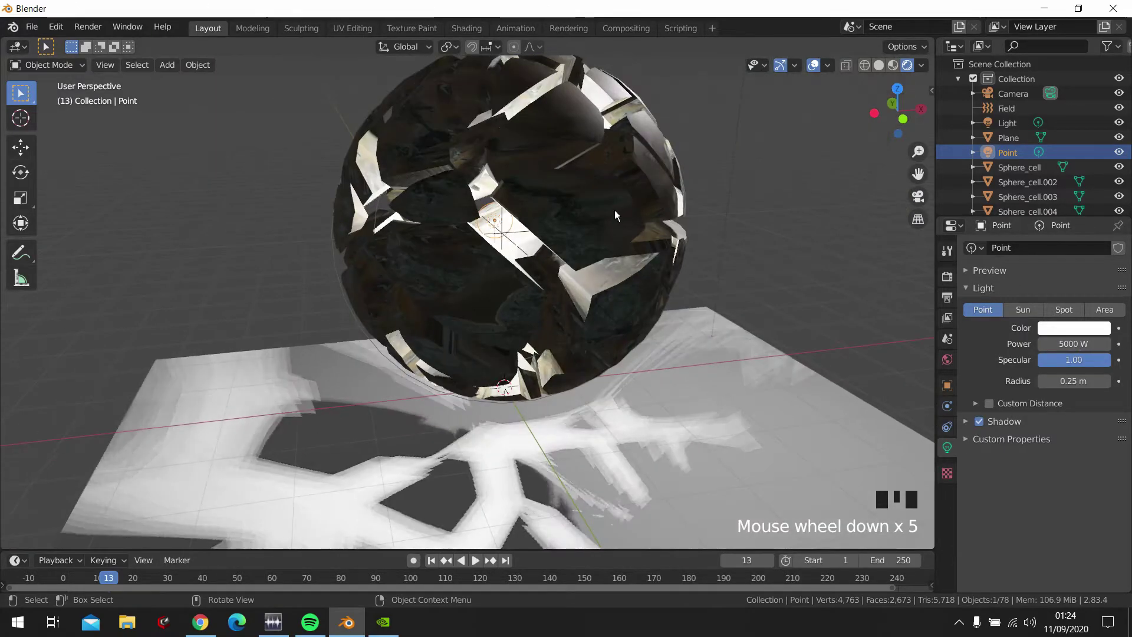
middle_drag(472, 235, 590, 231)
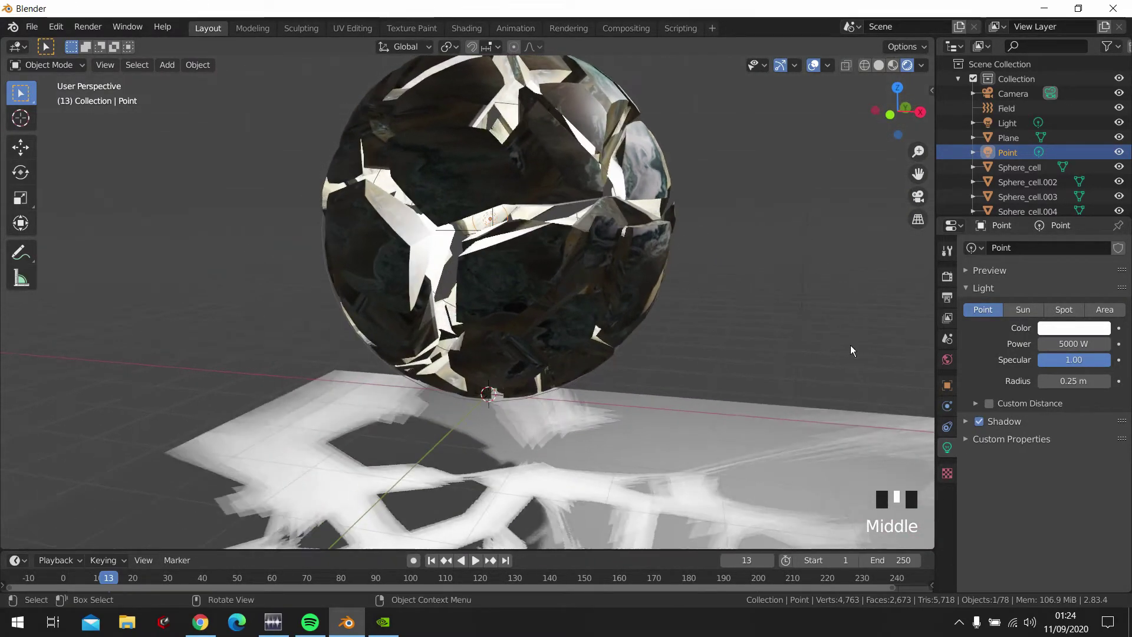
- Colour the point light orange with hue 0.080, saturation 1 and value 1, and inspect the glow between the fragments
click(1070, 329)
click(1009, 235)
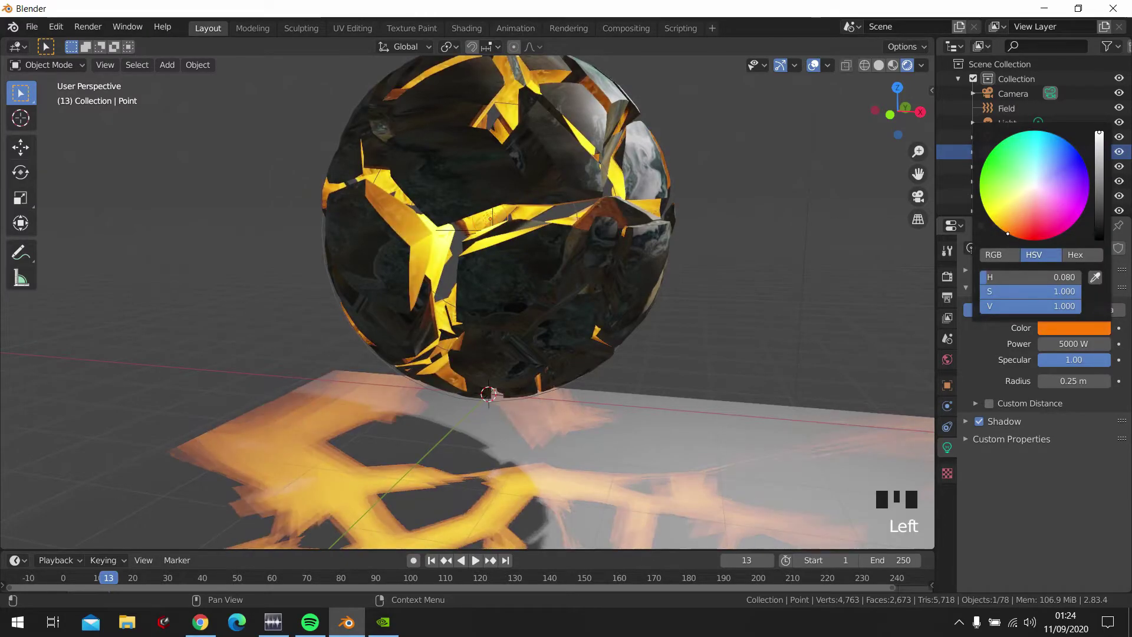
middle_drag(728, 222, 695, 232)
scroll(595, 245, down, 2)
middle_drag(595, 245, 624, 241)
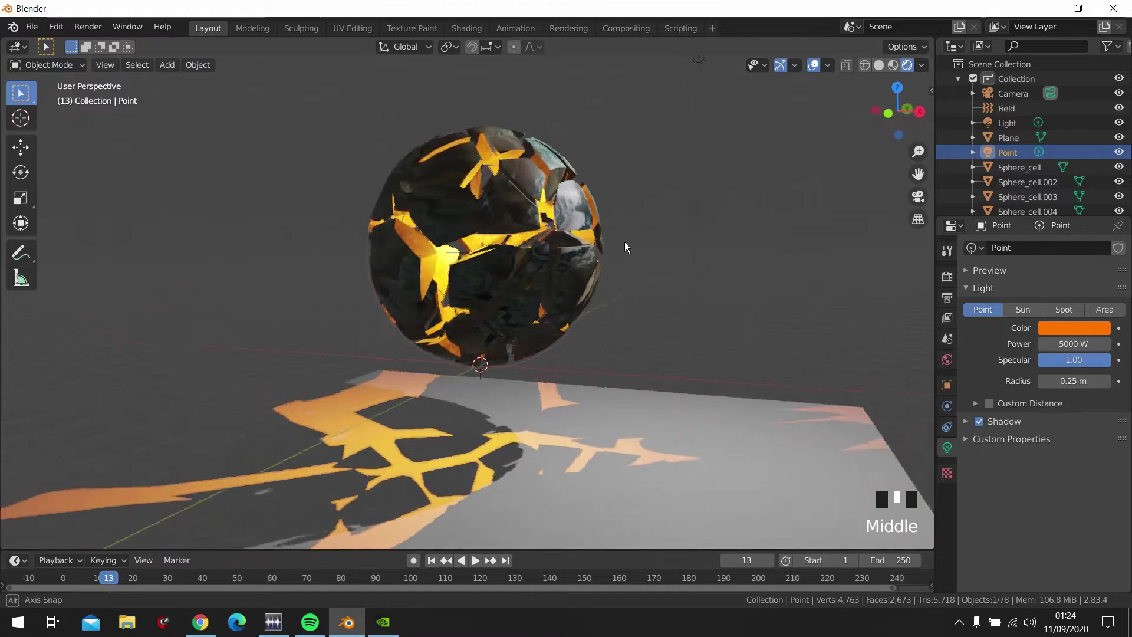
scroll(449, 265, up, 4)
middle_drag(449, 265, 480, 263)
middle_drag(530, 189, 955, 403)
scroll(563, 236, down, 2)
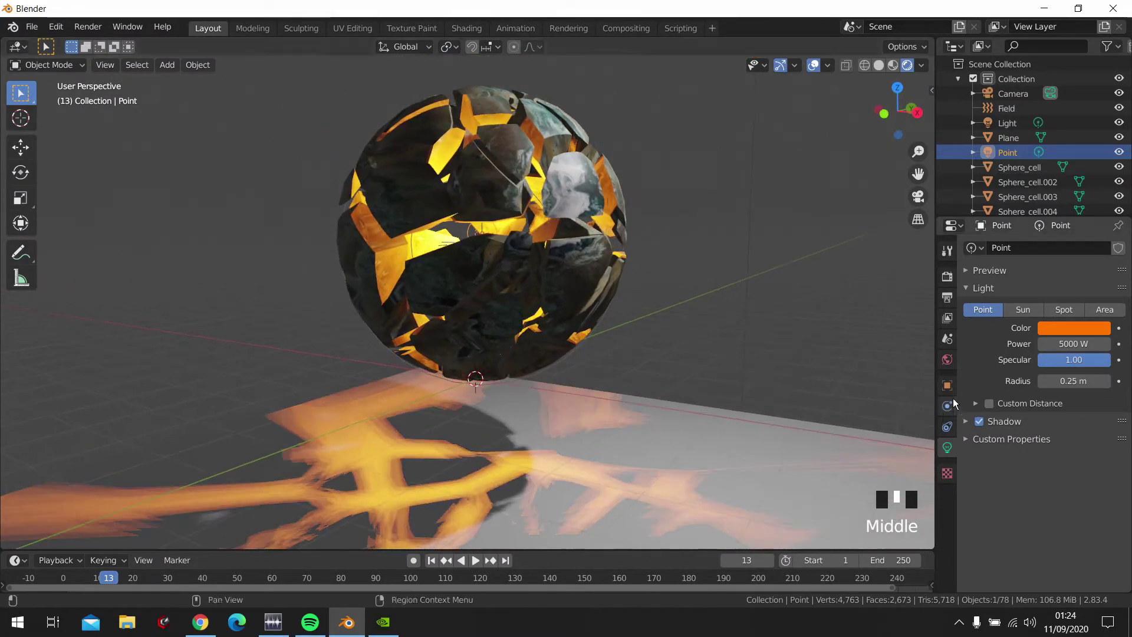
- Enable Bloom in the Eevee render settings and check the glow around the planet
click(951, 281)
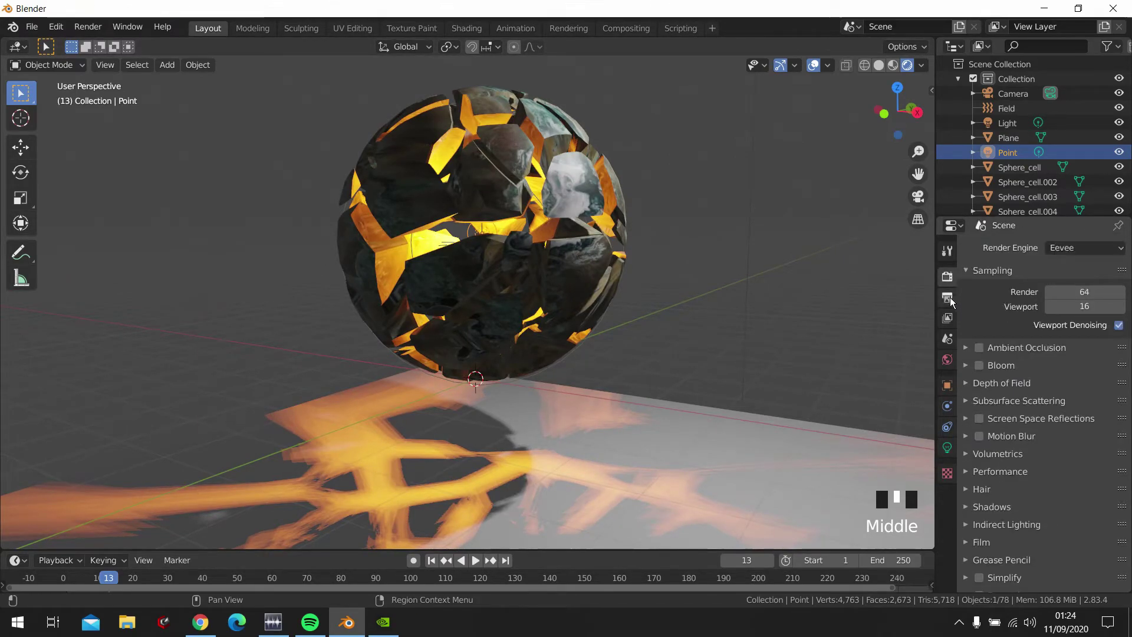
click(979, 364)
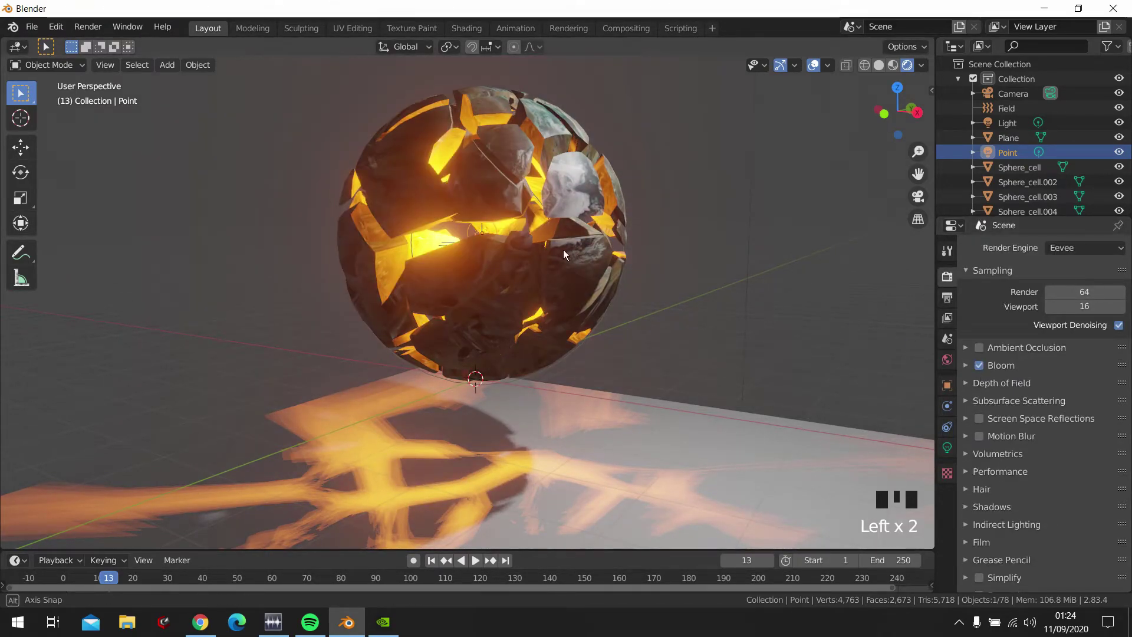
mouse_move(564, 249)
middle_down()
mouse_move(798, 254)
mouse_move(558, 249)
middle_up()
scroll(559, 249, down, 2)
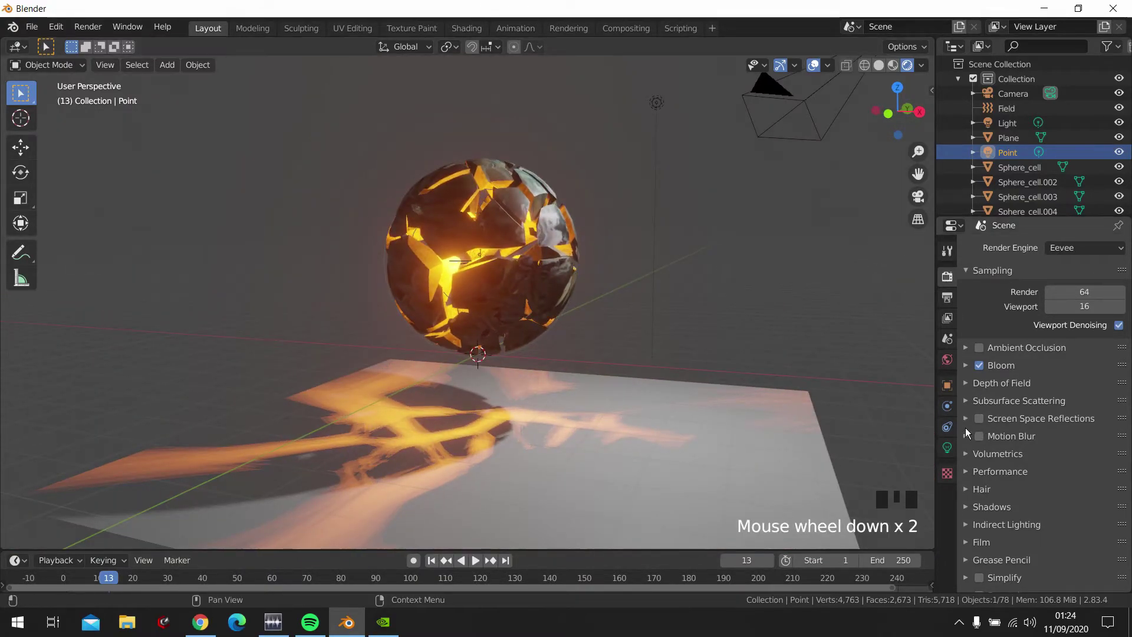
- Set the world background colour to black with value 0
click(948, 361)
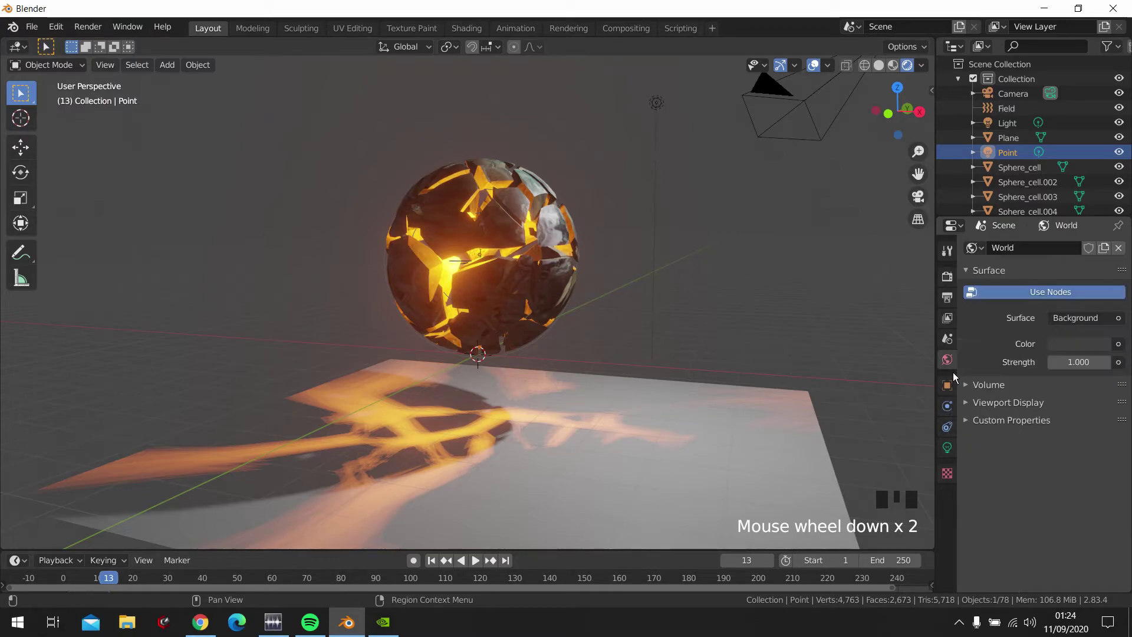
click(1076, 344)
click(1098, 239)
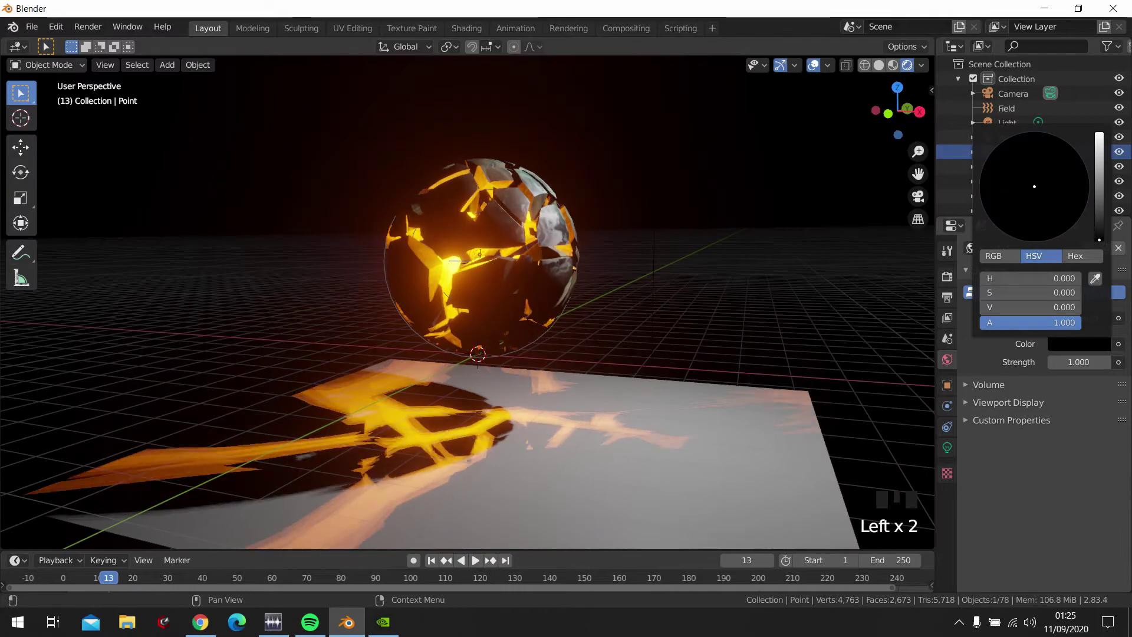
click(931, 205)
middle_drag(625, 389, 592, 455)
- Try the scene without the ground plane and undo its deletion
click(593, 472)
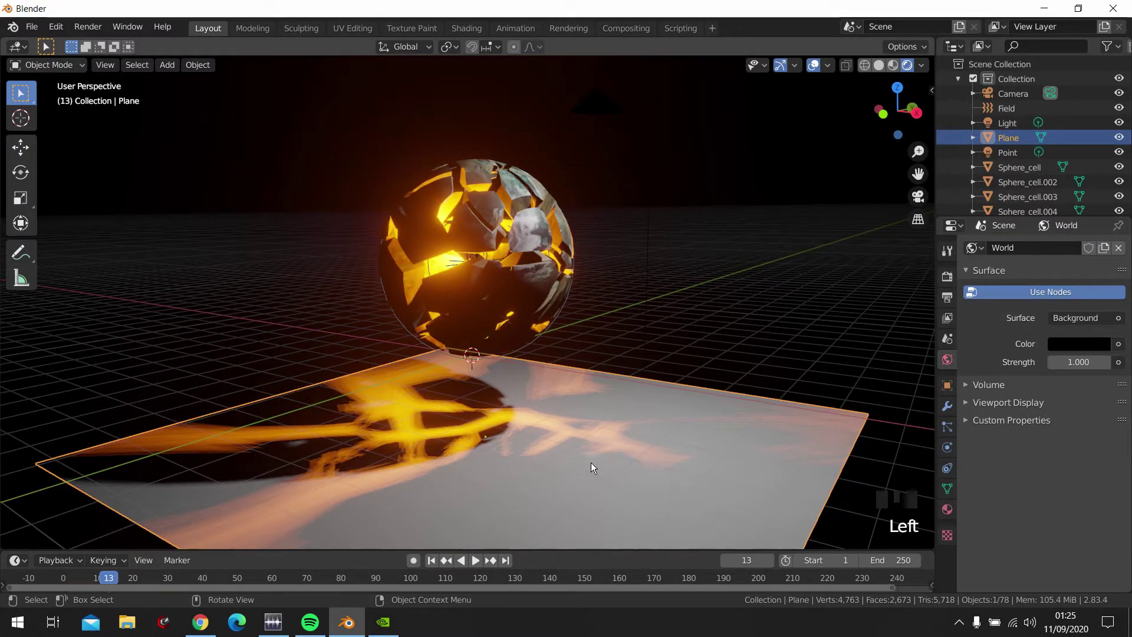
key(x)
click(591, 459)
middle_drag(578, 392, 577, 425)
key(ctrl+z)
scroll(579, 407, down, 2)
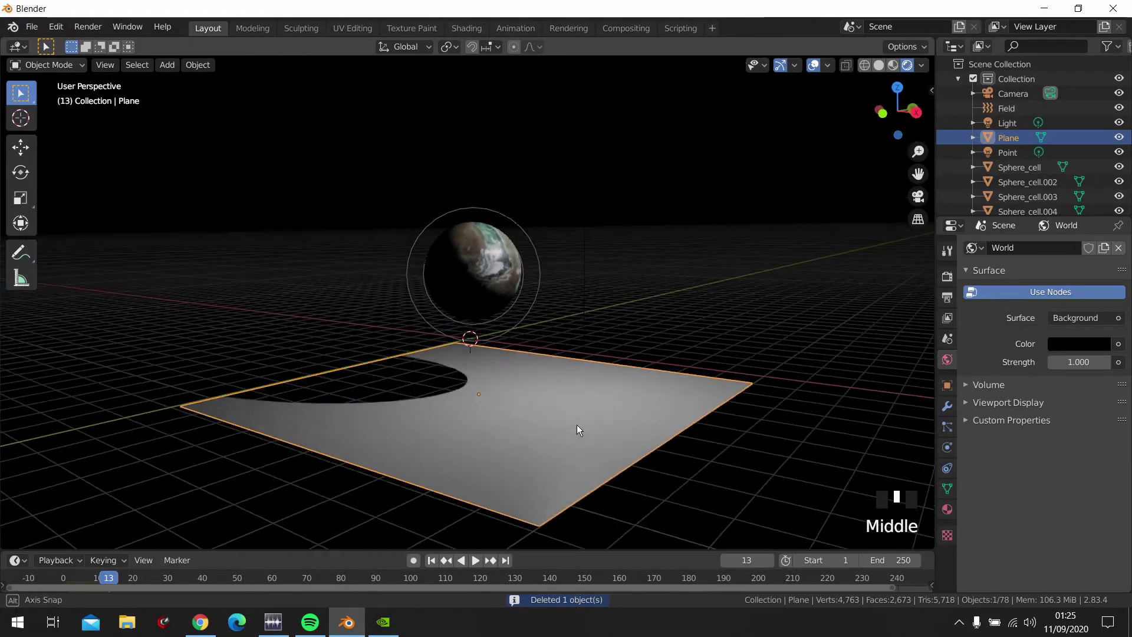
- Play the simulation to frame 33 and delete the ground plane
key(space)
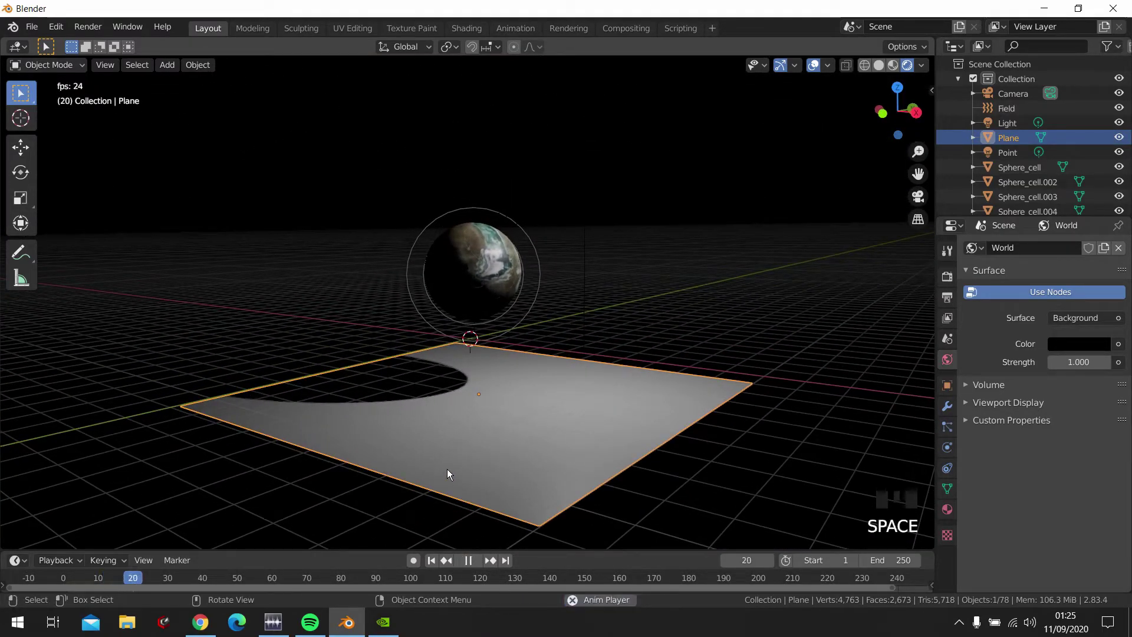
key(space)
click(475, 313)
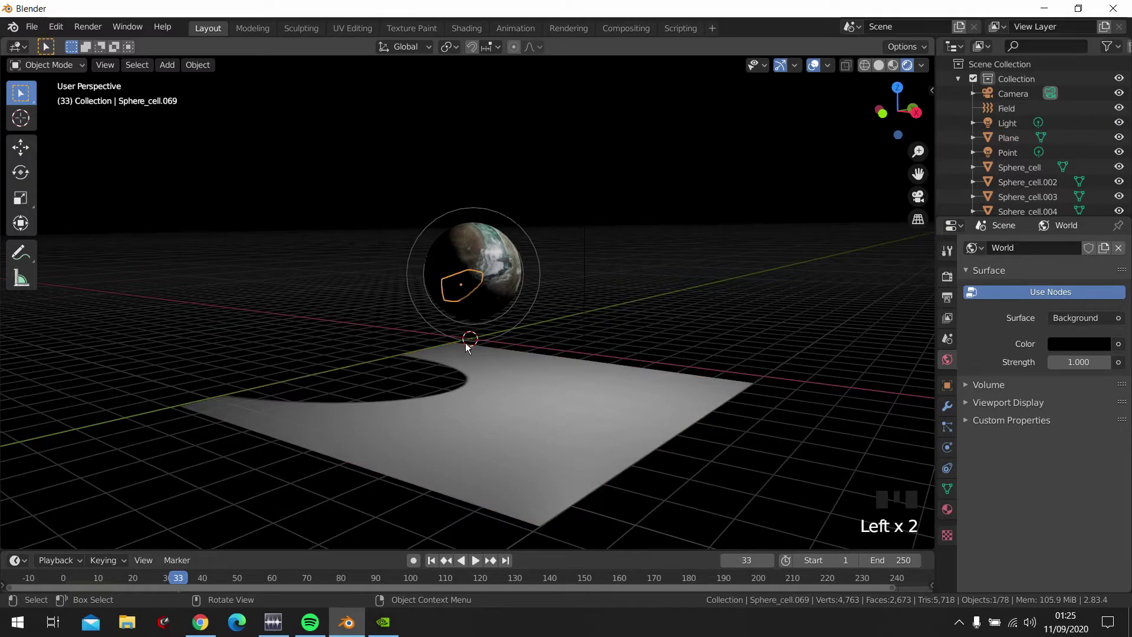
click(450, 422)
key(x)
click(447, 441)
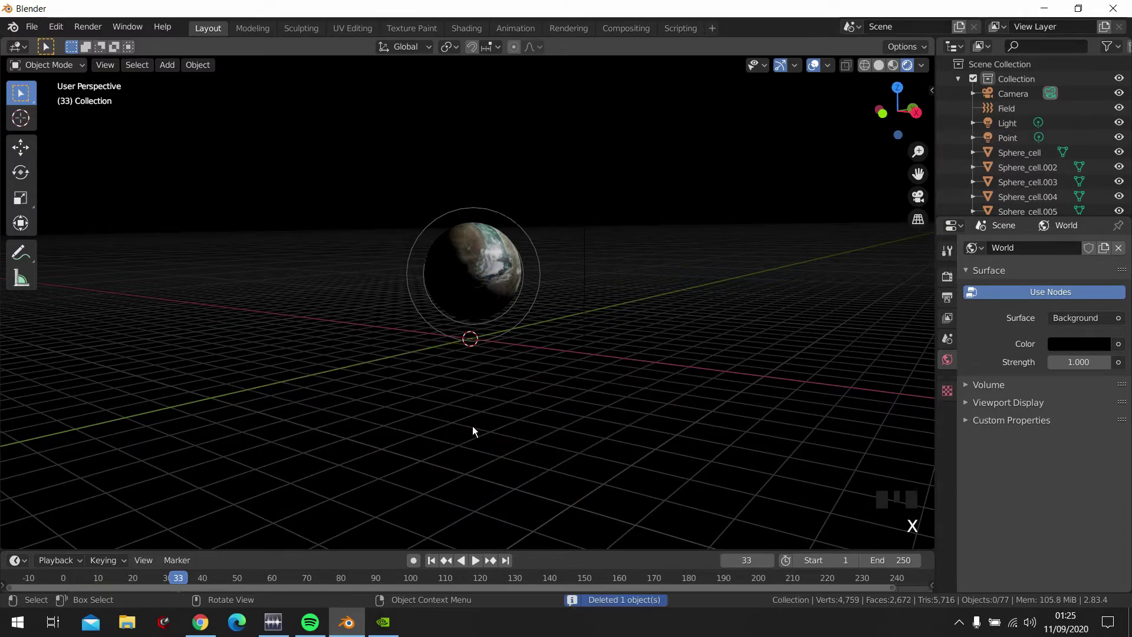
- Play the explosion without the ground plane and return to the first frame
middle_drag(472, 425, 493, 337)
click(490, 313)
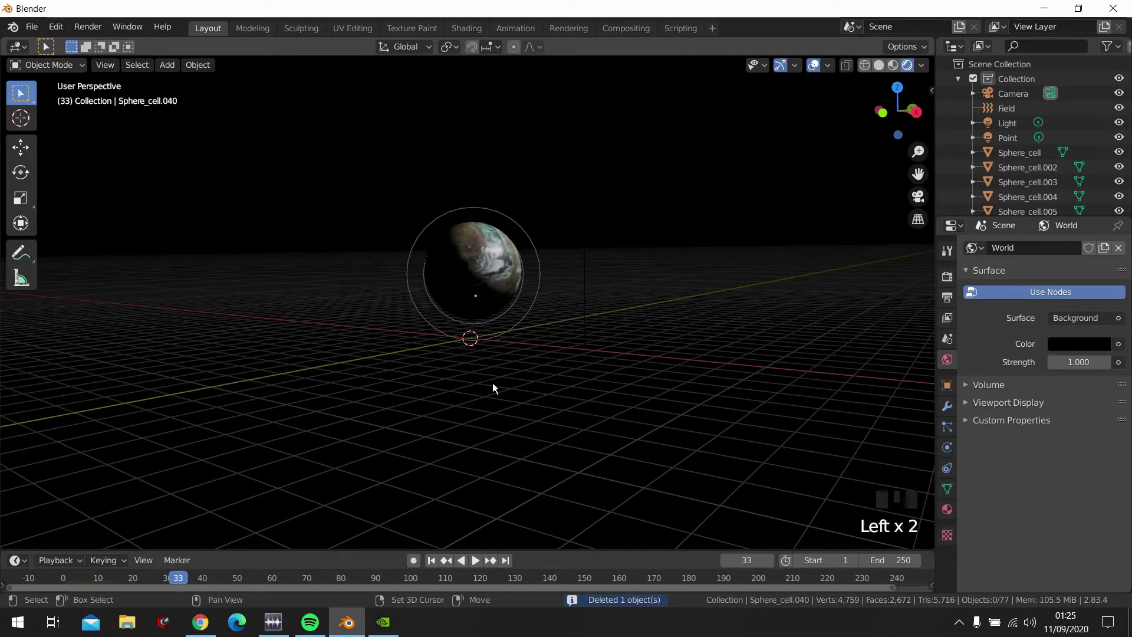
key(space)
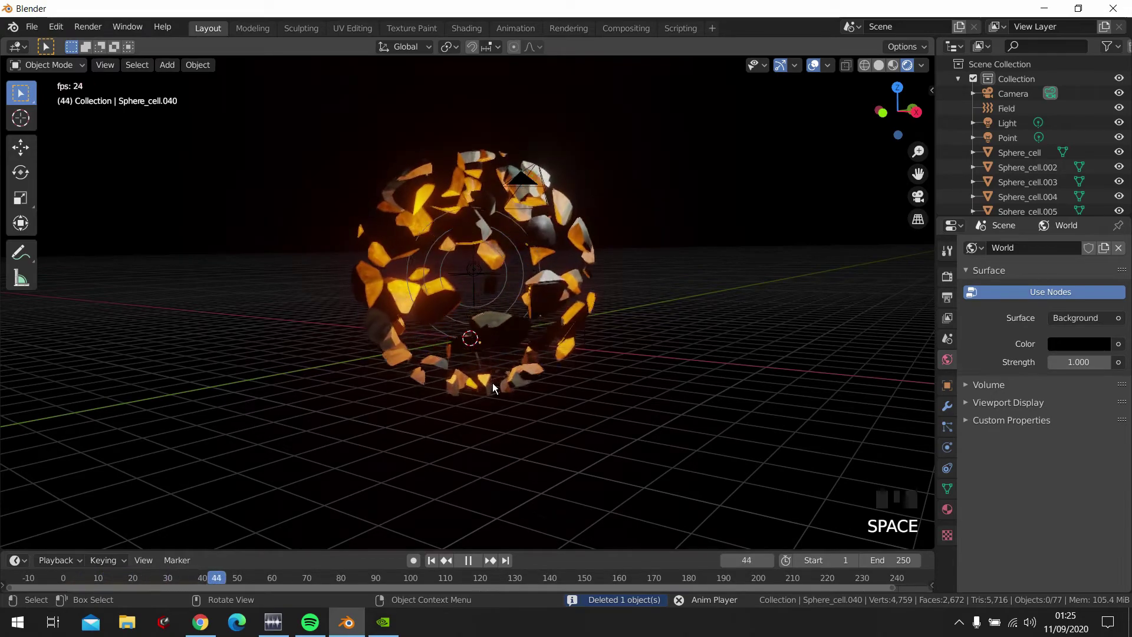
key(space)
key(shift+Left)
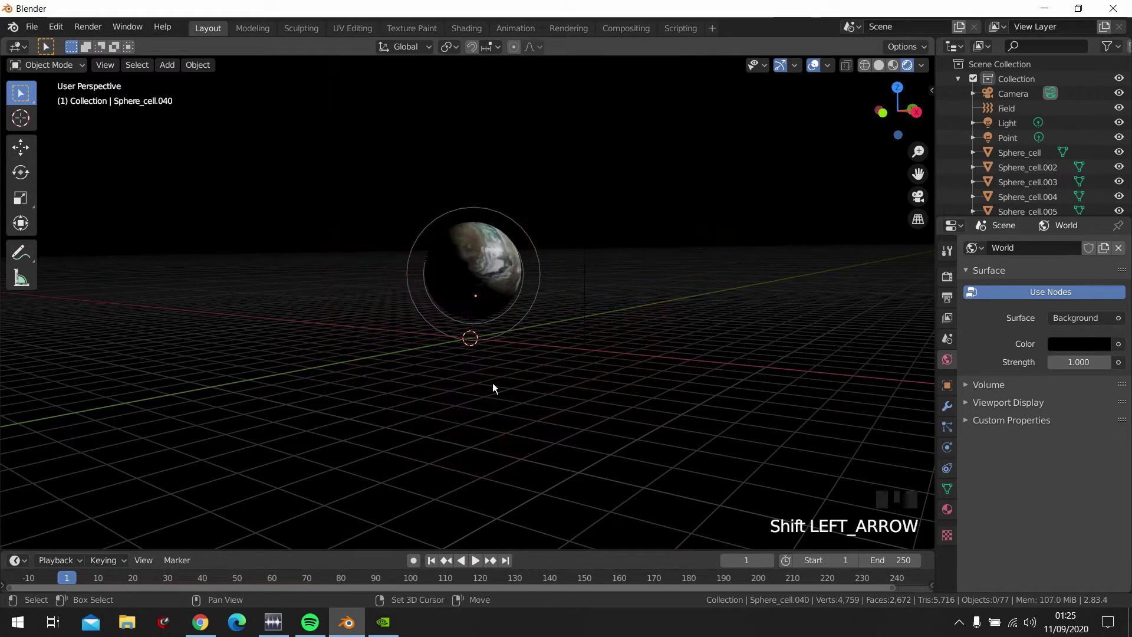
- View the intact planet up close from several angles and play the explosion from the first frame
scroll(436, 245, up, 3)
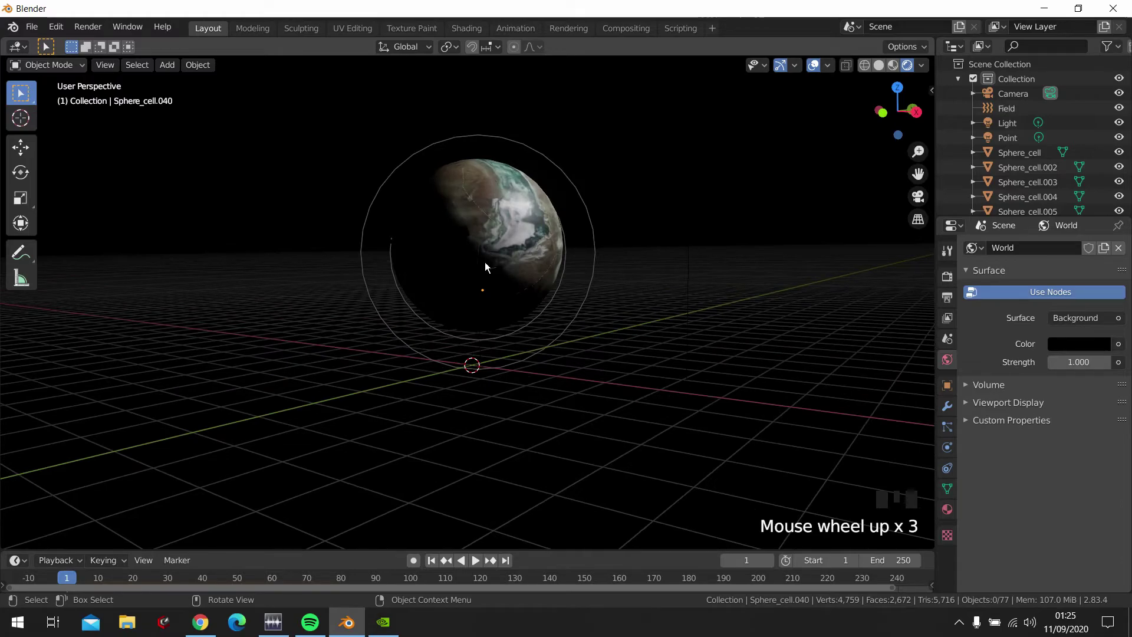
middle_drag(485, 267, 509, 223)
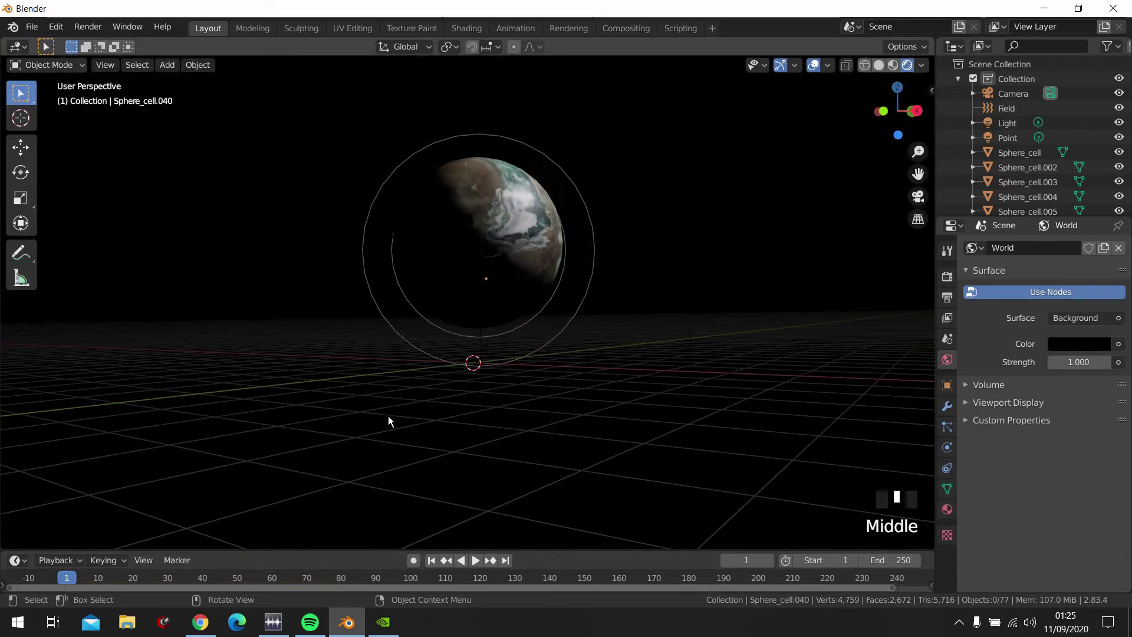
middle_drag(533, 350, 514, 396)
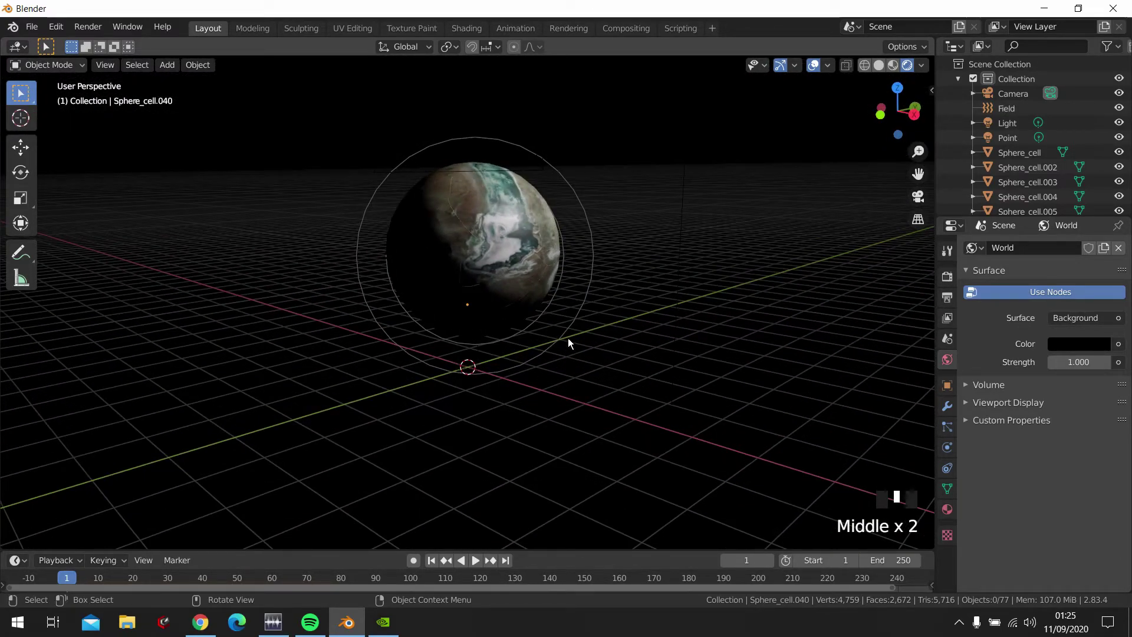
middle_drag(588, 303, 540, 292)
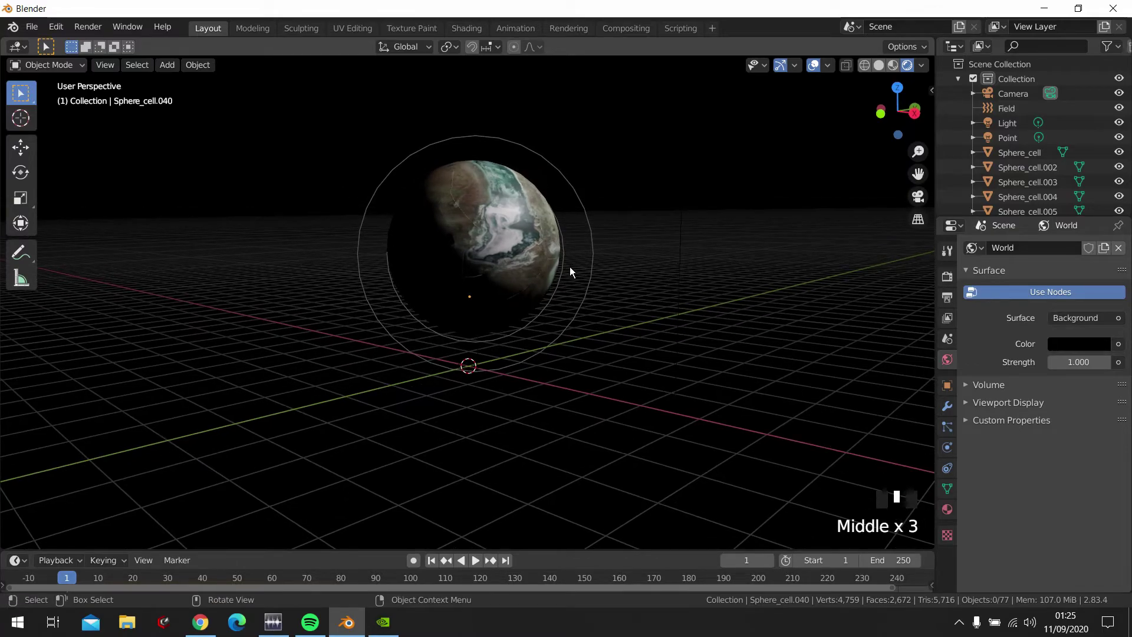
key(space)
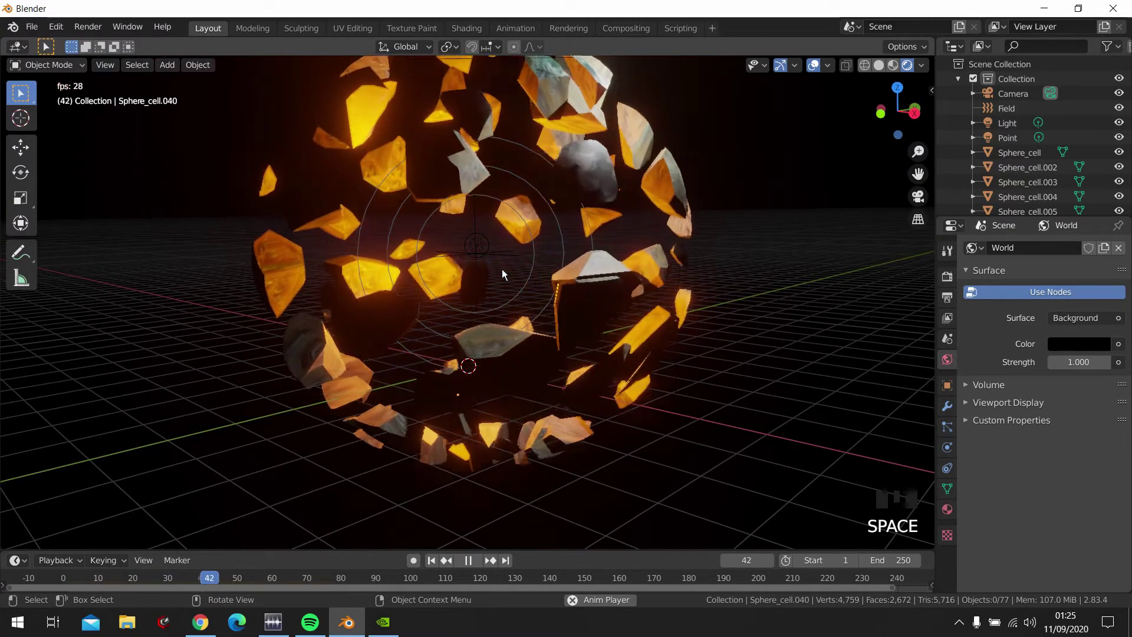
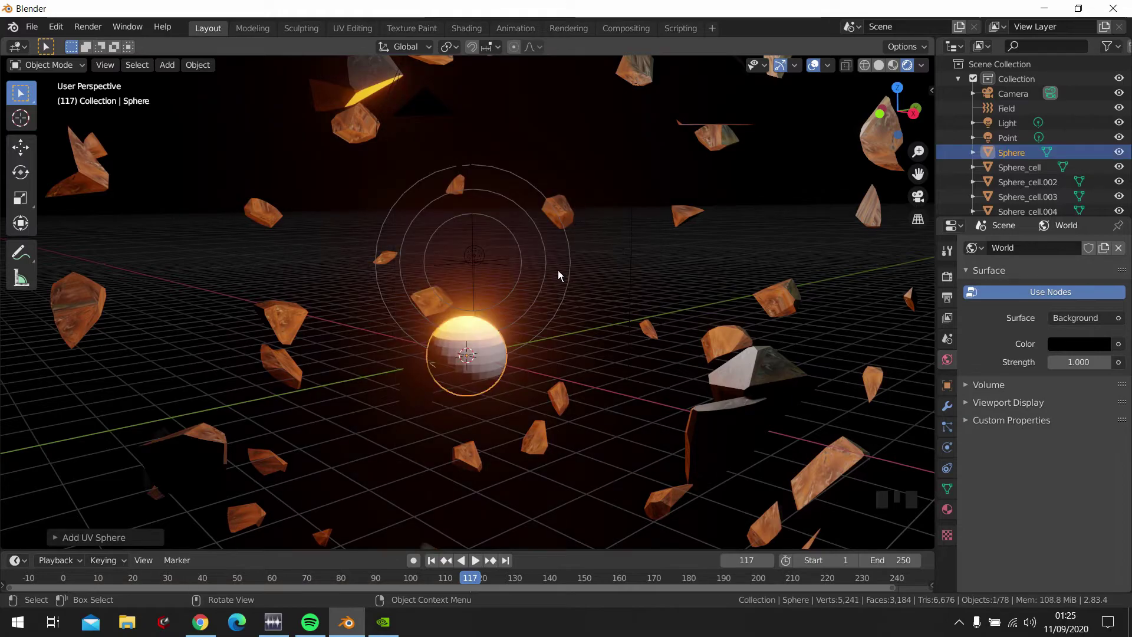
- Shrink the new UV sphere and move it up to the point light at the explosion's centre
key(s)
click(470, 331)
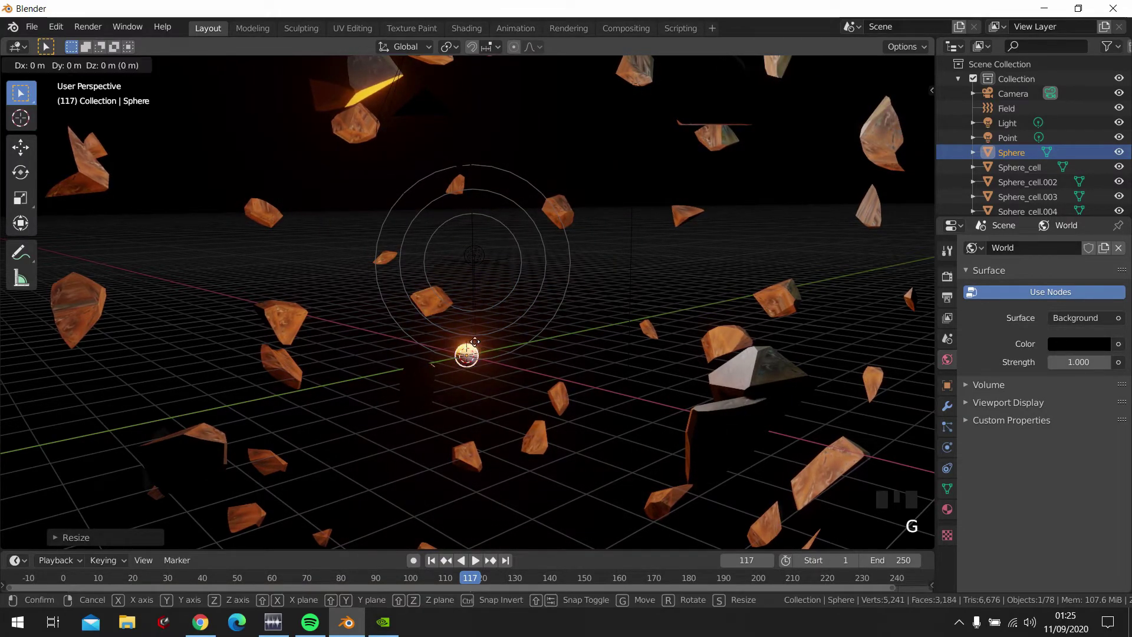
key(g)
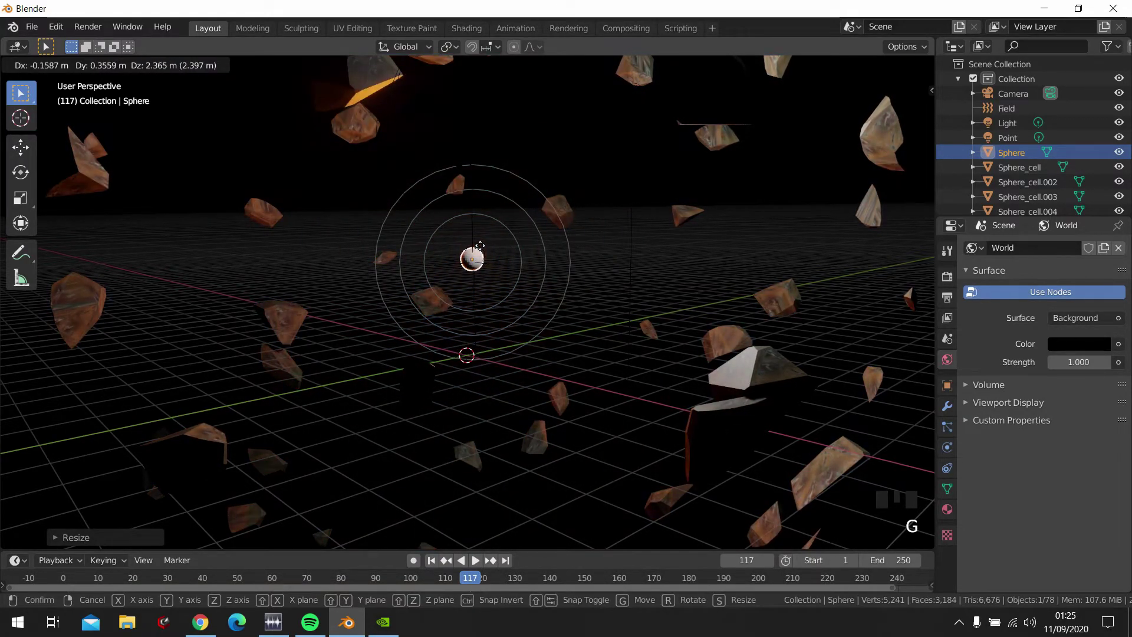
click(497, 245)
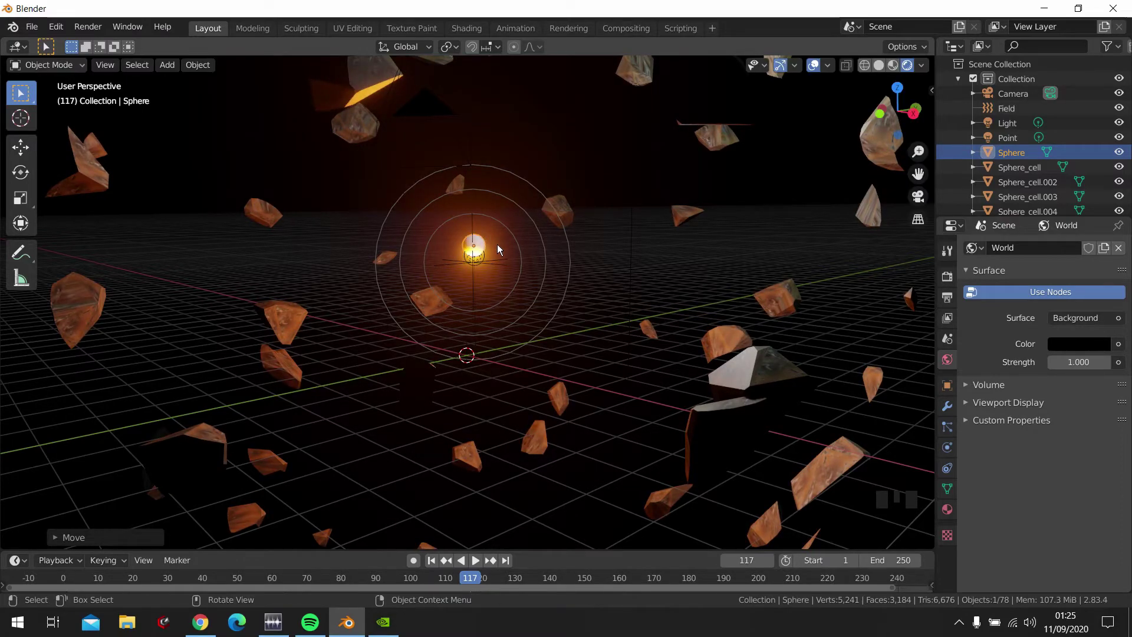
scroll(498, 244, up, 4)
- Duplicate the point light beside the small sphere, then scale and reposition the copy
shift+middle_drag(495, 202, 566, 226)
click(488, 222)
key(shift+d)
click(485, 195)
key(s)
click(624, 211)
key(g)
click(617, 199)
click(520, 226)
key(g)
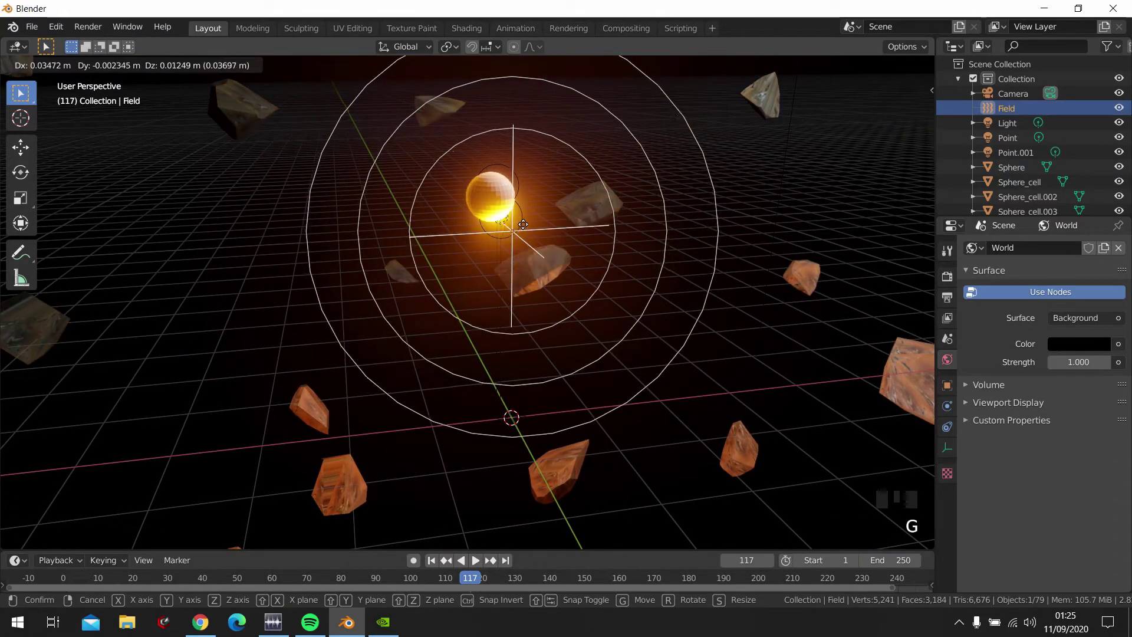
right_click(526, 218)
- Move the small glowing sphere to sit between the two point lights at the explosion's centre
click(508, 224)
key(g)
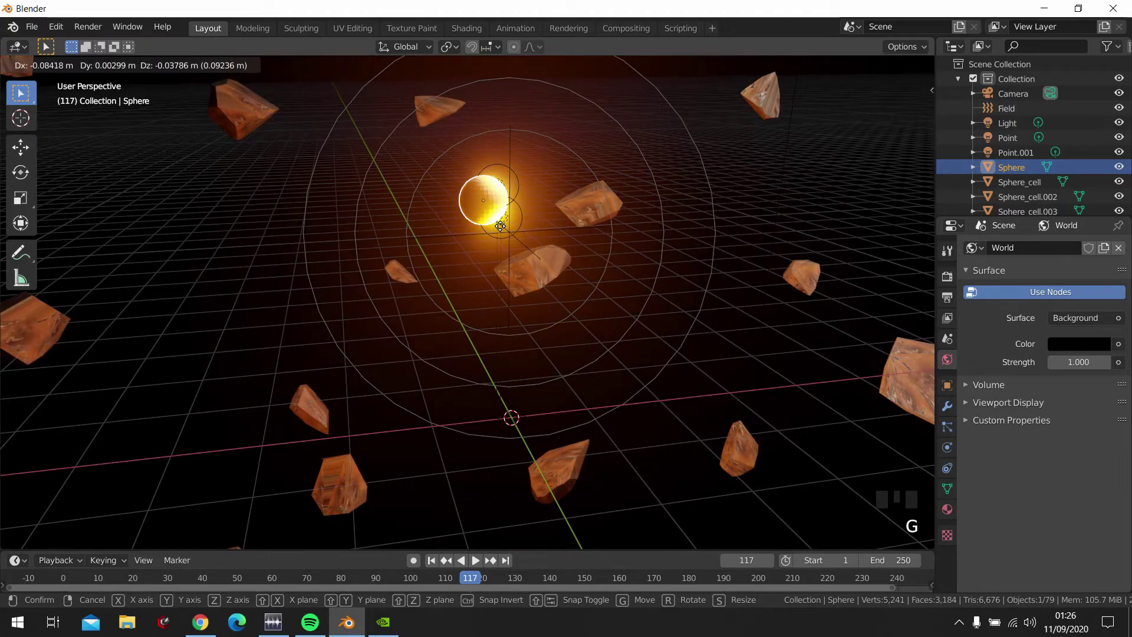
click(522, 225)
- View the glowing core from further back, play the explosion from the first frame and return to the start
middle_drag(522, 226, 417, 221)
scroll(449, 217, down, 8)
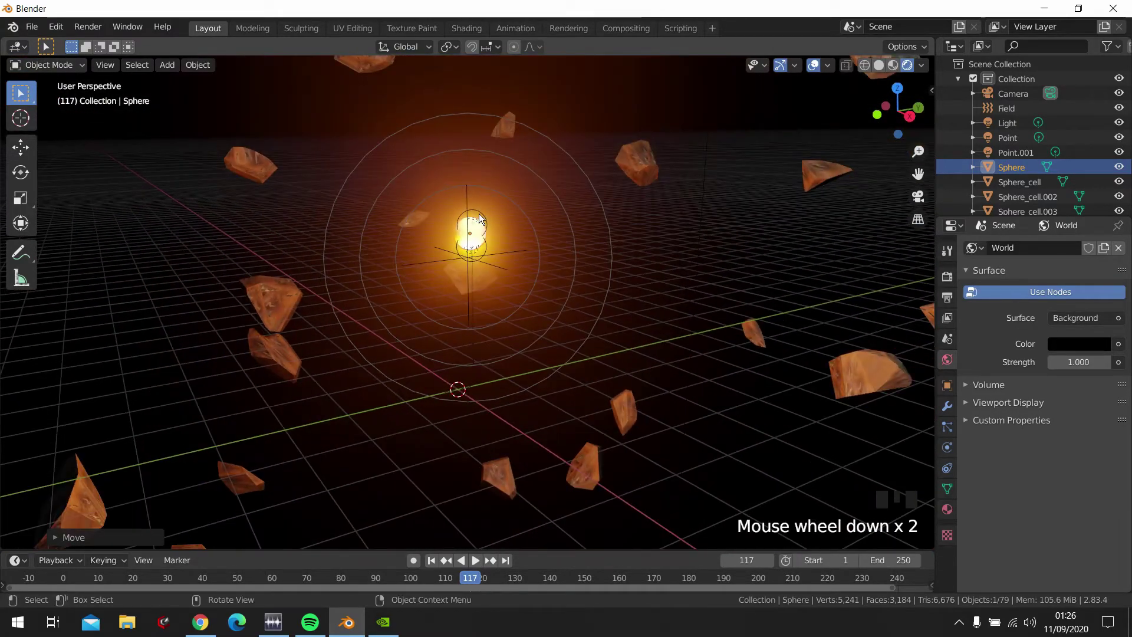
scroll(492, 244, up, 5)
middle_drag(489, 256, 479, 253)
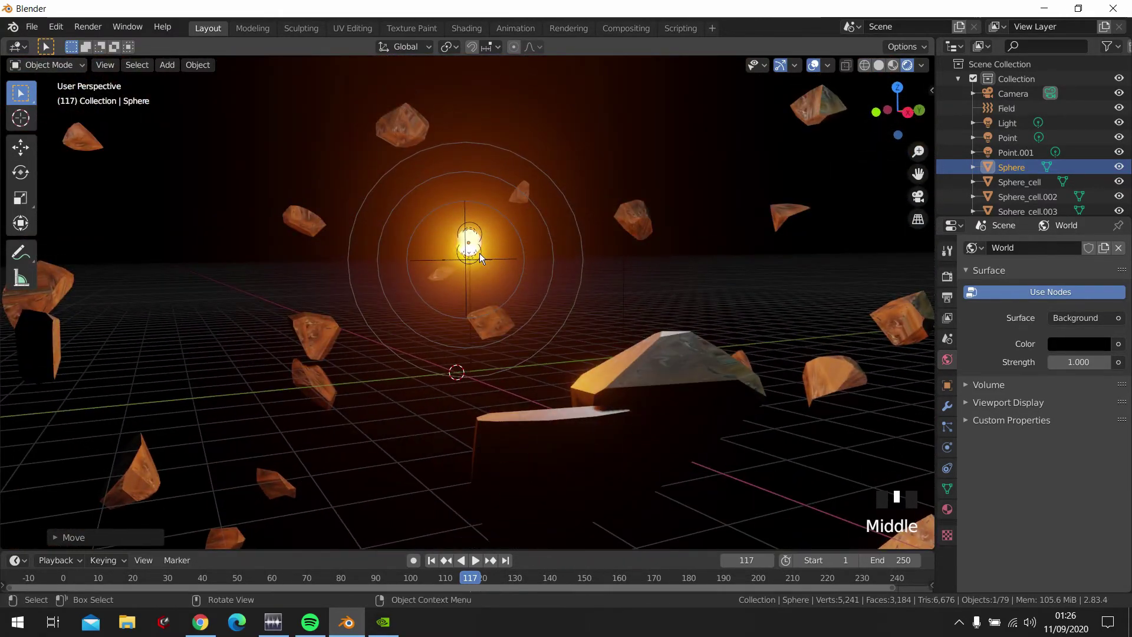
scroll(479, 252, down, 4)
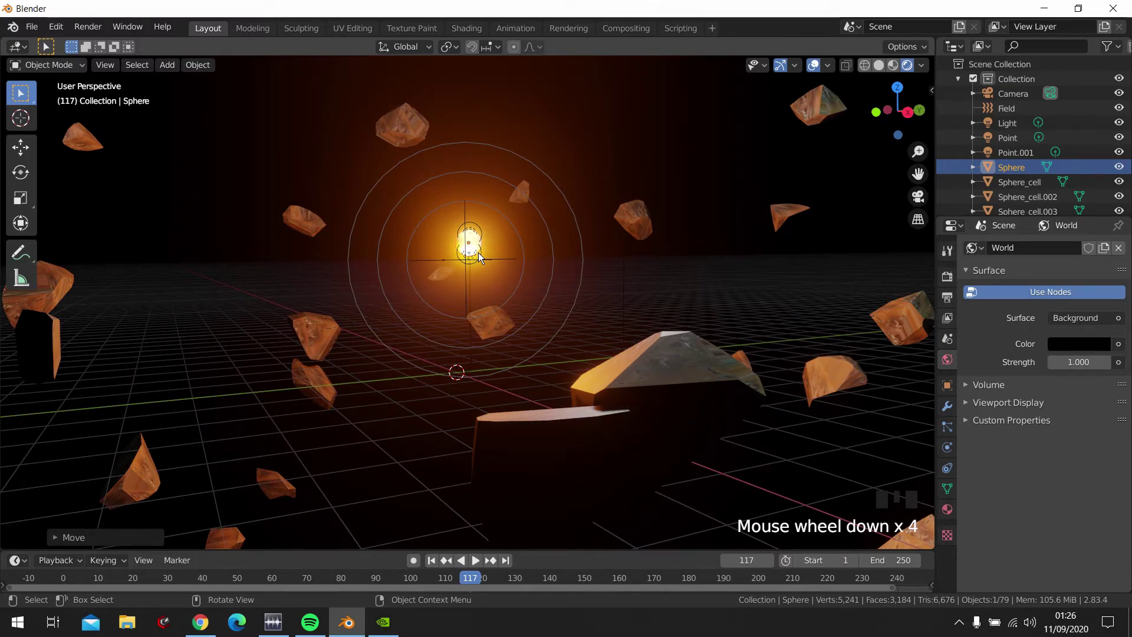
key(shift+Left)
key(space)
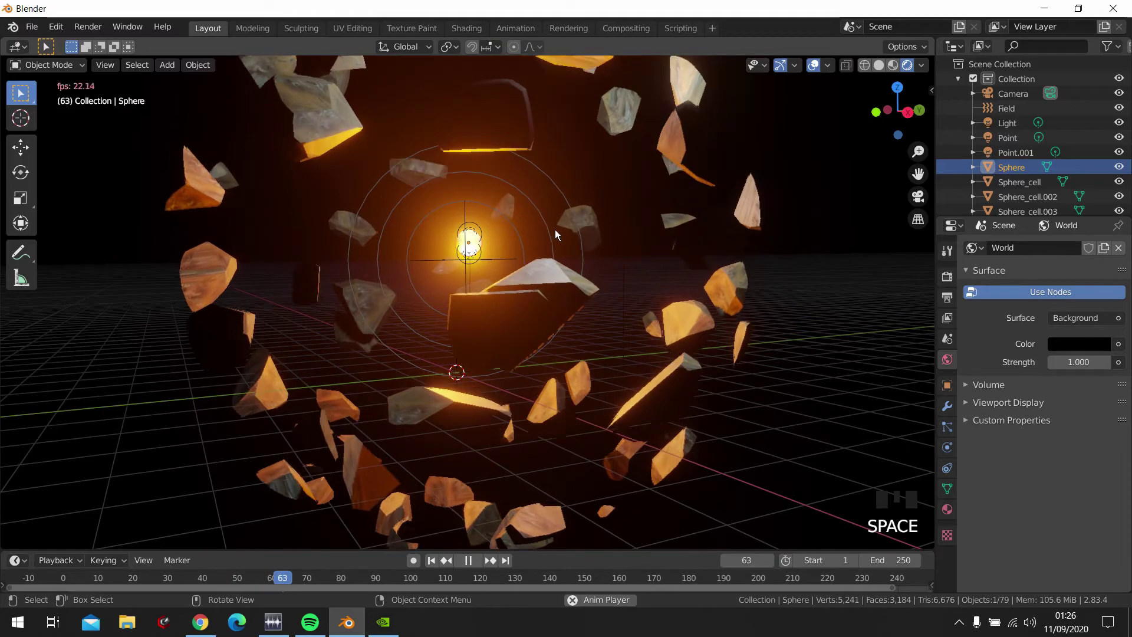
key(space)
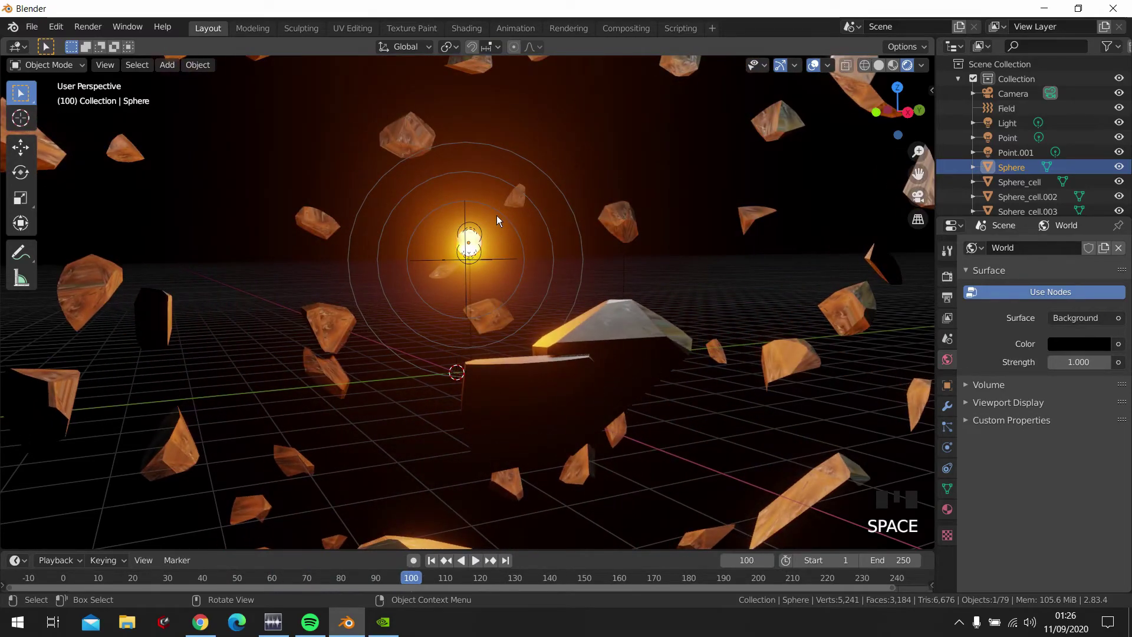
key(shift+Left)
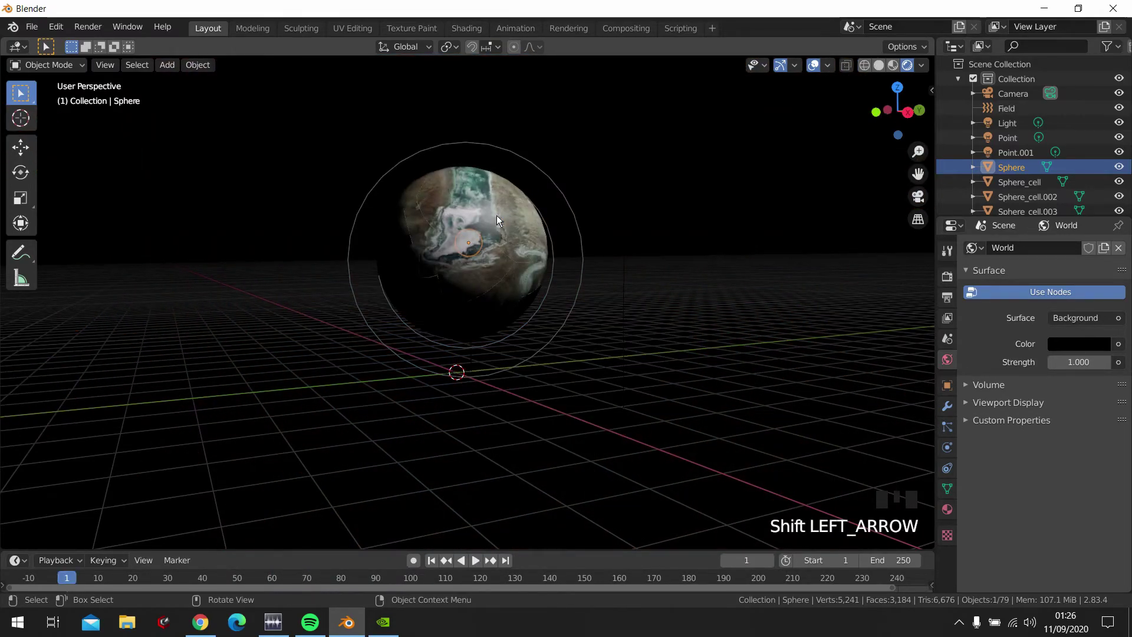
middle_drag(496, 218, 505, 227)
click(506, 226)
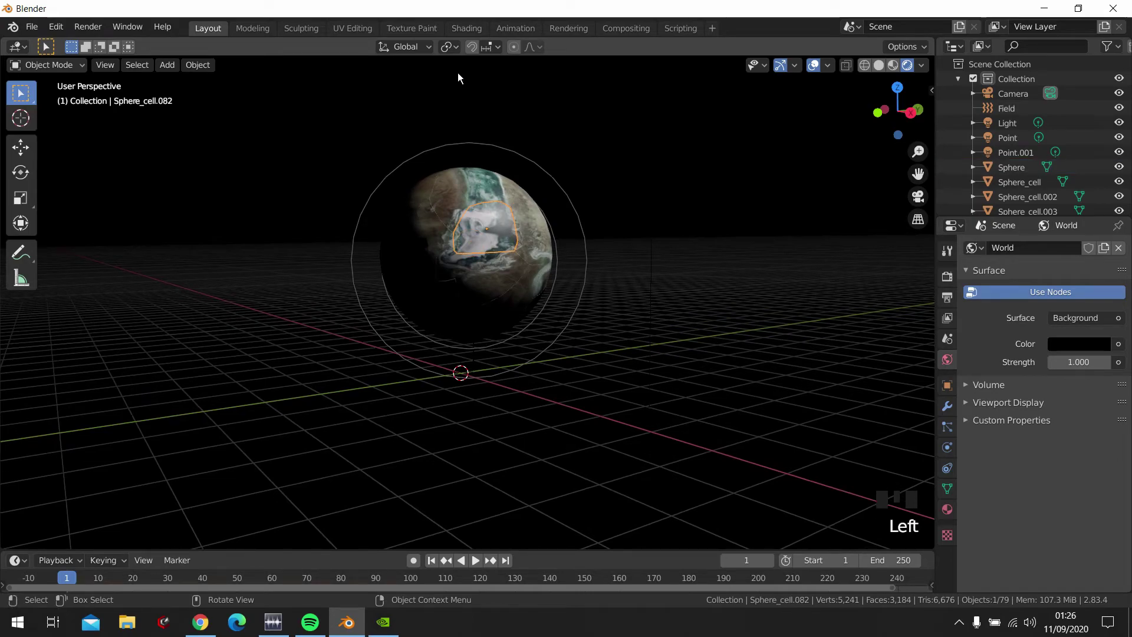
click(594, 224)
click(603, 256)
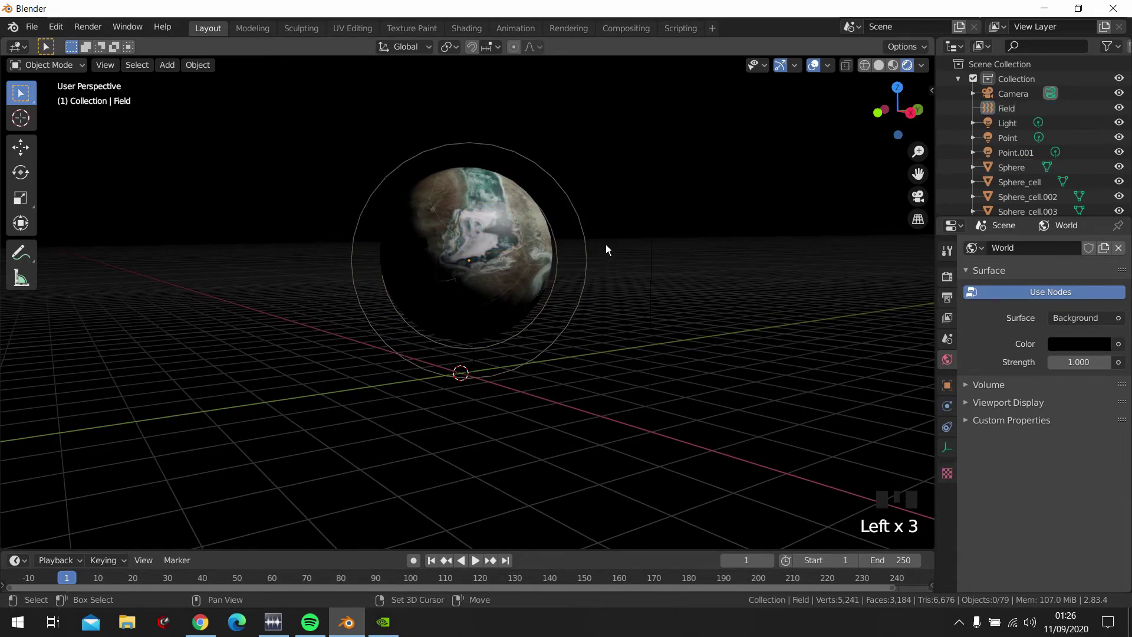
key(shift+a)
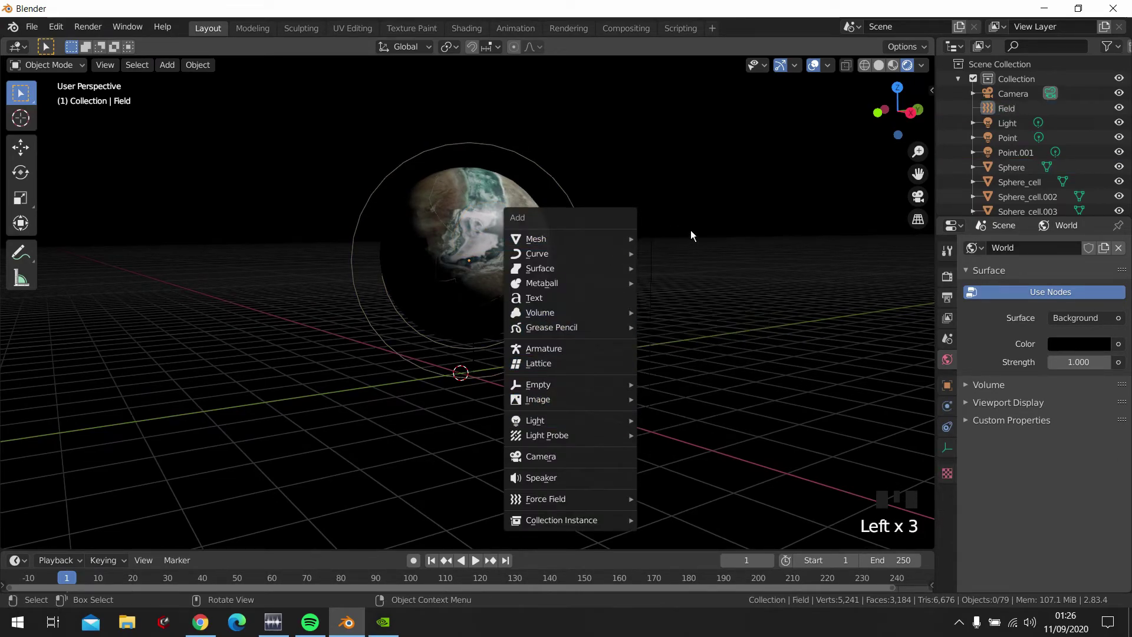
key(Escape)
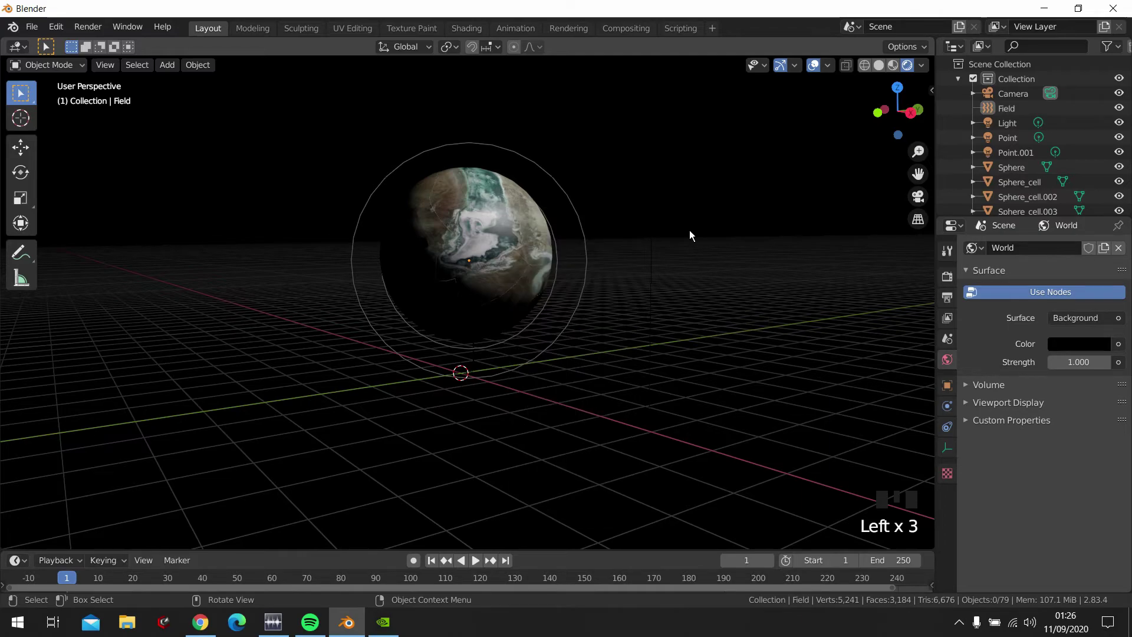
- Switch to the camera view, lock the camera to the view and frame the whole planet in the shot
key(KP_0)
key(n)
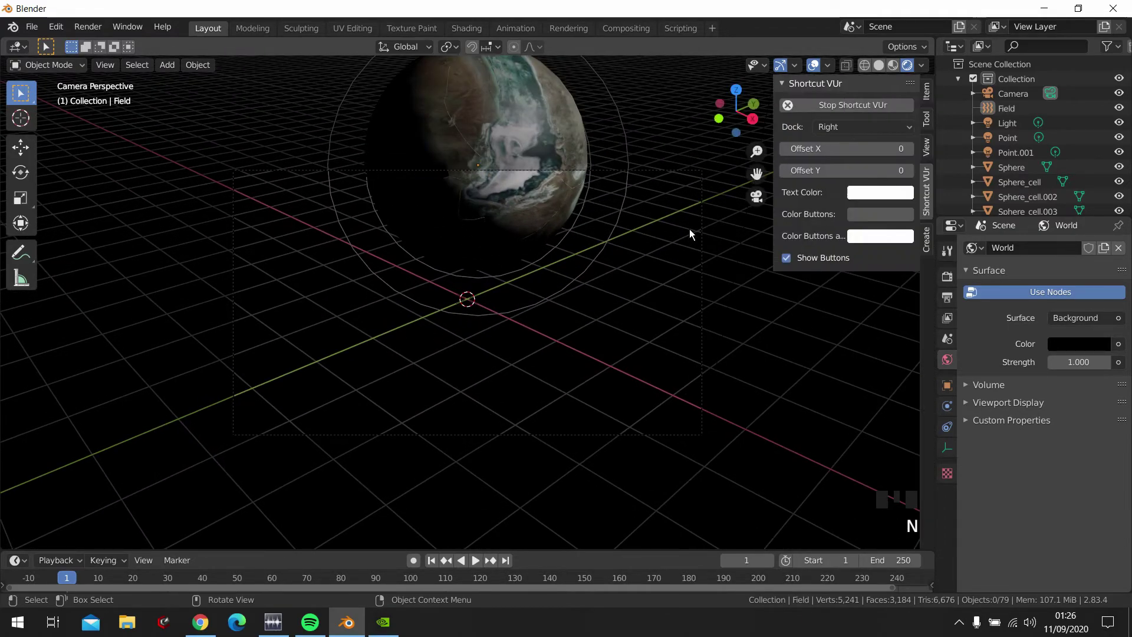
click(926, 148)
click(906, 263)
middle_drag(637, 266, 540, 307)
scroll(590, 324, down, 3)
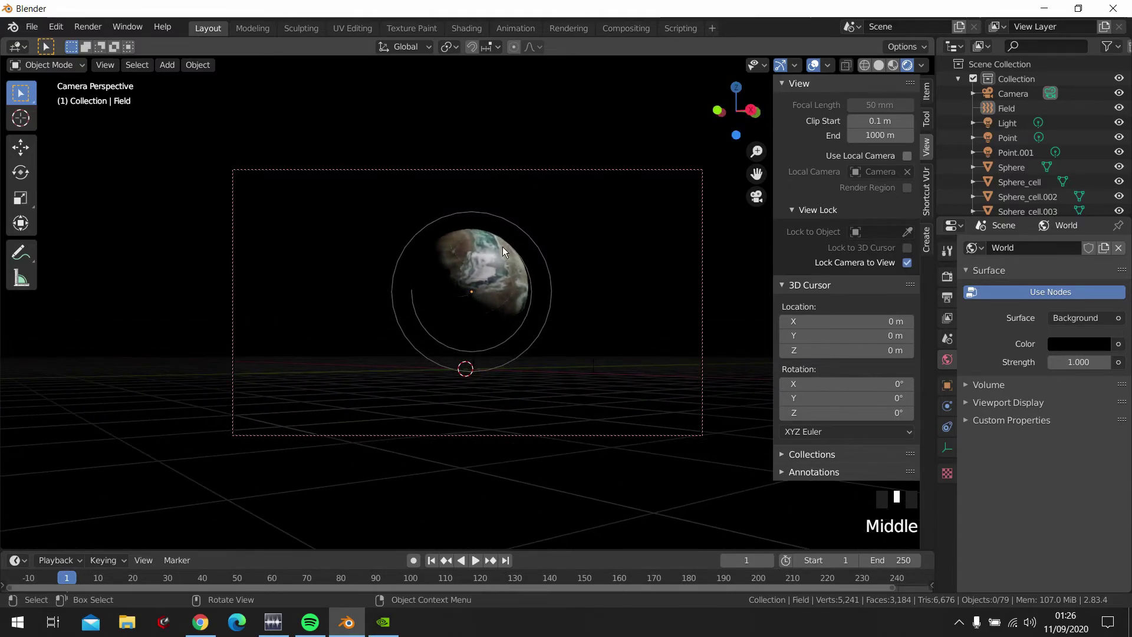
- Play the explosion through the camera and reframe the shot around the glowing core
key(space)
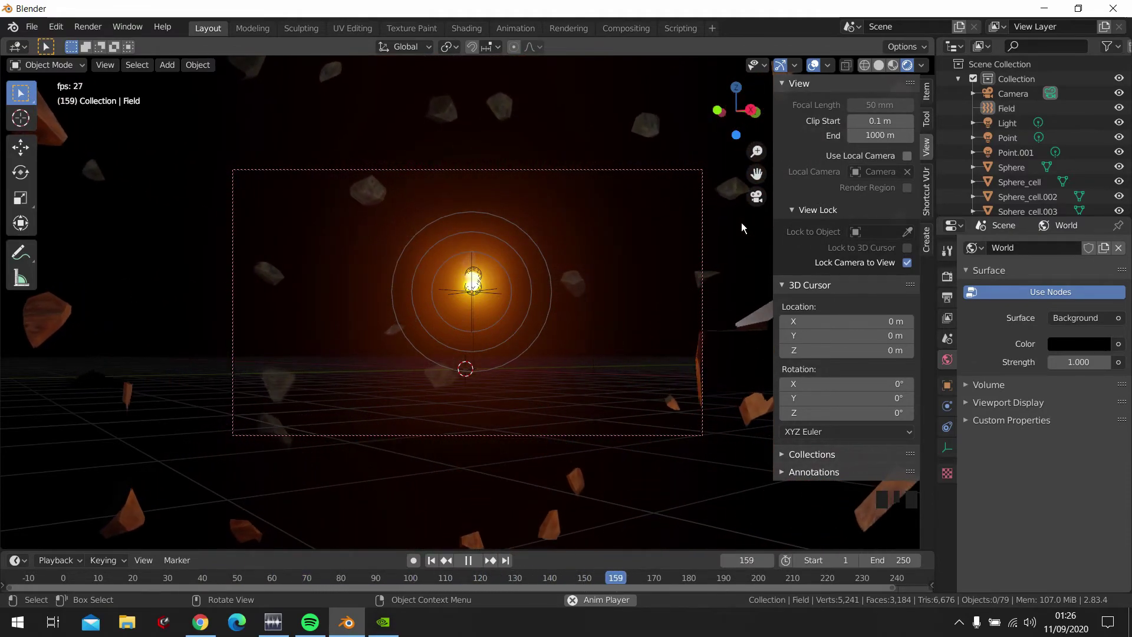
key(space)
middle_drag(623, 269, 496, 304)
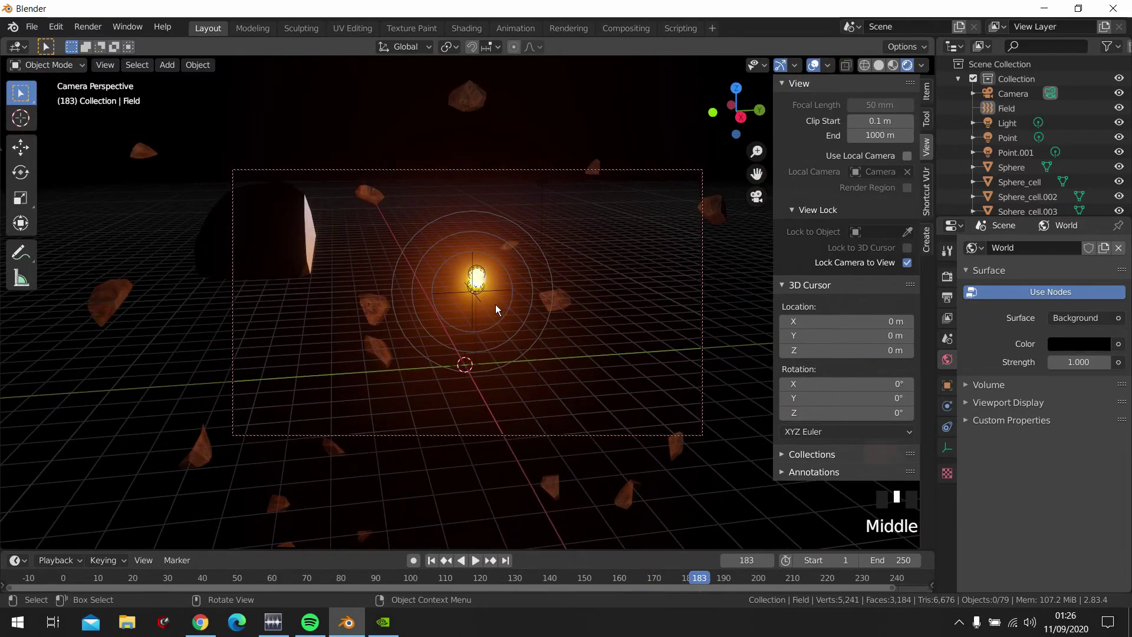
scroll(504, 240, up, 8)
shift+middle_drag(504, 240, 516, 272)
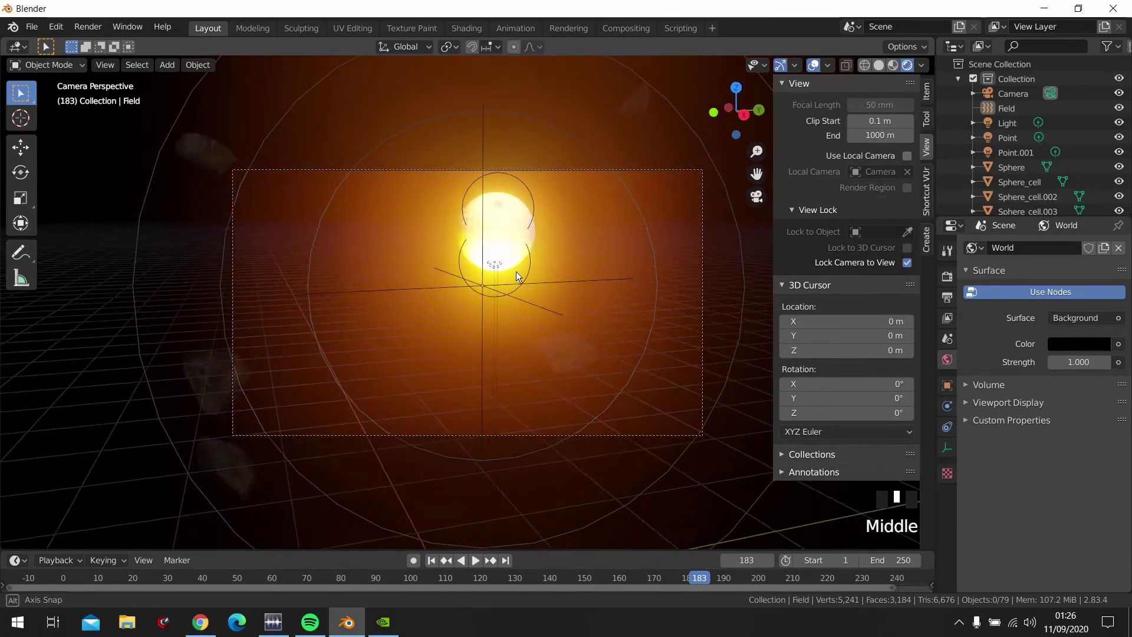
scroll(532, 256, down, 7)
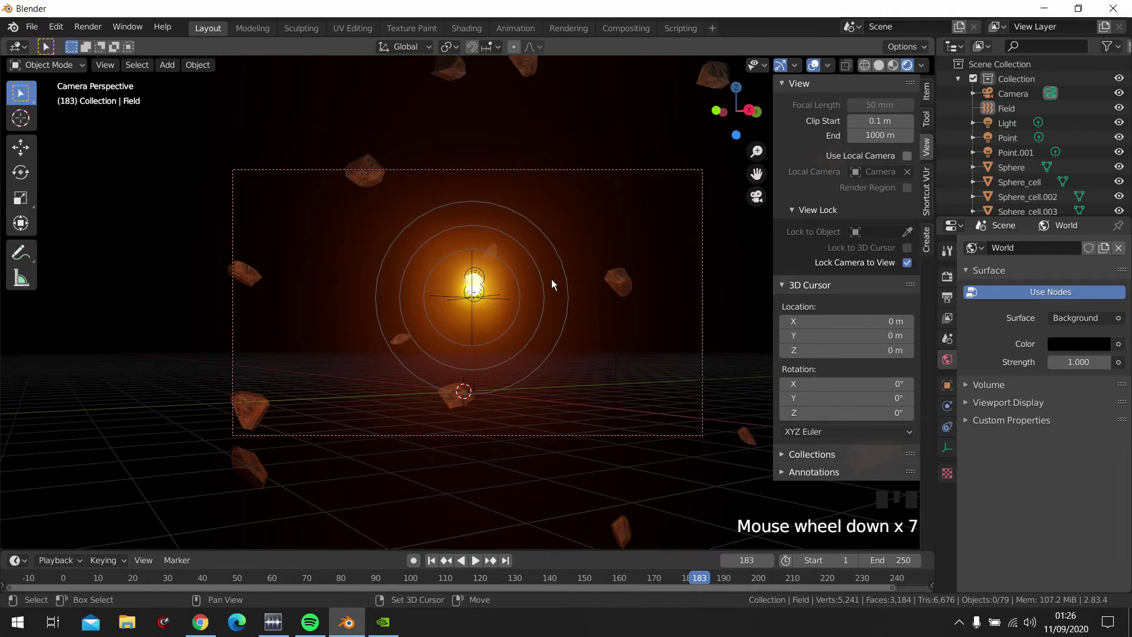
- Replay the explosion from the first frame with nothing selected and slightly adjust the camera angle during playback
key(shift+Left)
key(a)
key(a)
key(a)
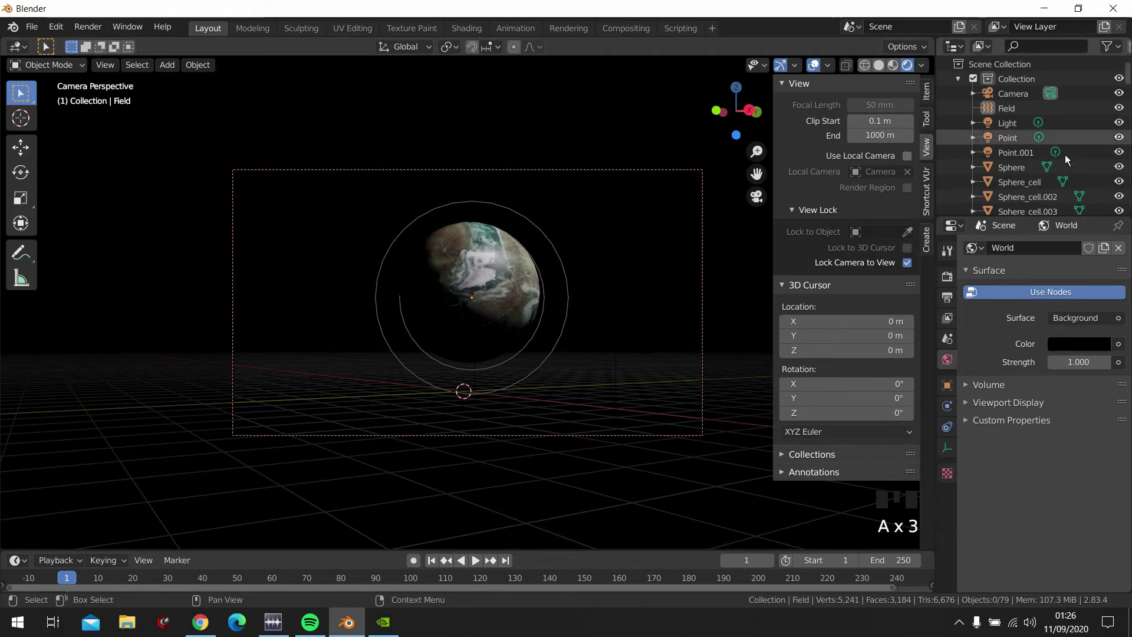
key(space)
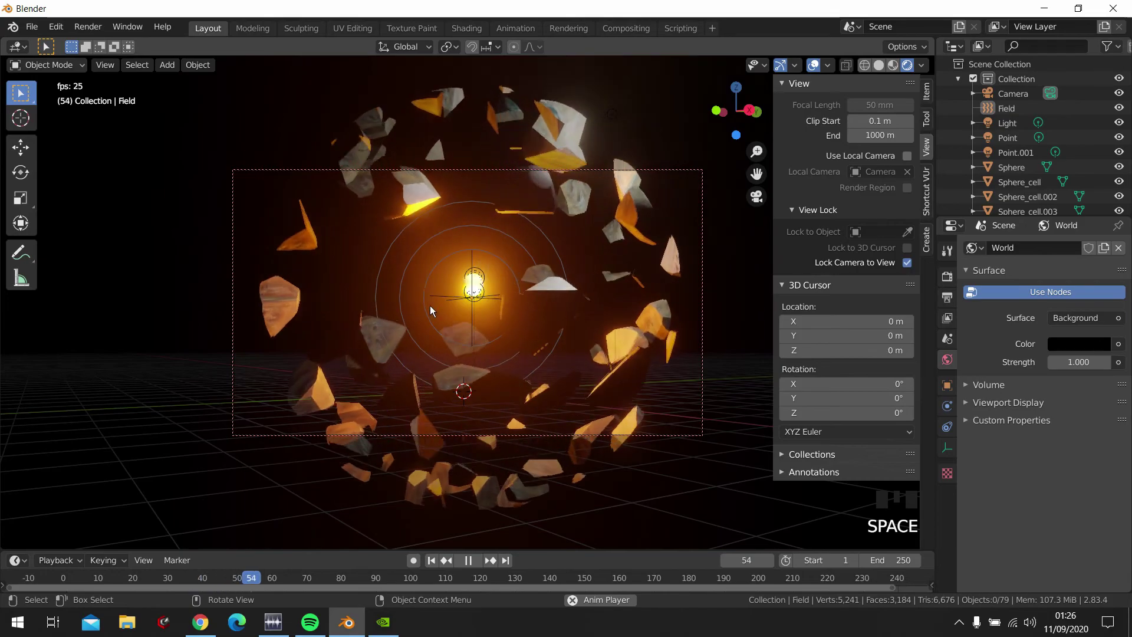
mouse_move(475, 305)
middle_down()
mouse_move(420, 324)
mouse_move(487, 323)
mouse_move(481, 311)
middle_up()
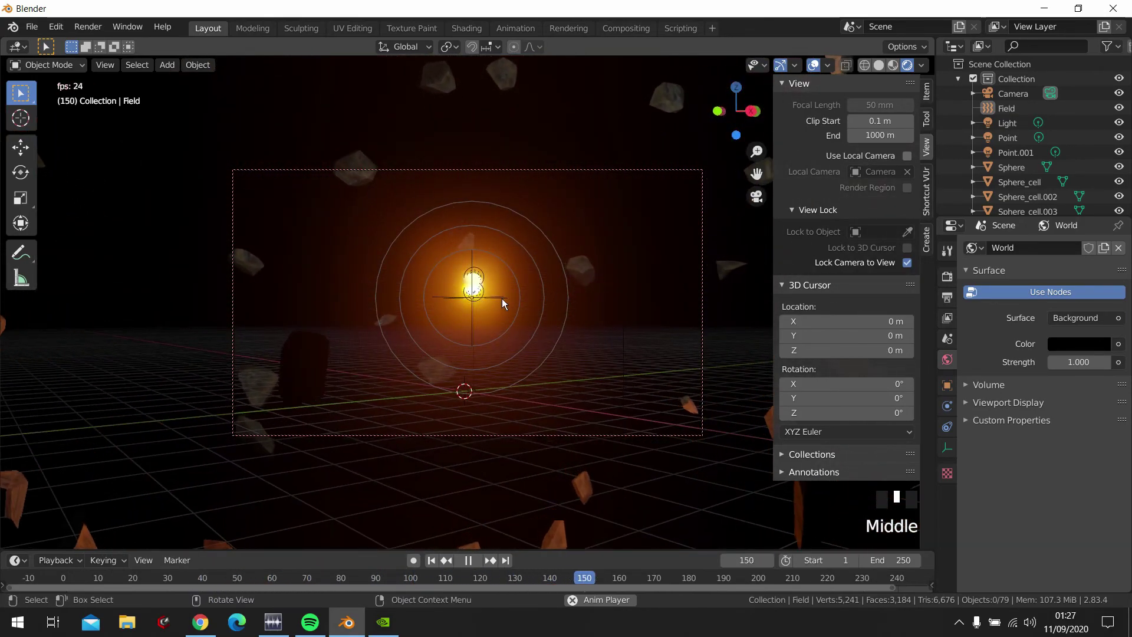
key(space)
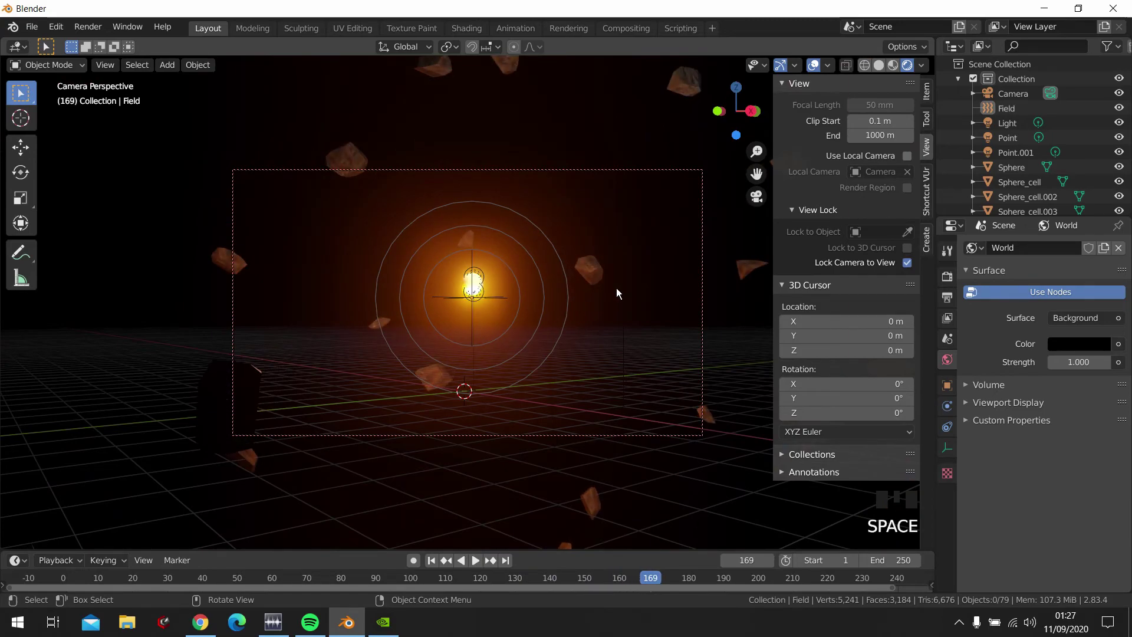